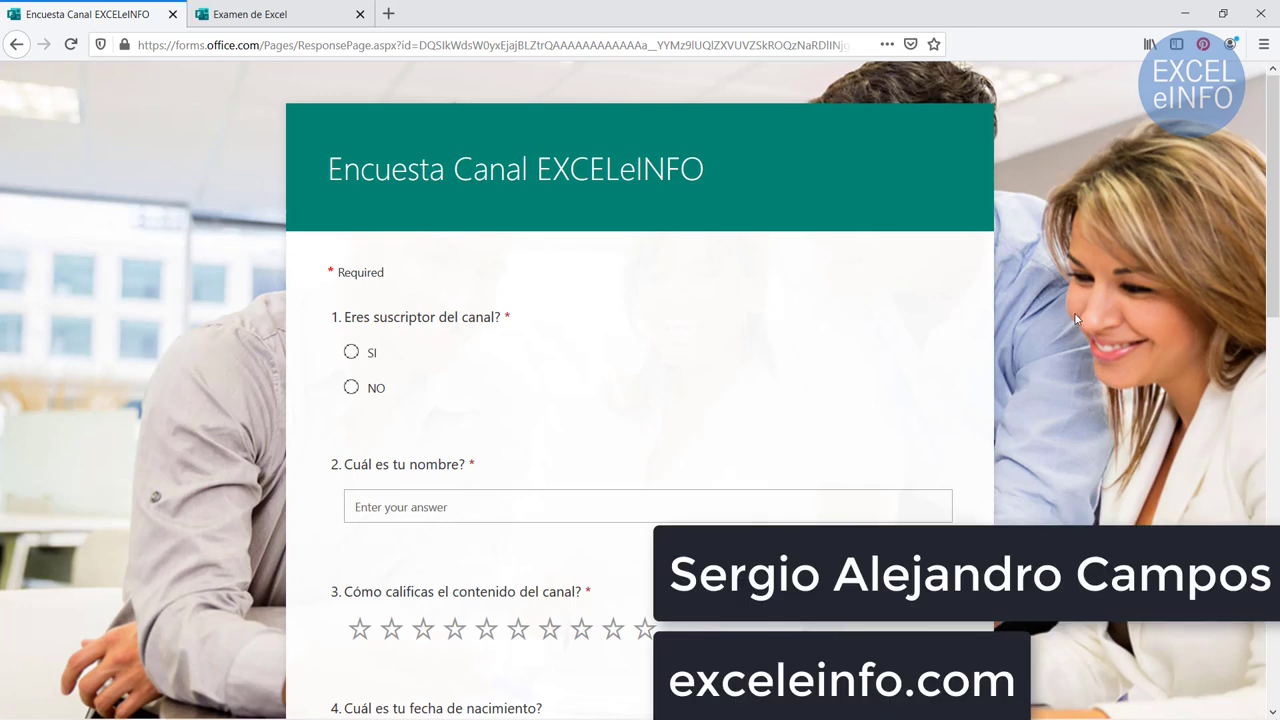
Rate the channel content seven stars and rank Fórmulas first
scroll(1038, 319, "down", 2)
scroll(1038, 324, "down", 4)
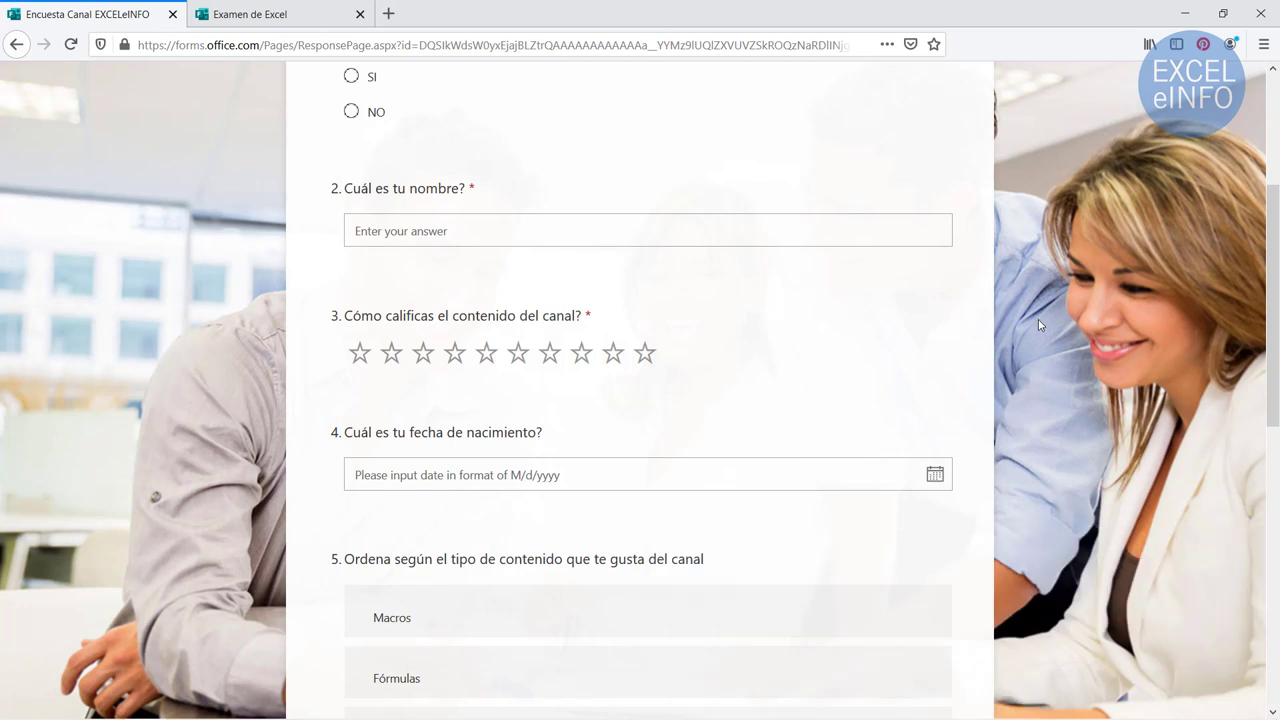
left_click(550, 355)
scroll(551, 358, "down", 6)
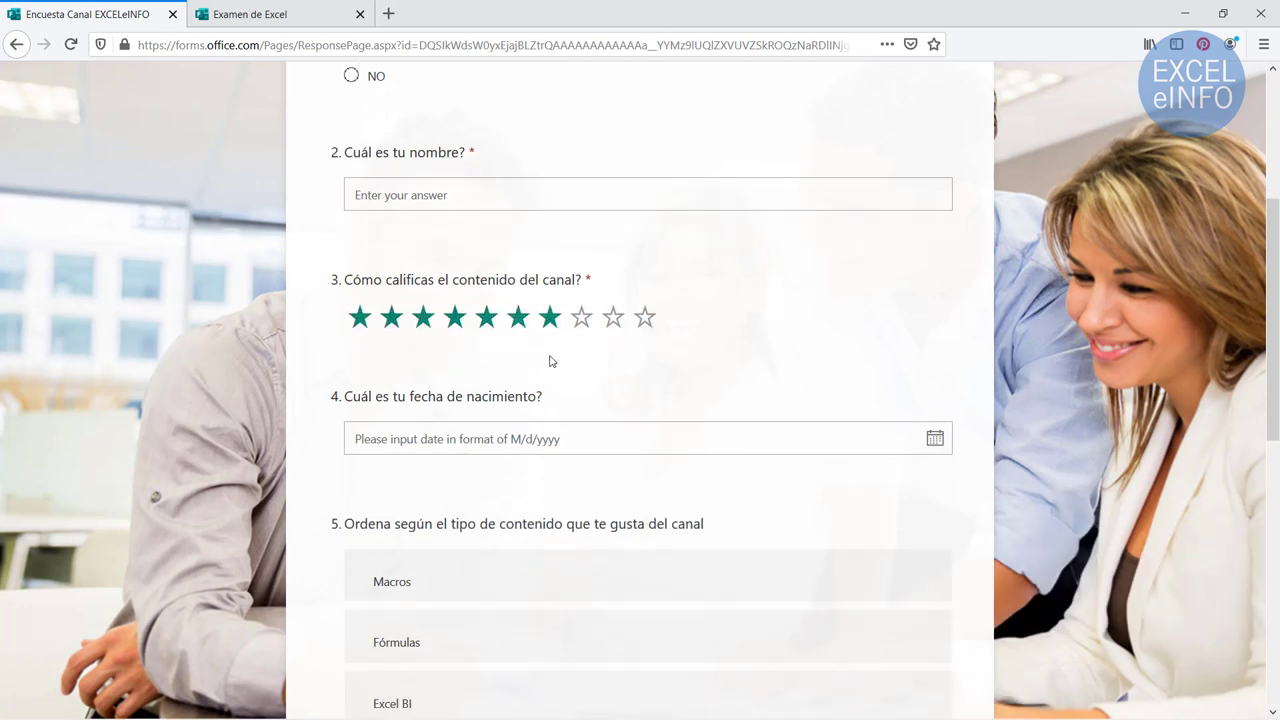
left_click(559, 370)
left_click_drag(559, 368, 559, 346)
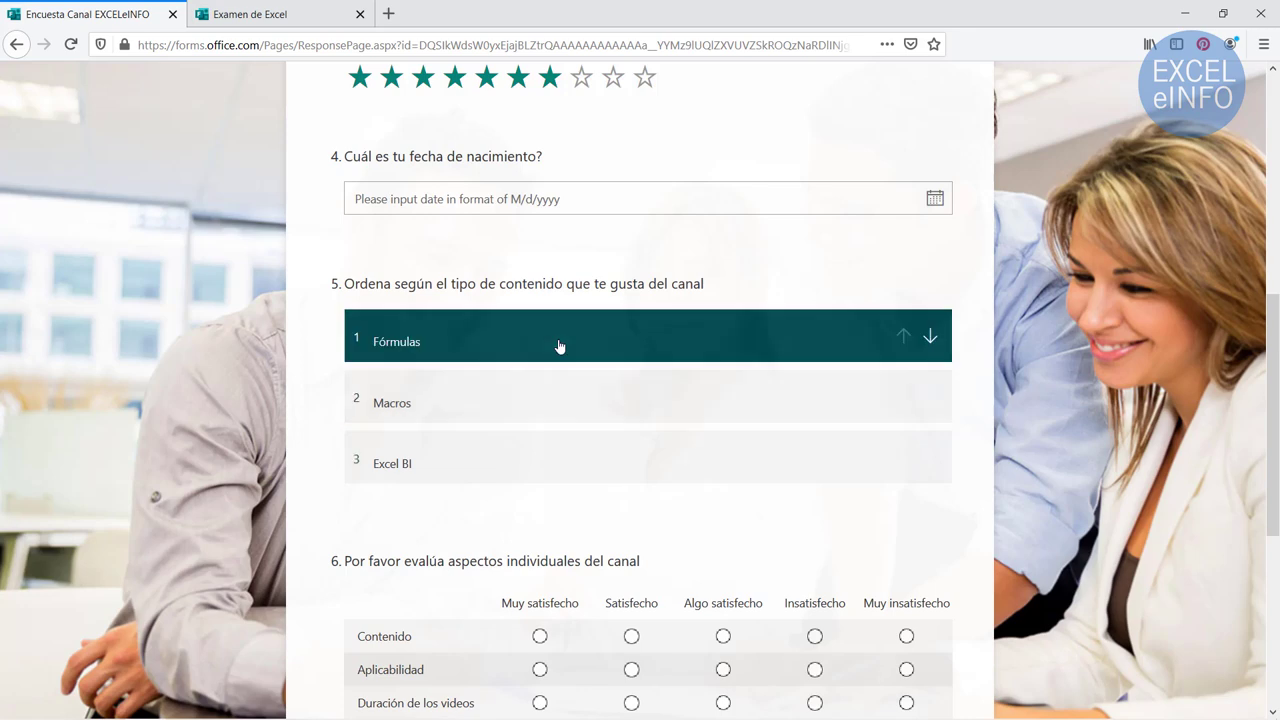
Rate Aplicabilidad as Satisfecho and give a recommendation score of 6
scroll(559, 346, "down", 5)
scroll(571, 349, "down", 3)
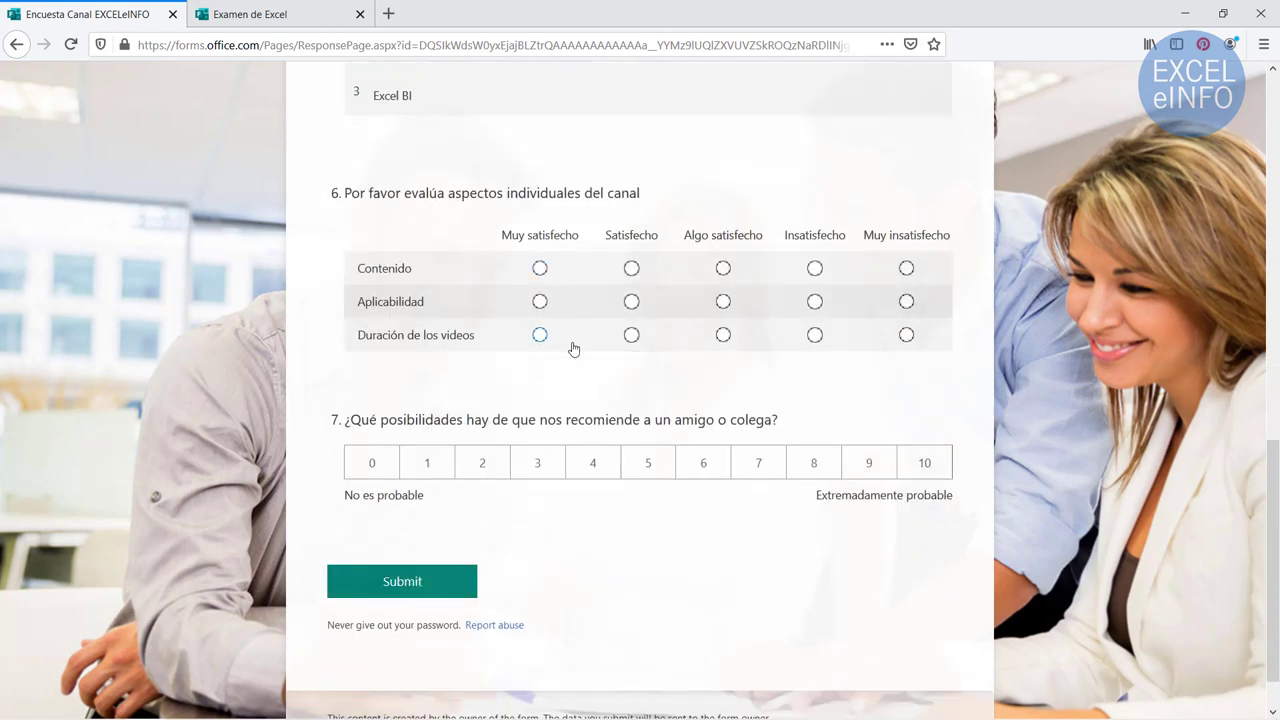
left_click(631, 302)
left_click(710, 463)
Switch to the Examen de Excel quiz tab
scroll(710, 463, "up", 3)
scroll(710, 463, "up", 10)
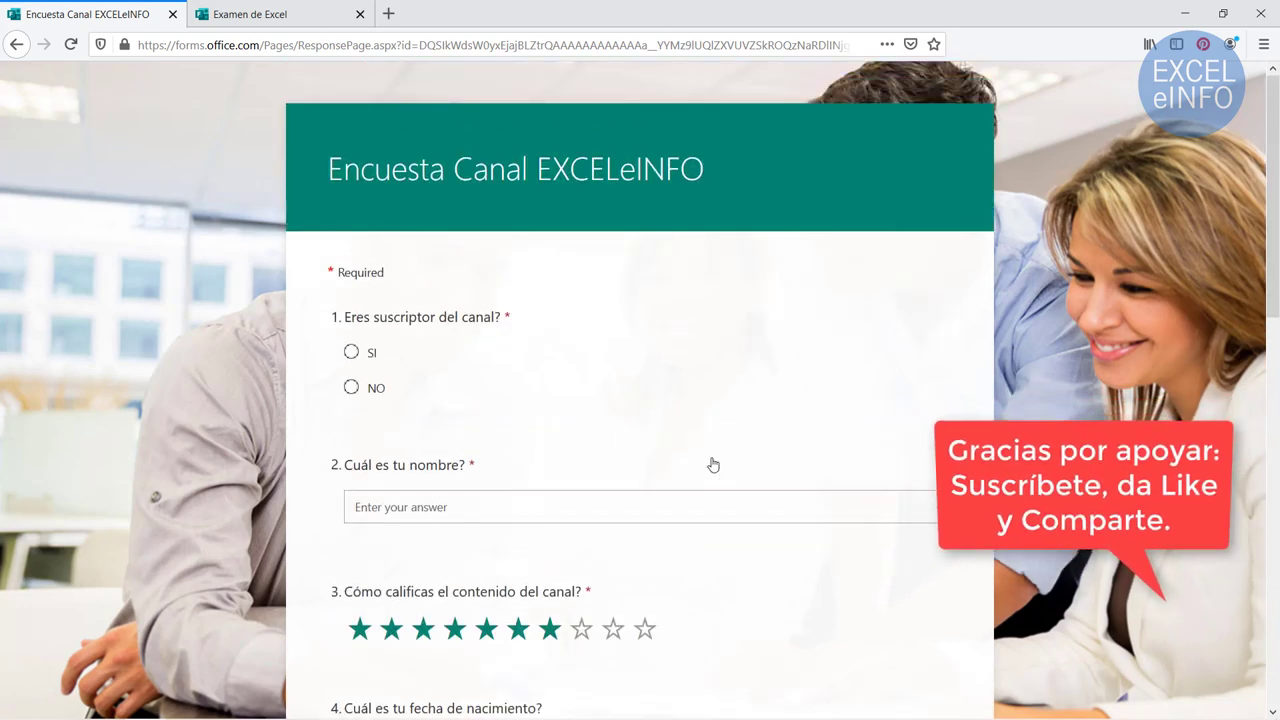
key("ctrl+Tab")
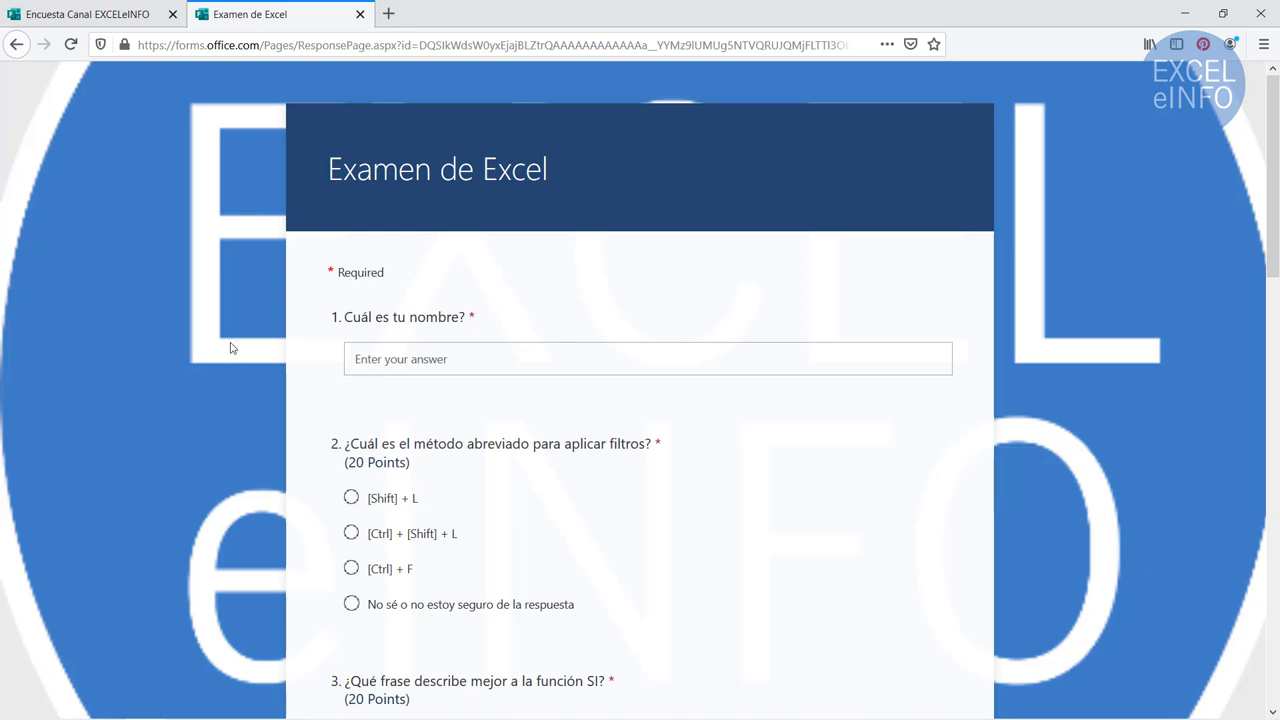
Scroll through the 20-point quiz questions on filters and SI, then go back to the channel survey tab
scroll(837, 471, "down", 5)
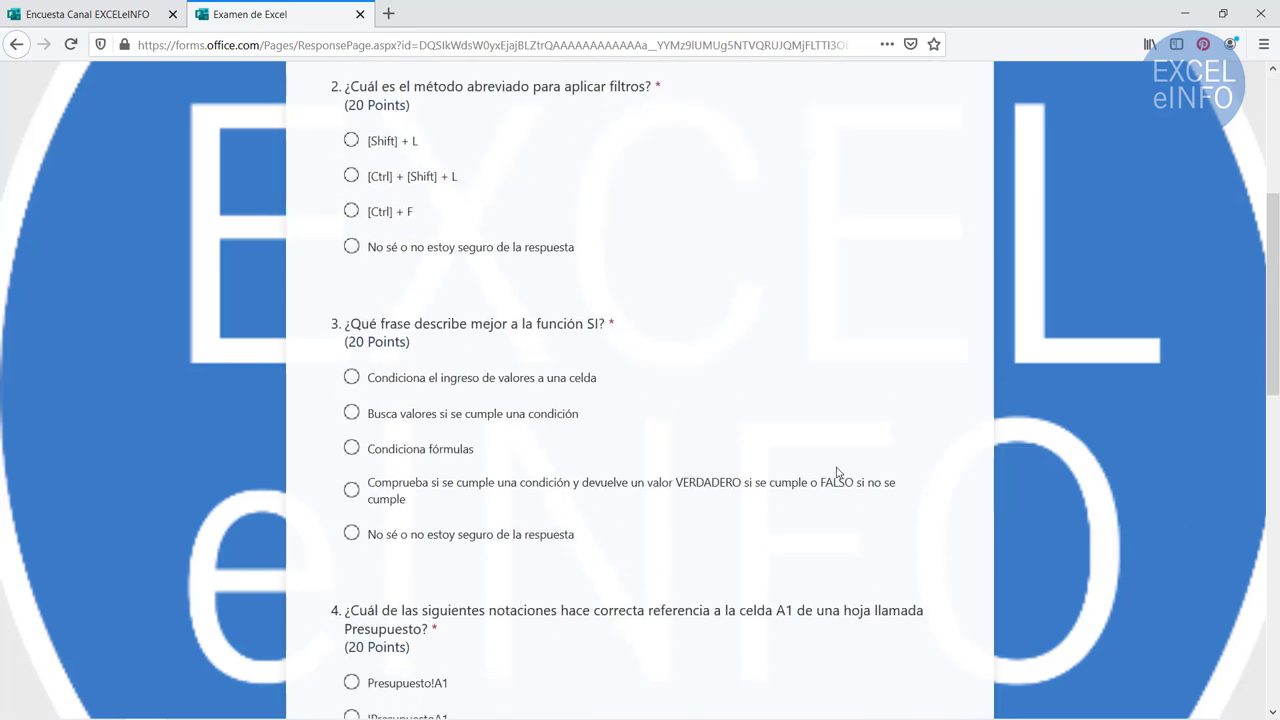
scroll(837, 471, "down", 2)
scroll(838, 473, "down", 2)
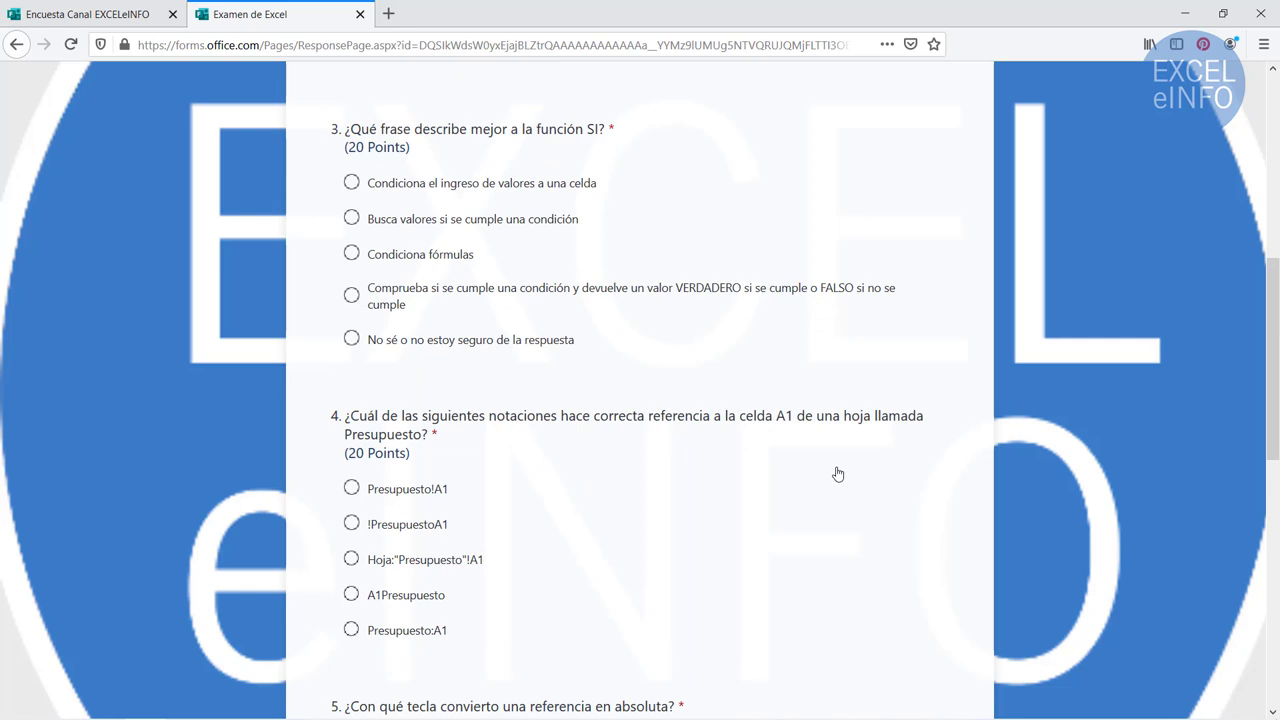
scroll(838, 473, "up", 3)
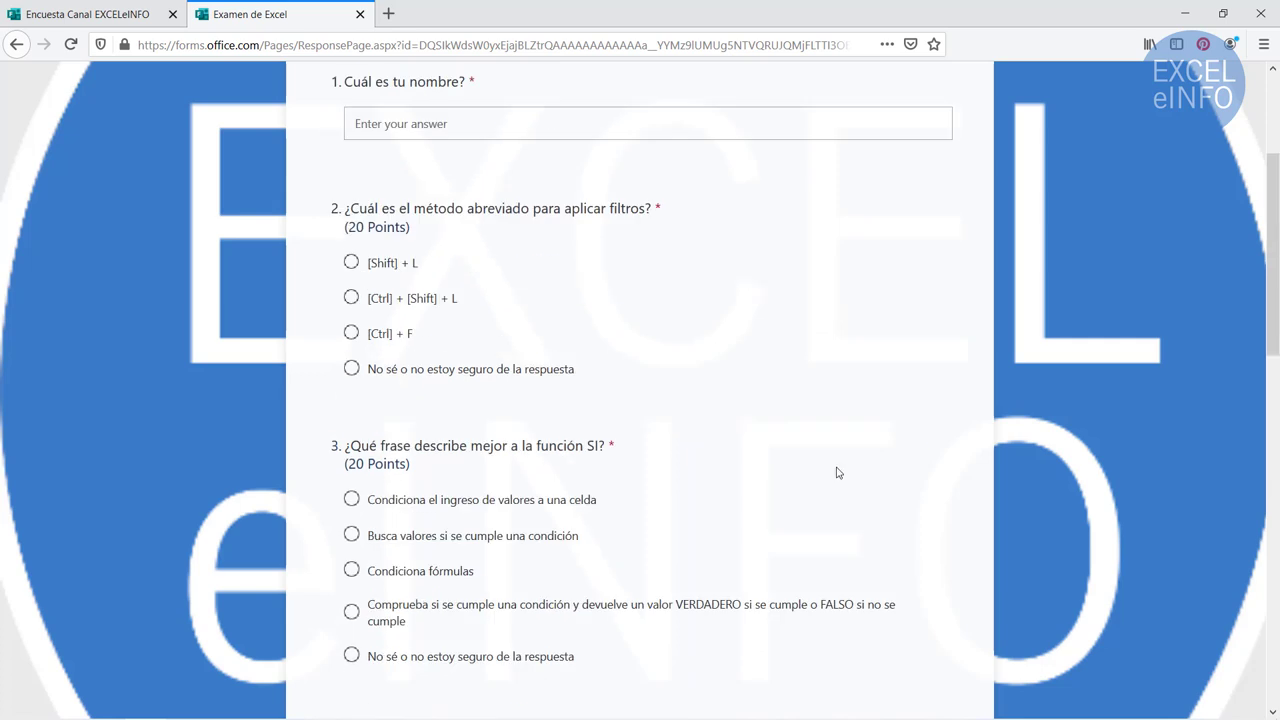
scroll(837, 471, "up", 3)
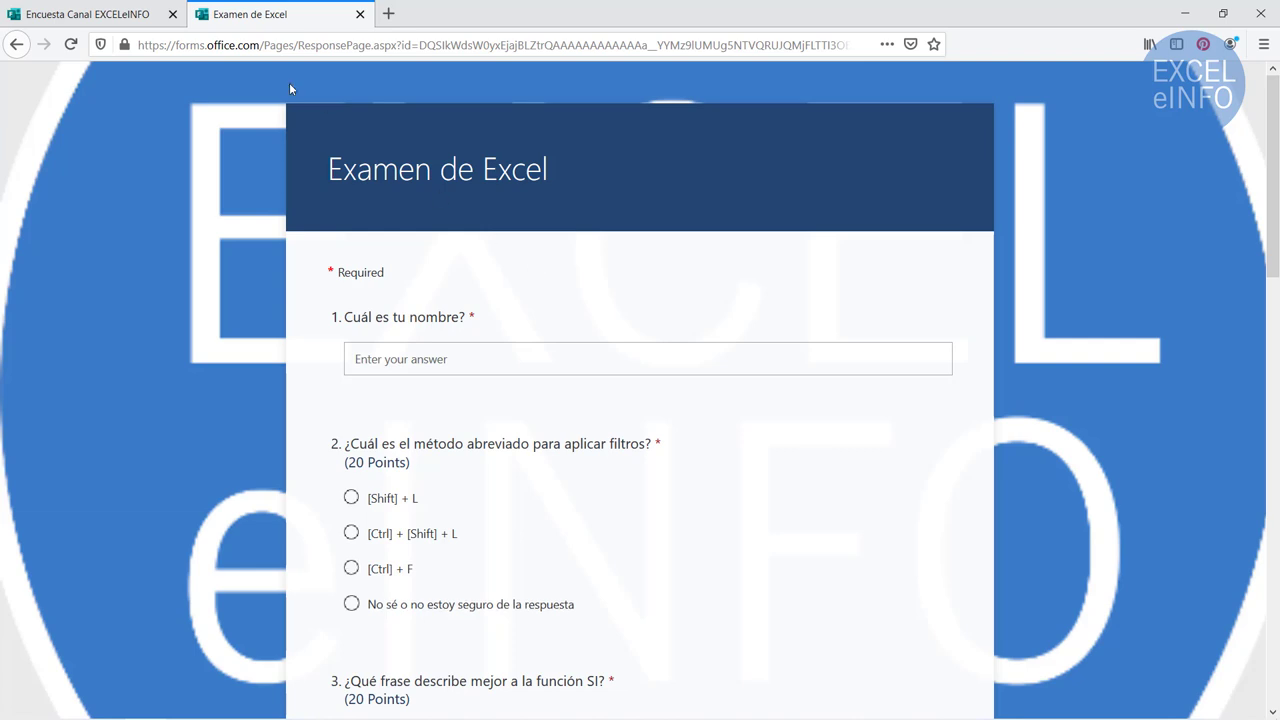
left_click(122, 6)
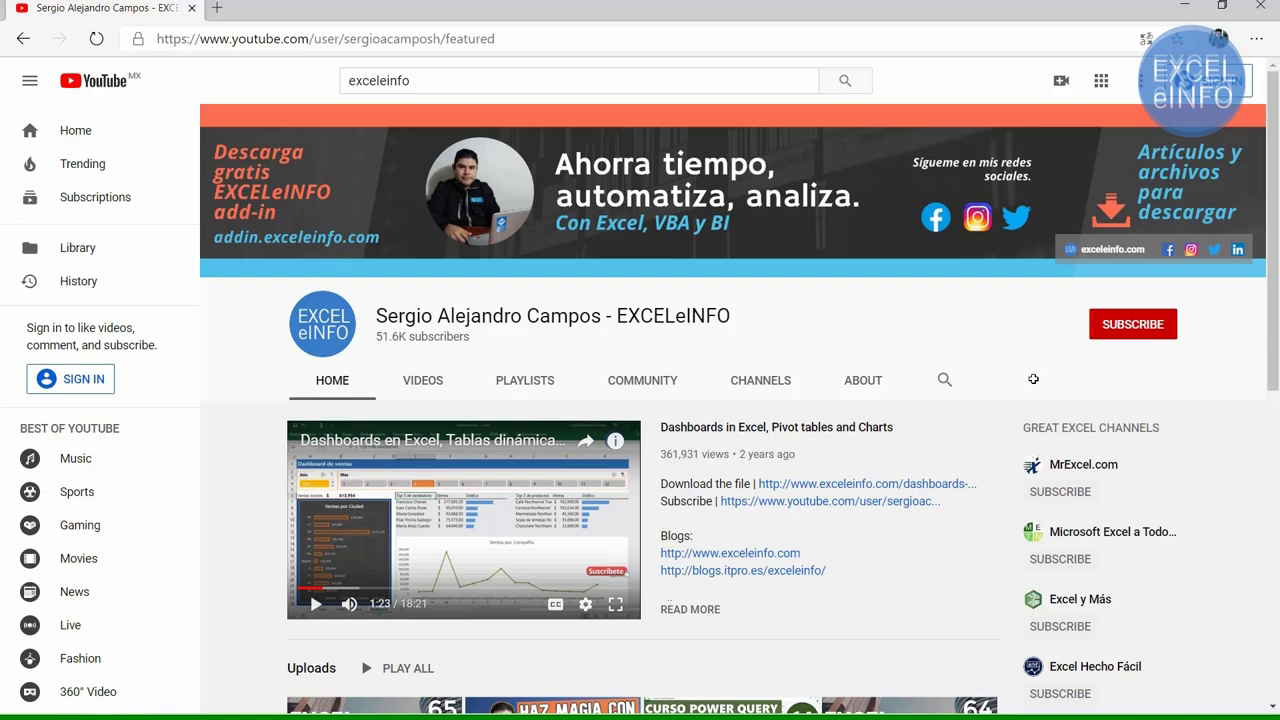
Show the EXCELeINFO channel's PLAYLISTS and scroll through the playlist grid
left_click(532, 386)
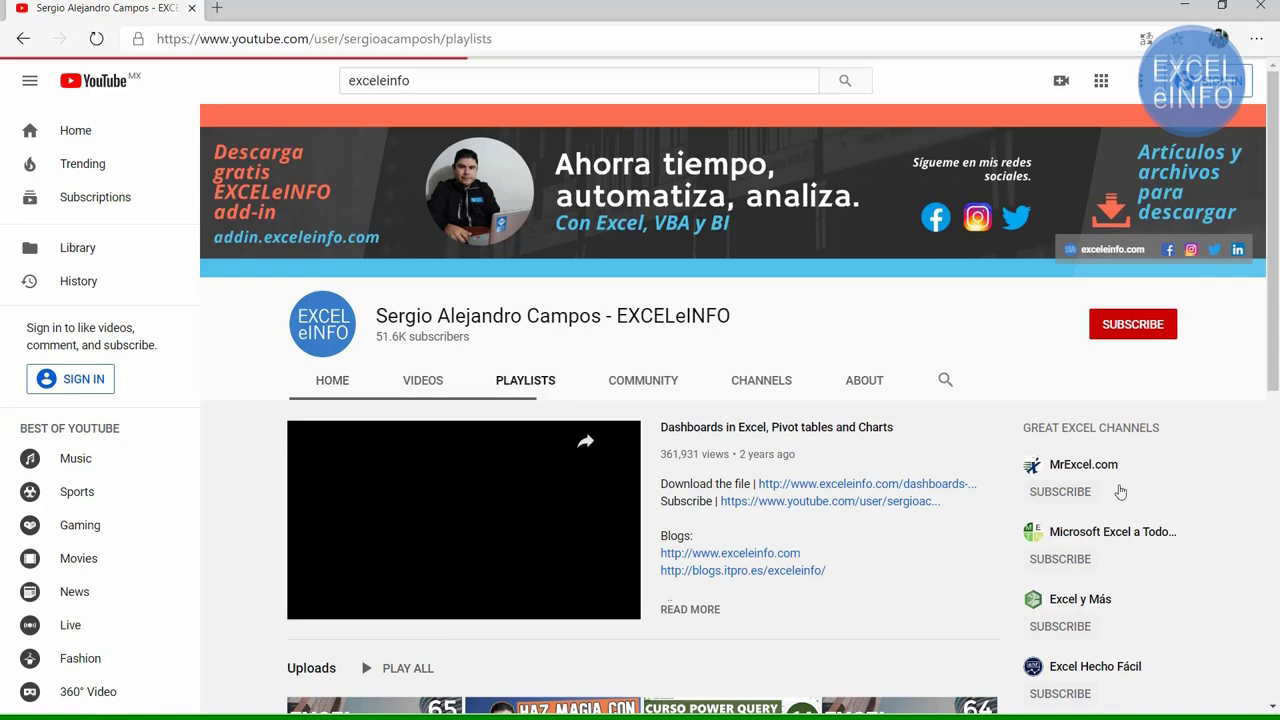
scroll(1120, 492, "down", 3)
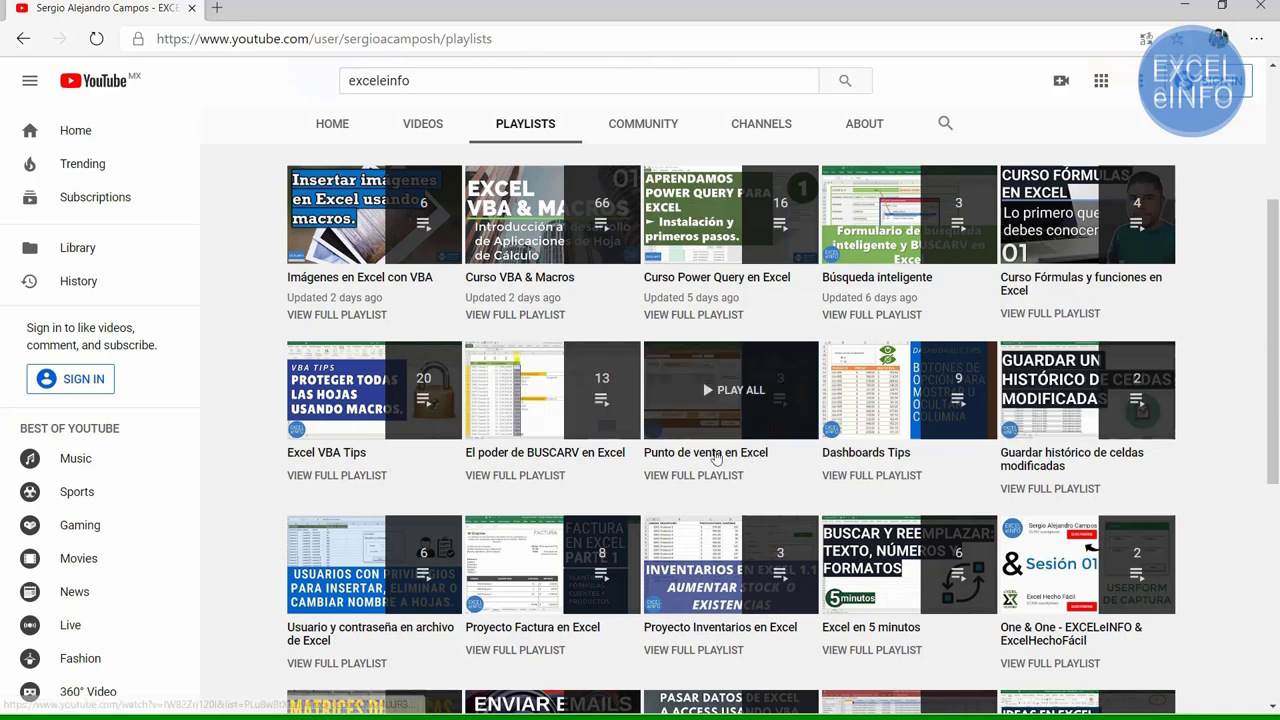
mouse_move(374, 564)
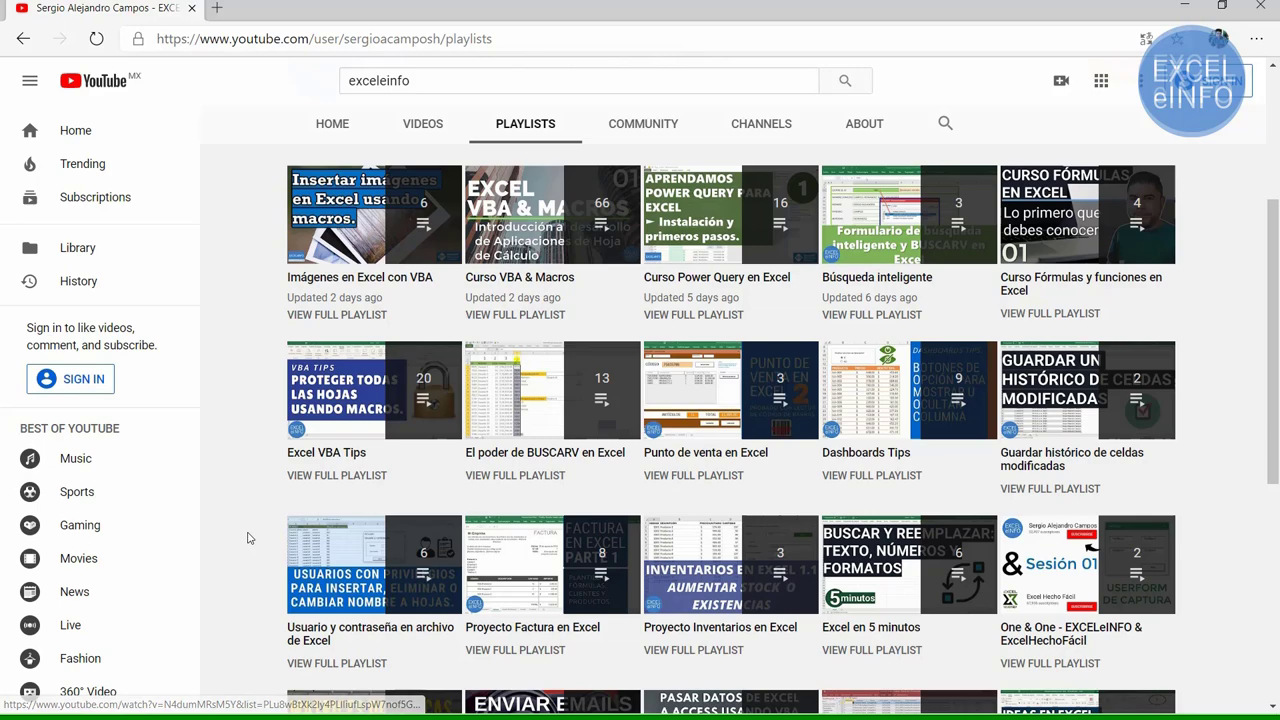
scroll(249, 538, "down", 2)
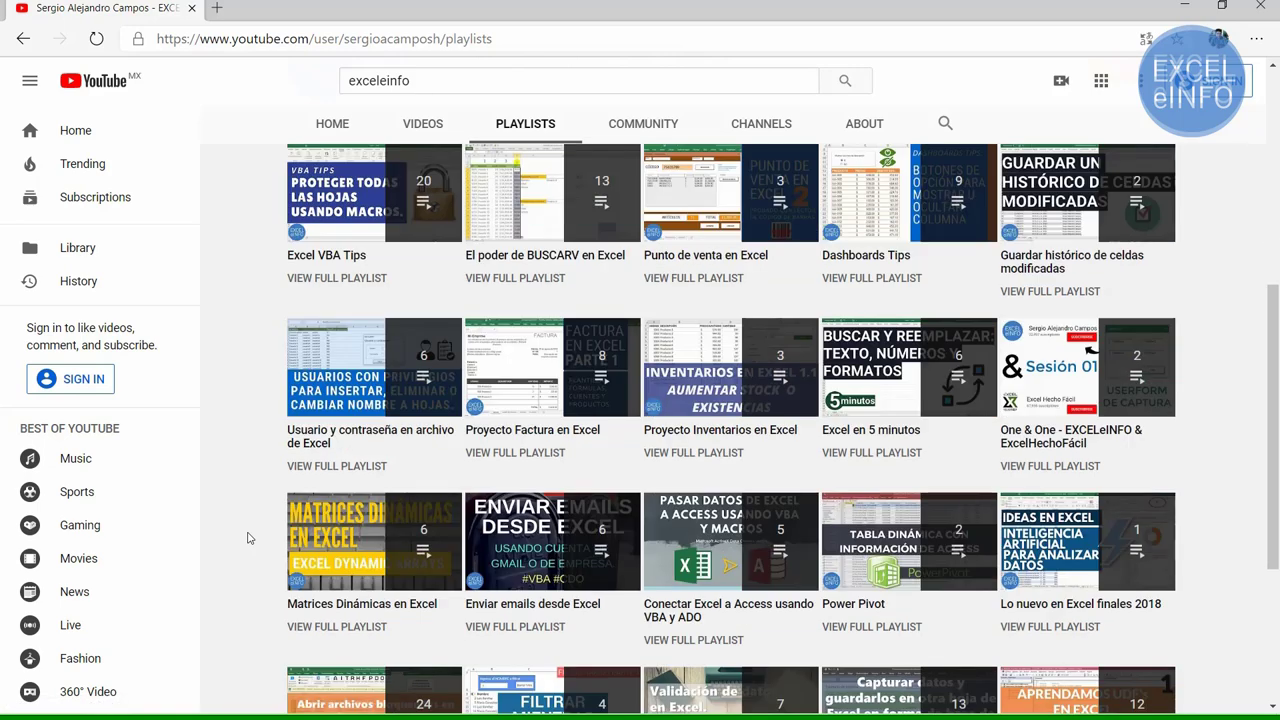
scroll(249, 538, "up", 5)
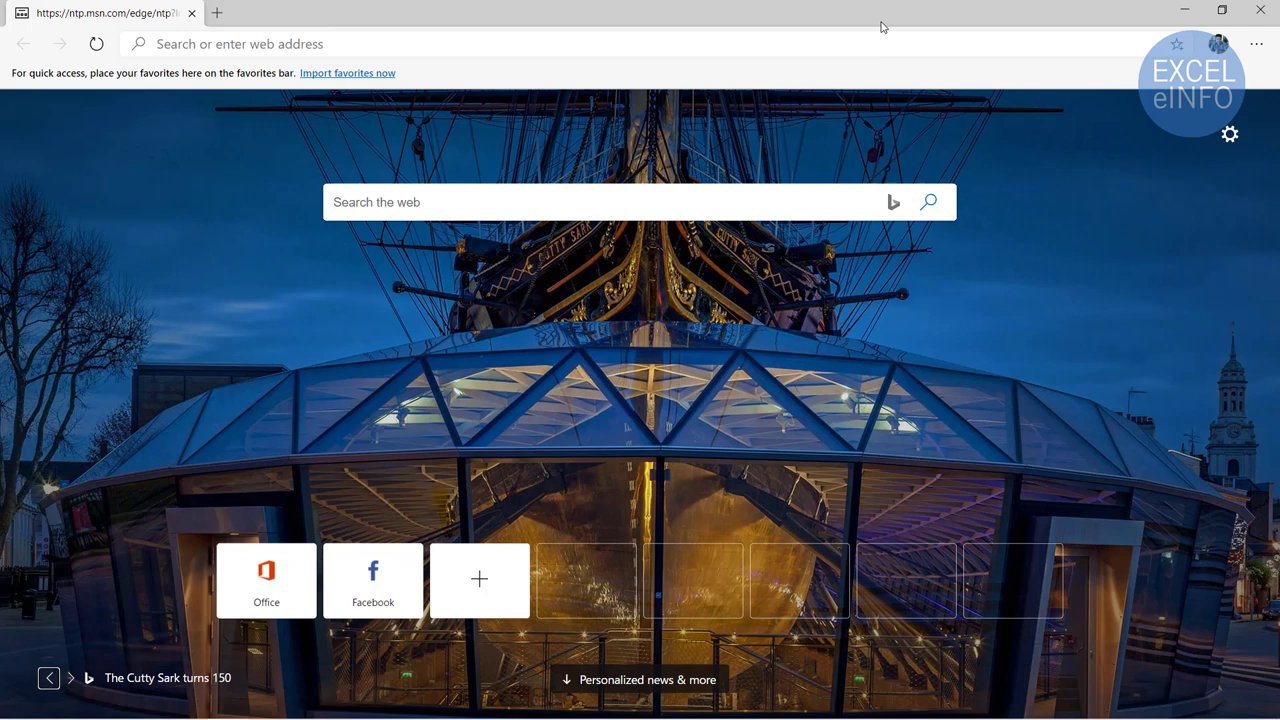
Go to forms.office.com in the new tab's address bar
left_click(859, 41)
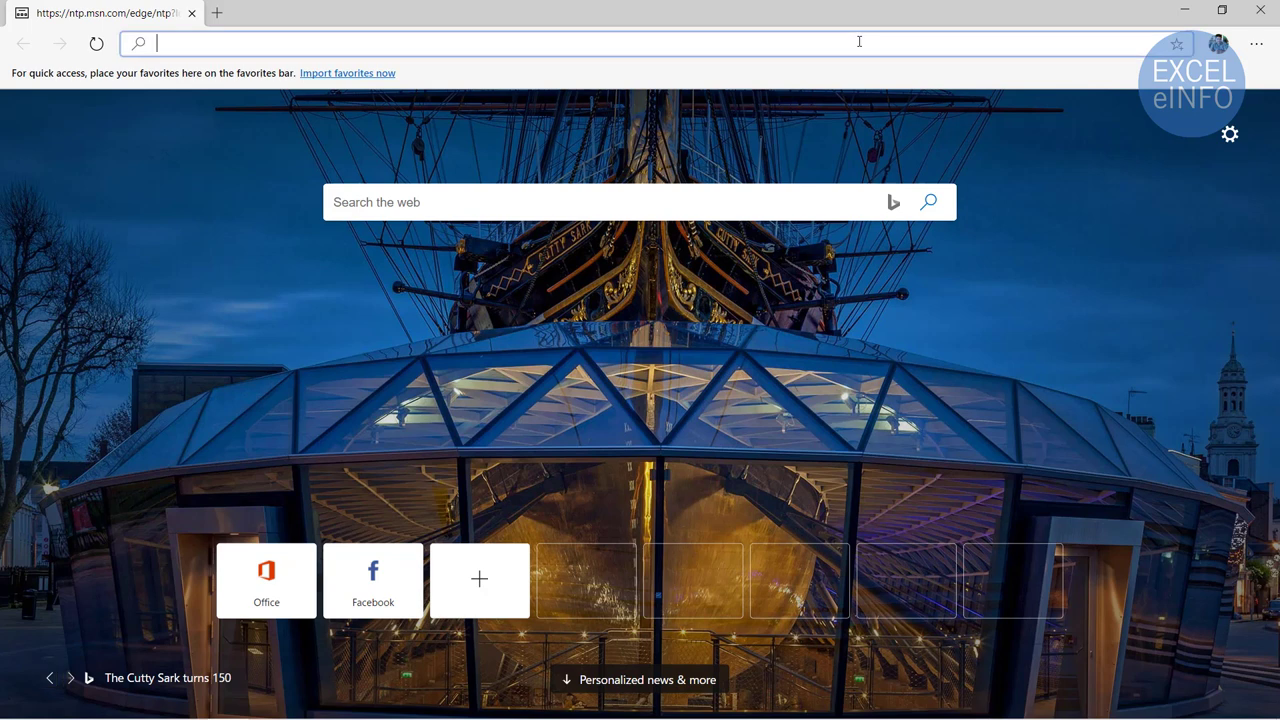
type("forms")
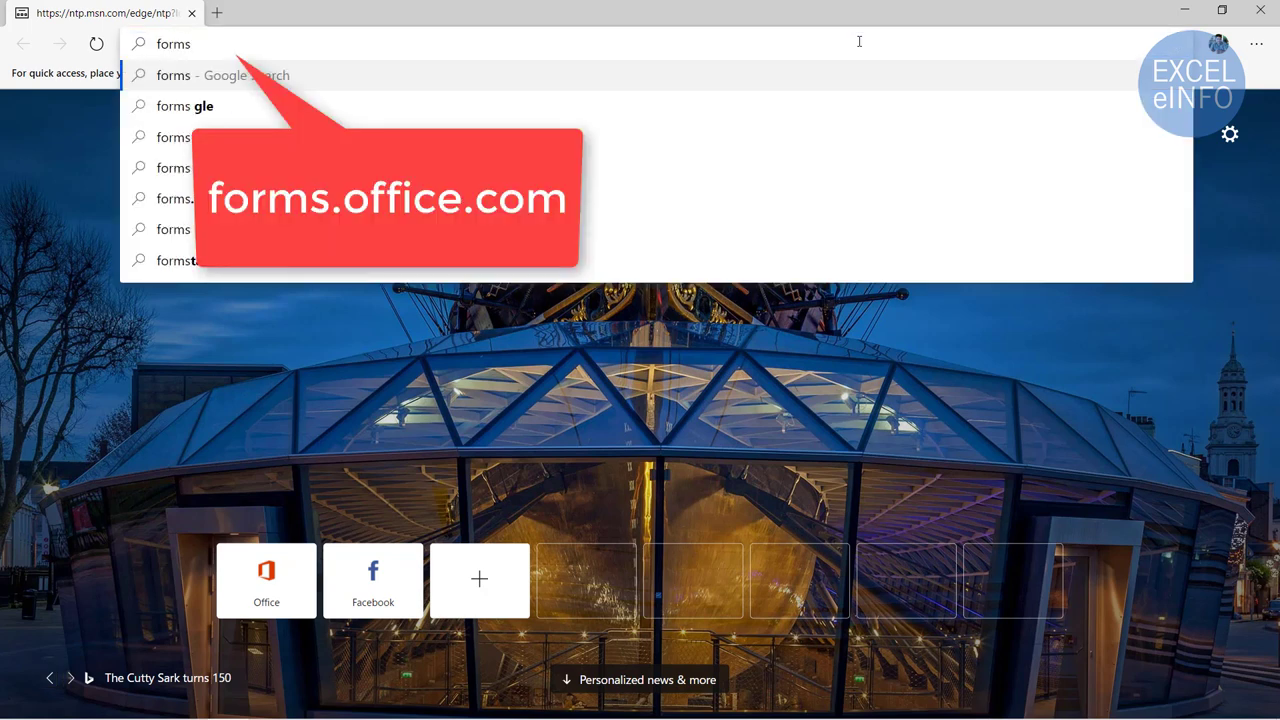
type(".office.cm")
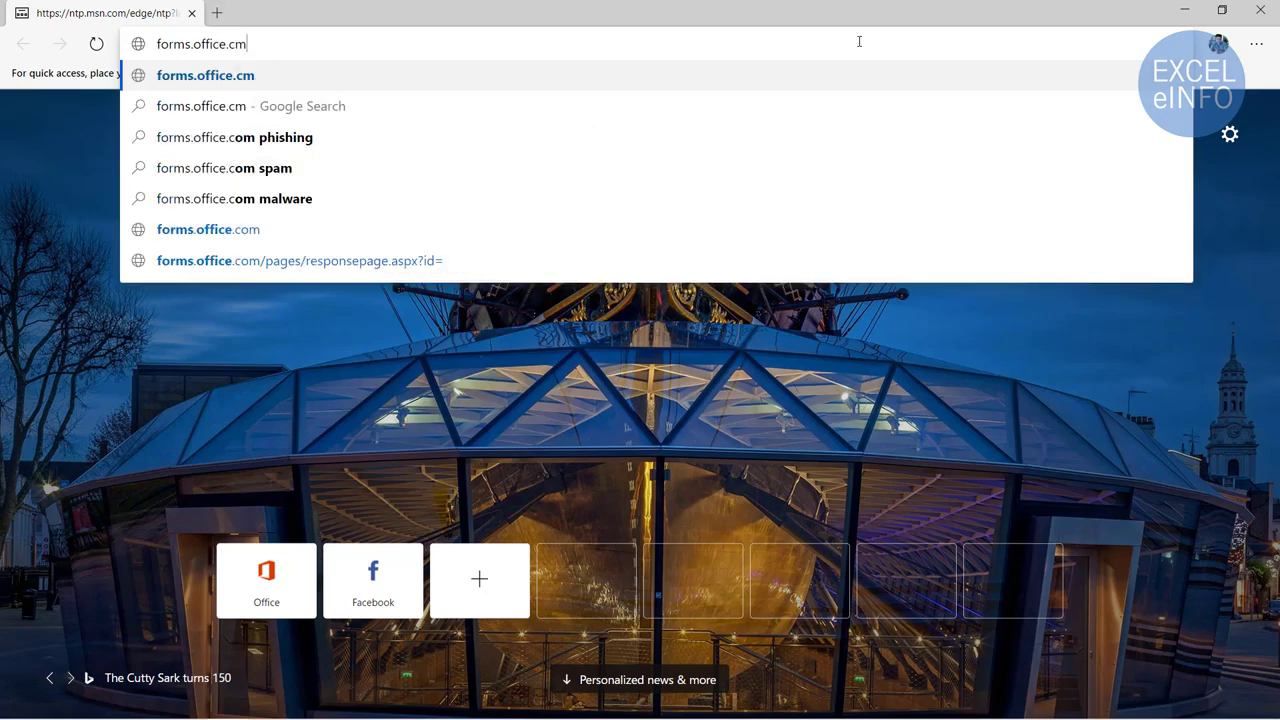
key("BackSpace")
type("om")
key("Return")
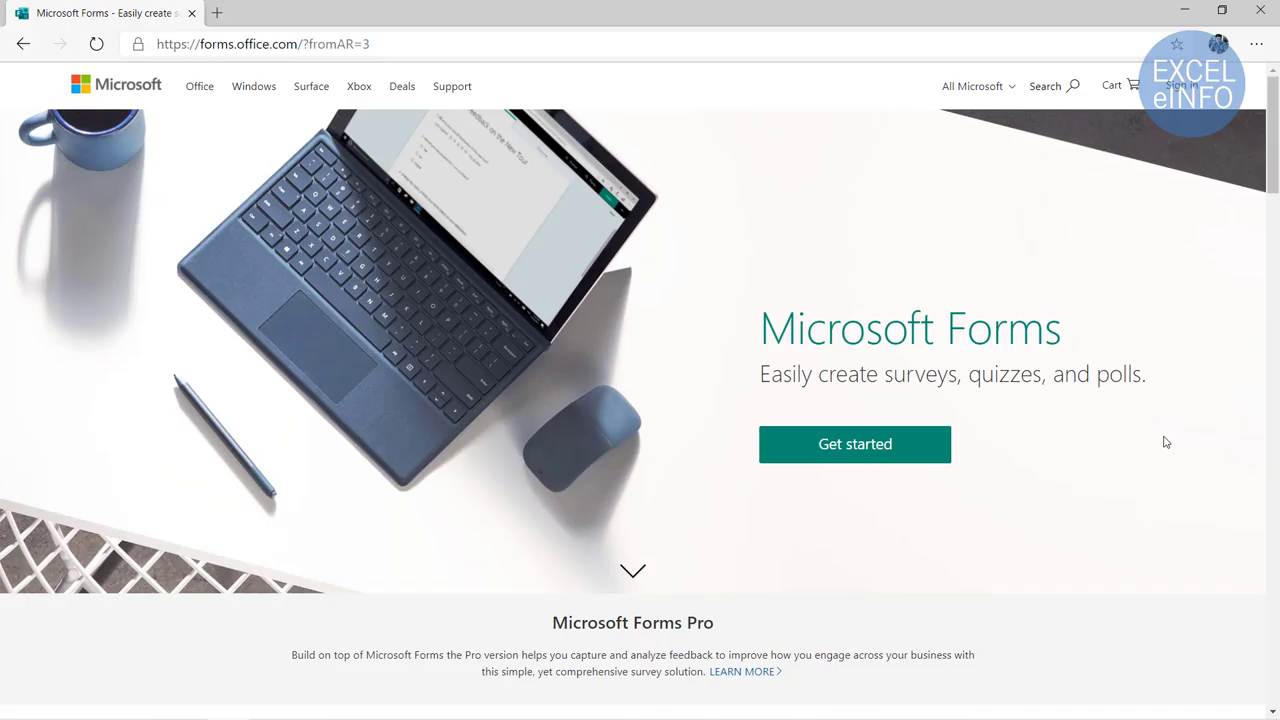
Sign in to Microsoft Forms from the landing page with a Microsoft account
triple_click(790, 370)
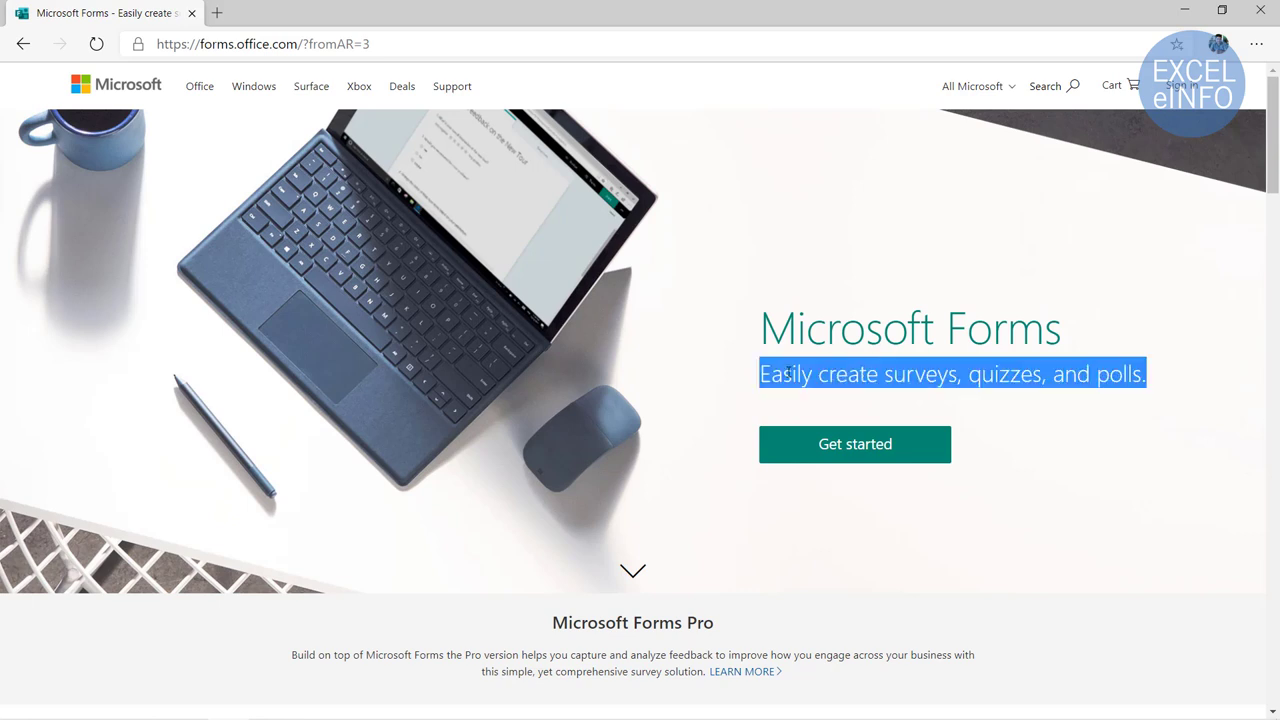
left_click(1036, 488)
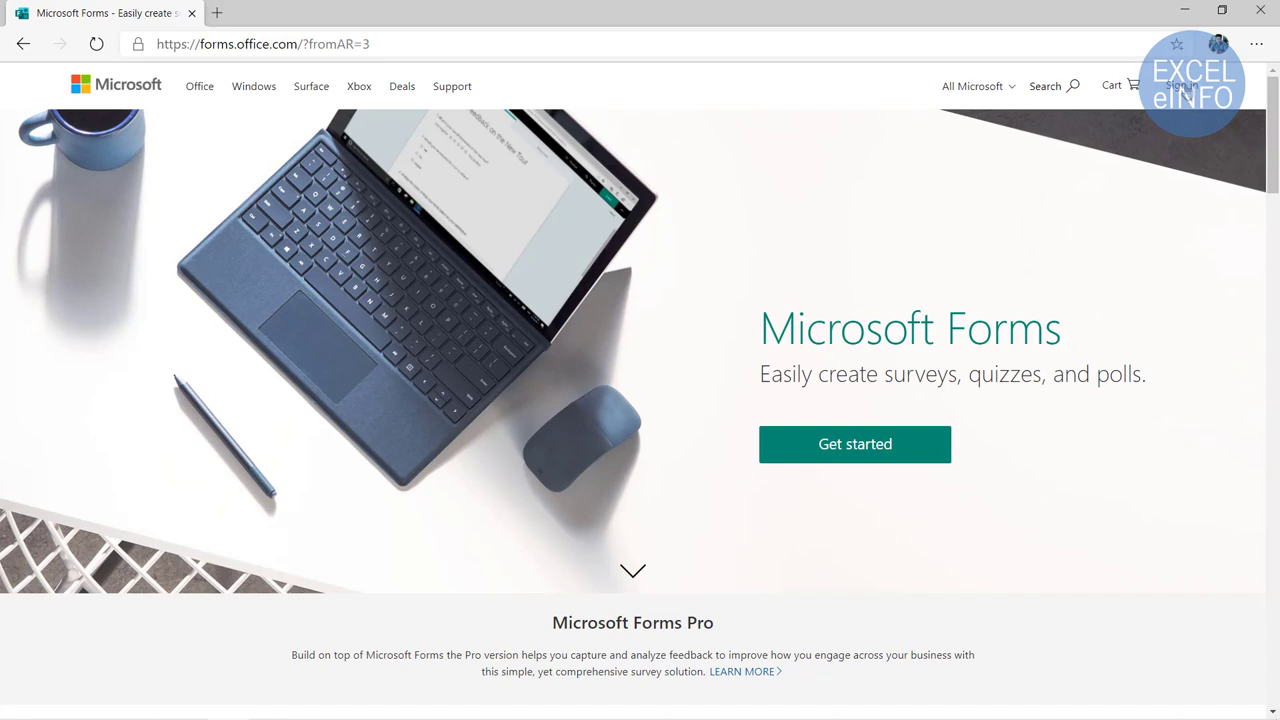
left_click(1182, 86)
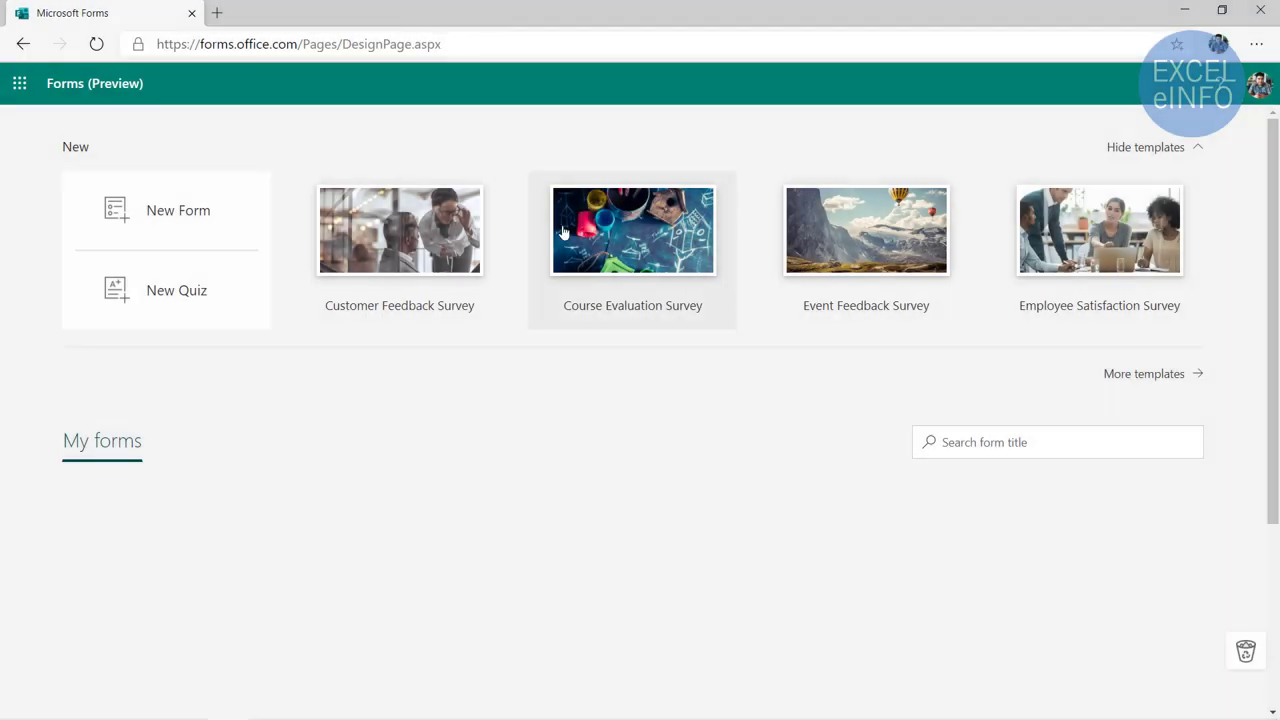
Browse the full template gallery, then start a New Form from scratch
left_click(1137, 376)
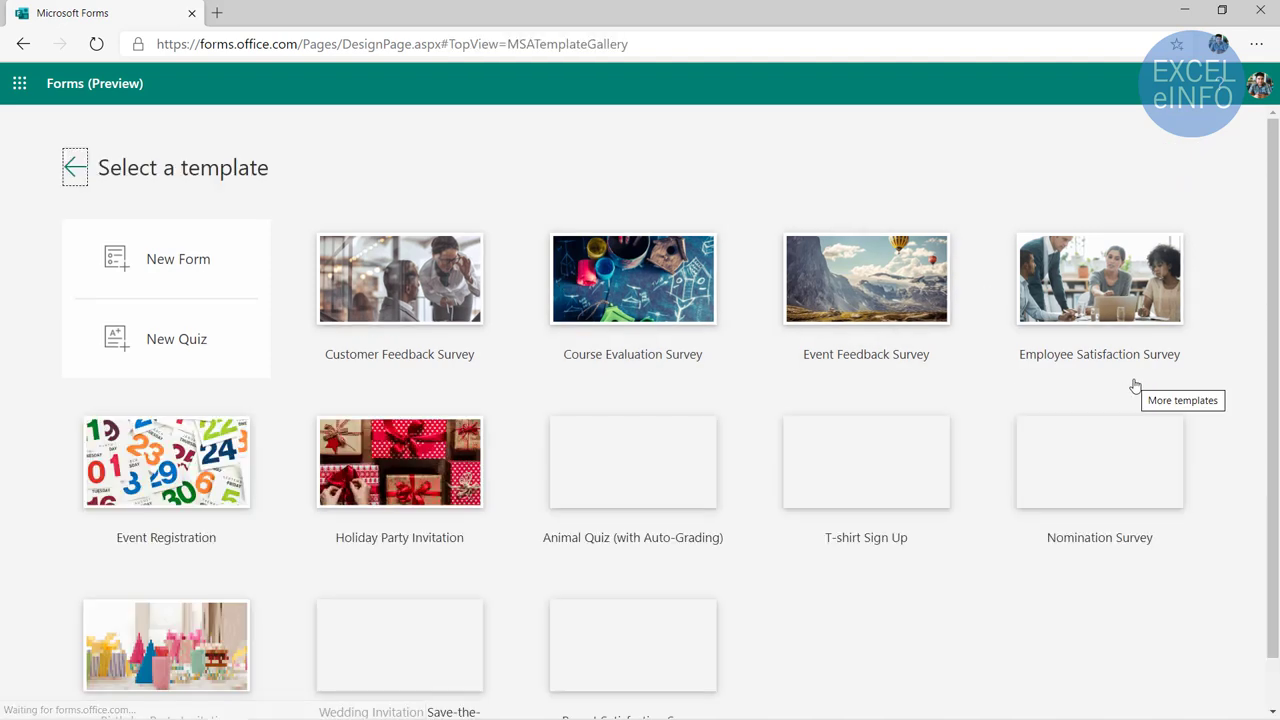
scroll(798, 505, "down", 1)
scroll(798, 505, "up", 1)
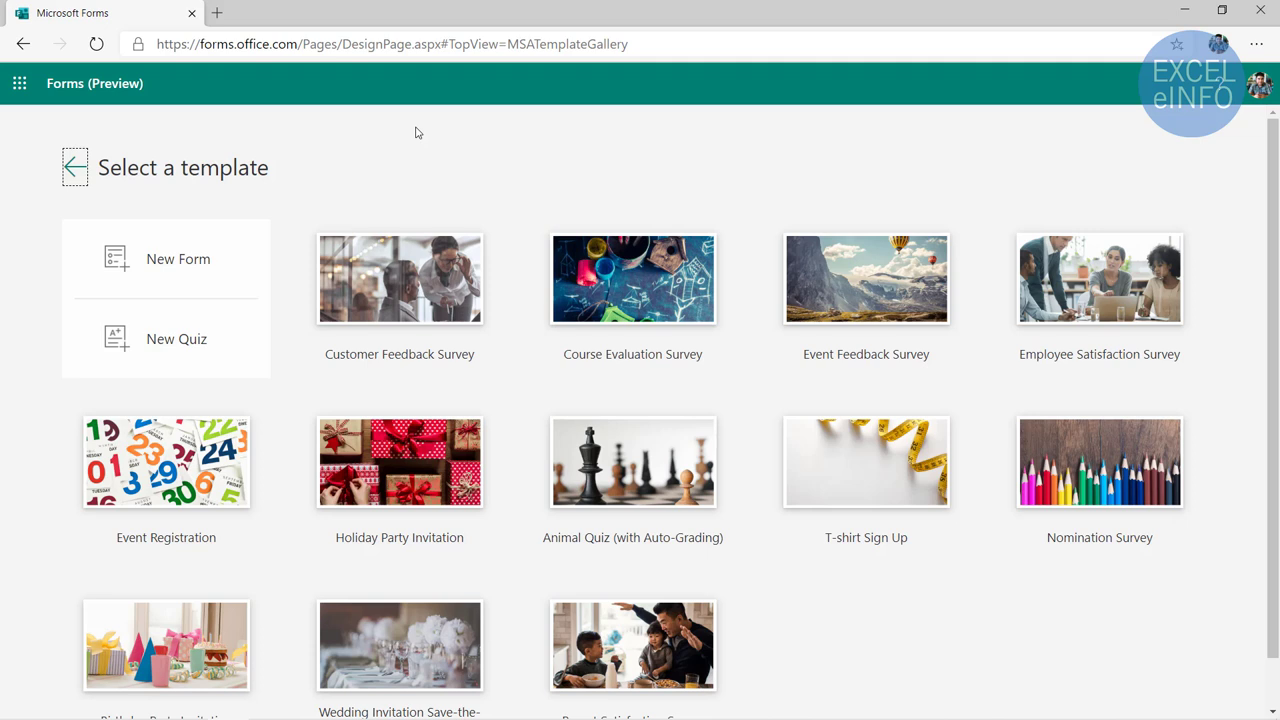
left_click(214, 268)
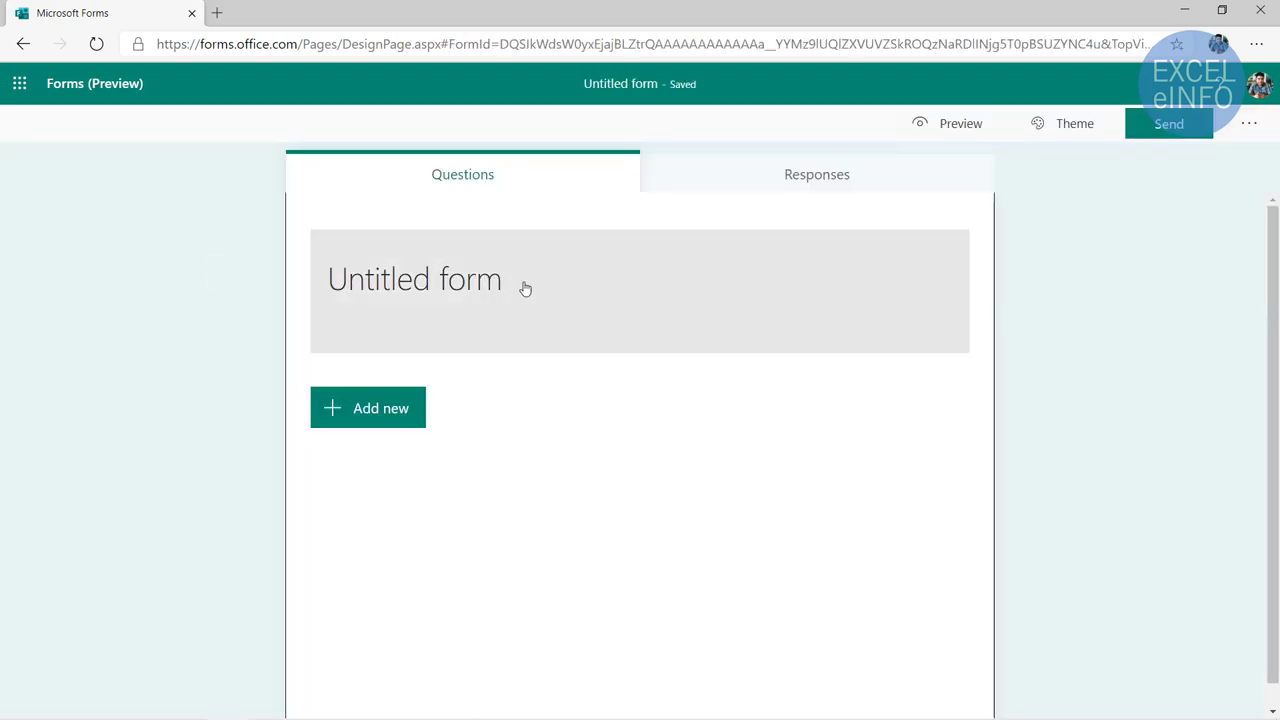
Replace 'Untitled form' with the title 'Encuesta Canal EXCELeINFO'
left_click(514, 285)
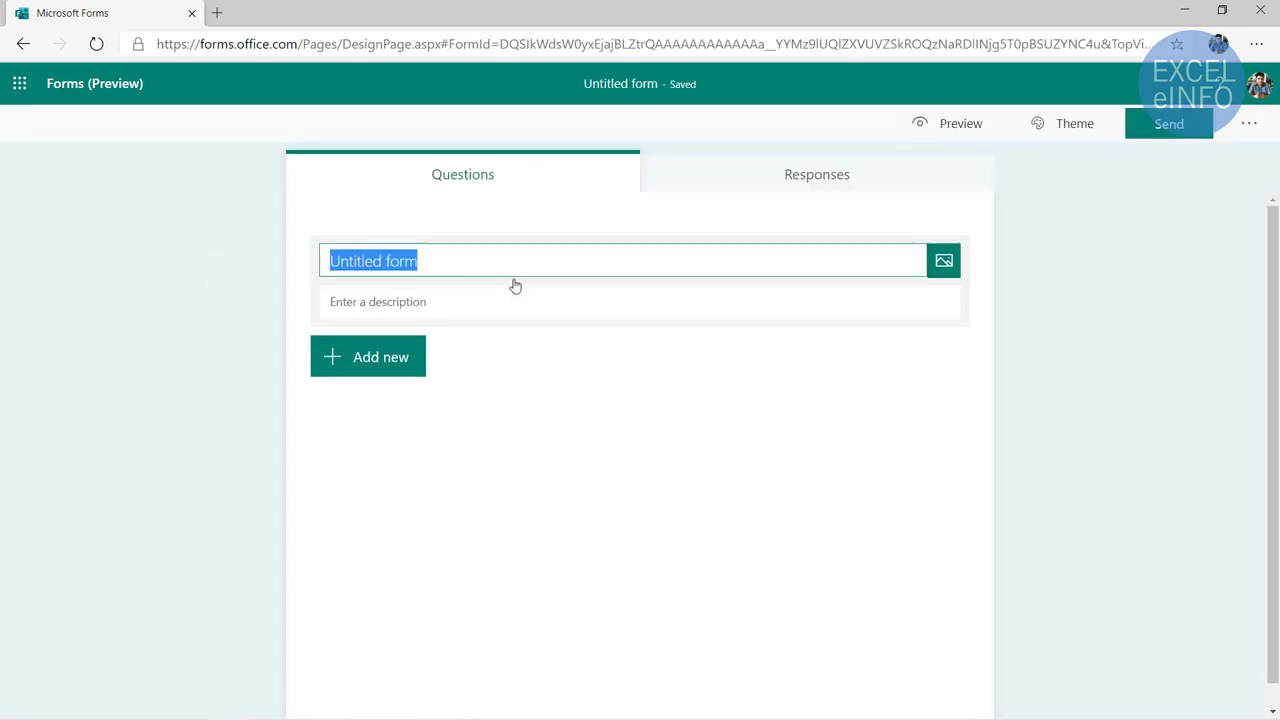
key("BackSpace")
type("Encuest")
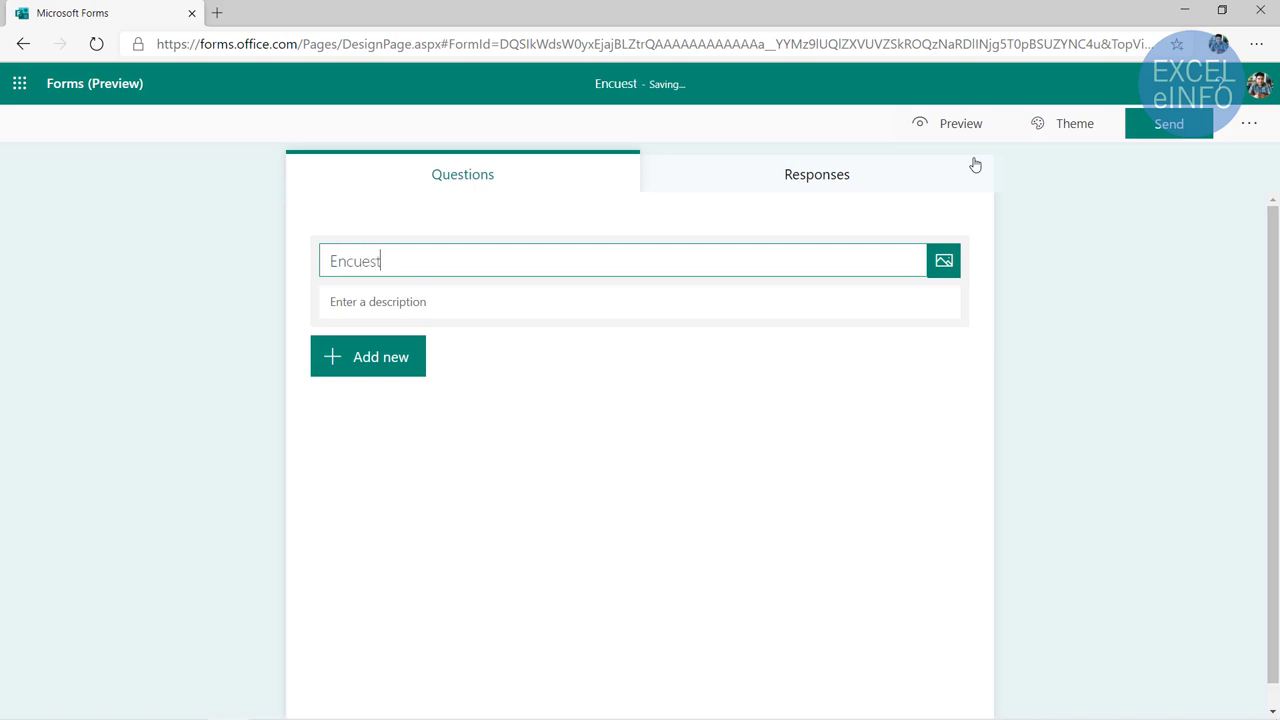
type("a Canala")
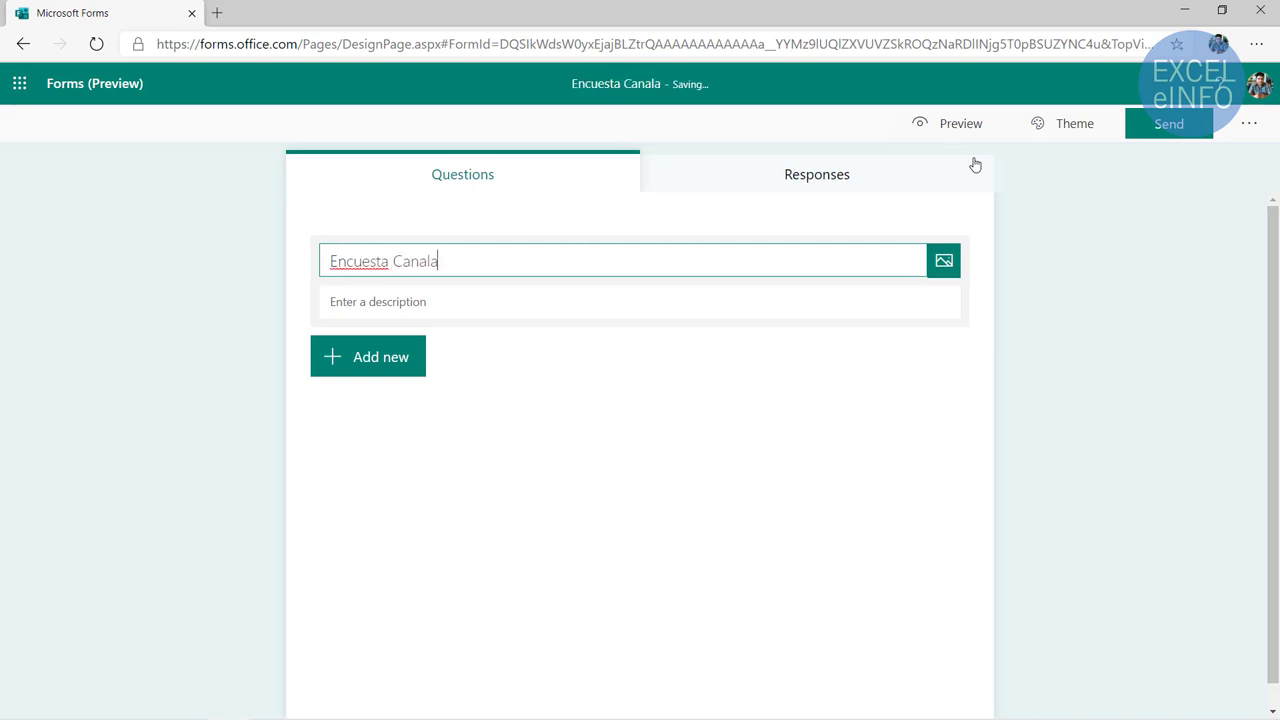
key("BackSpace")
type("E")
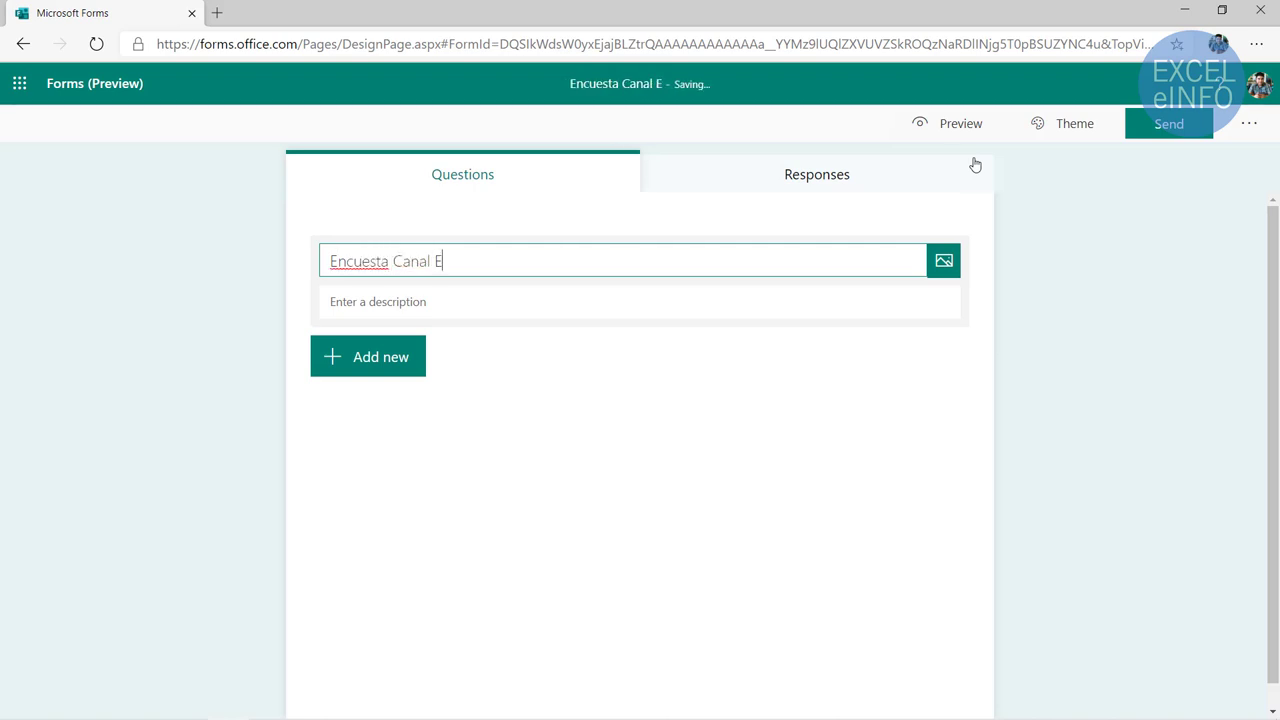
type("XCELeINFO")
left_click(483, 300)
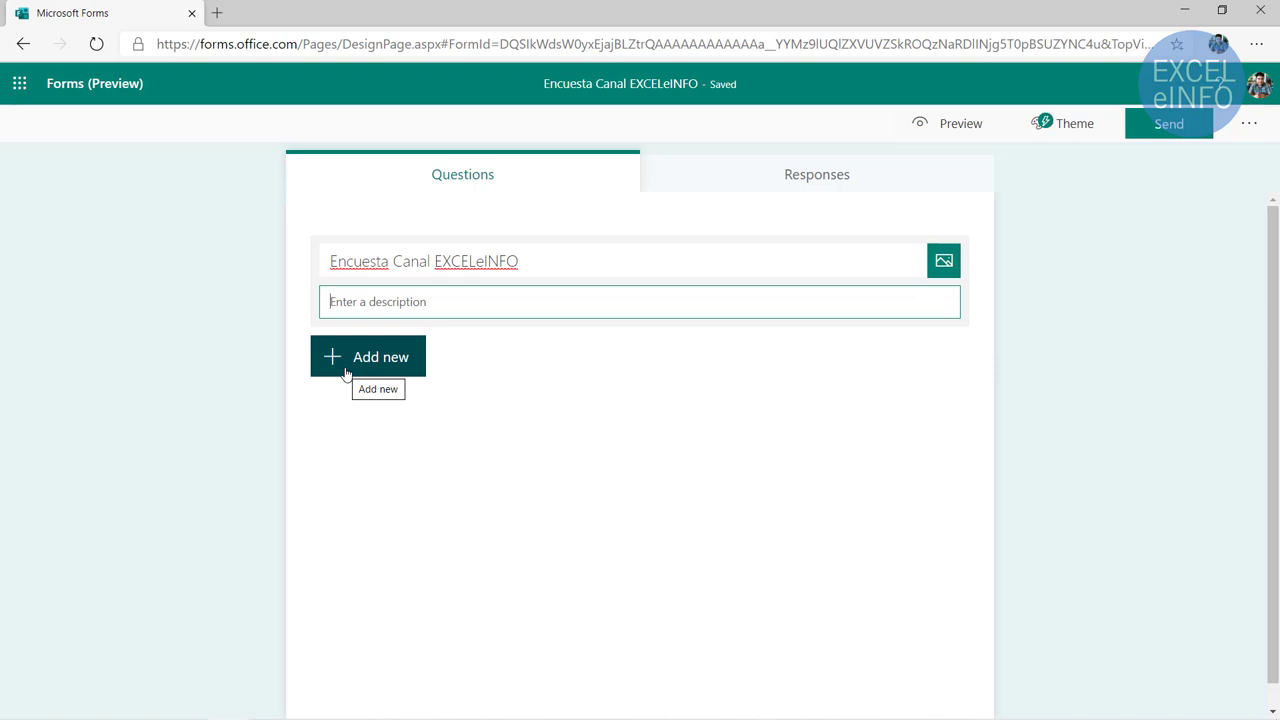
Insert a blank Choice question with placeholder Option 1 and Option 2
left_click(347, 360)
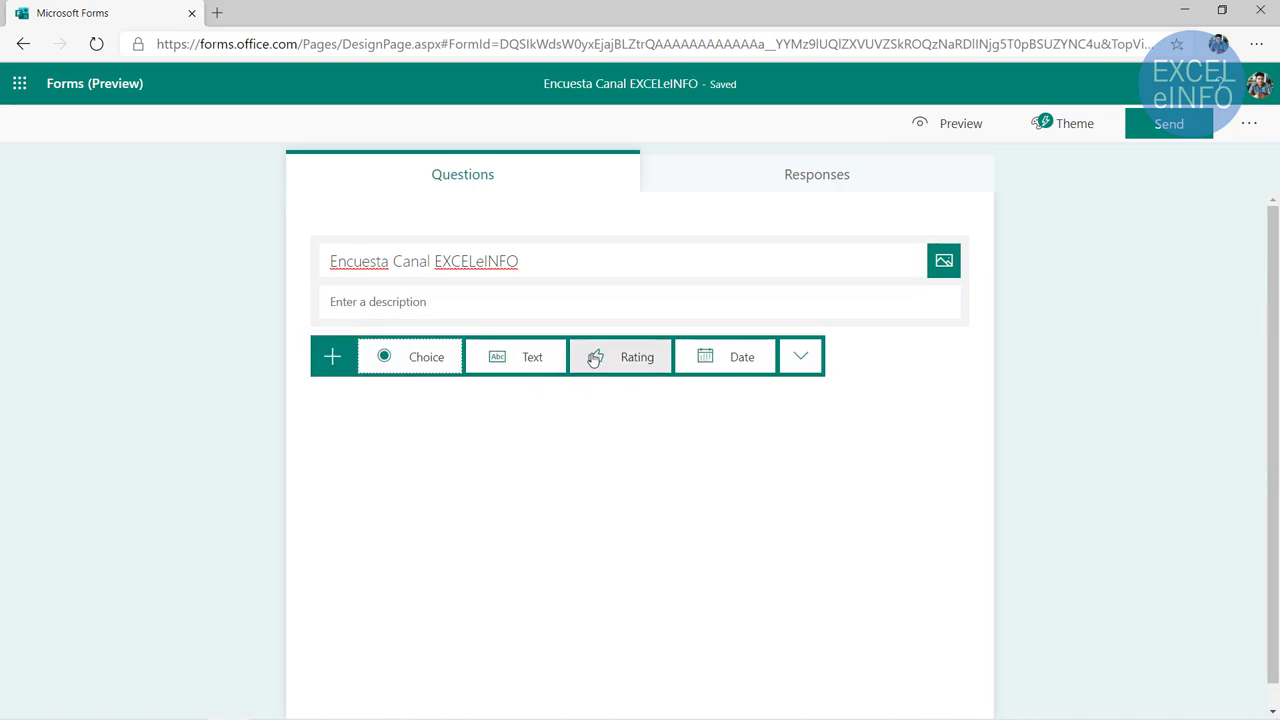
left_click(802, 360)
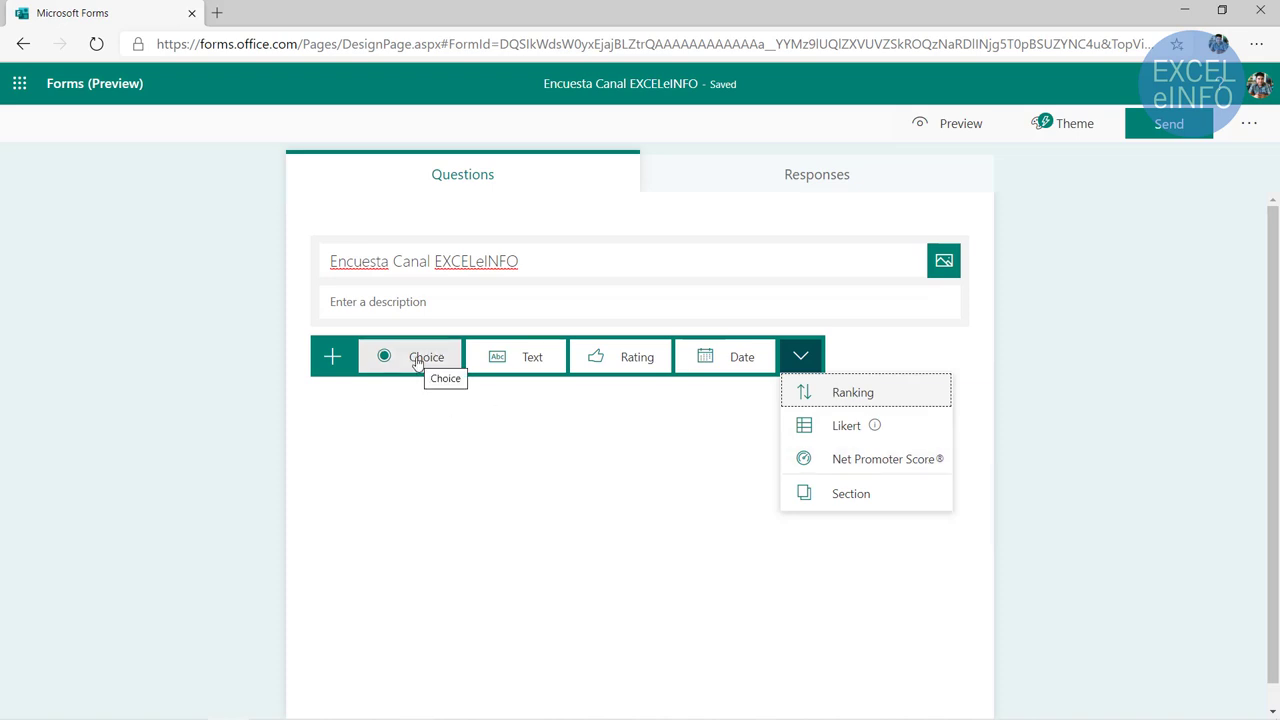
left_click(418, 362)
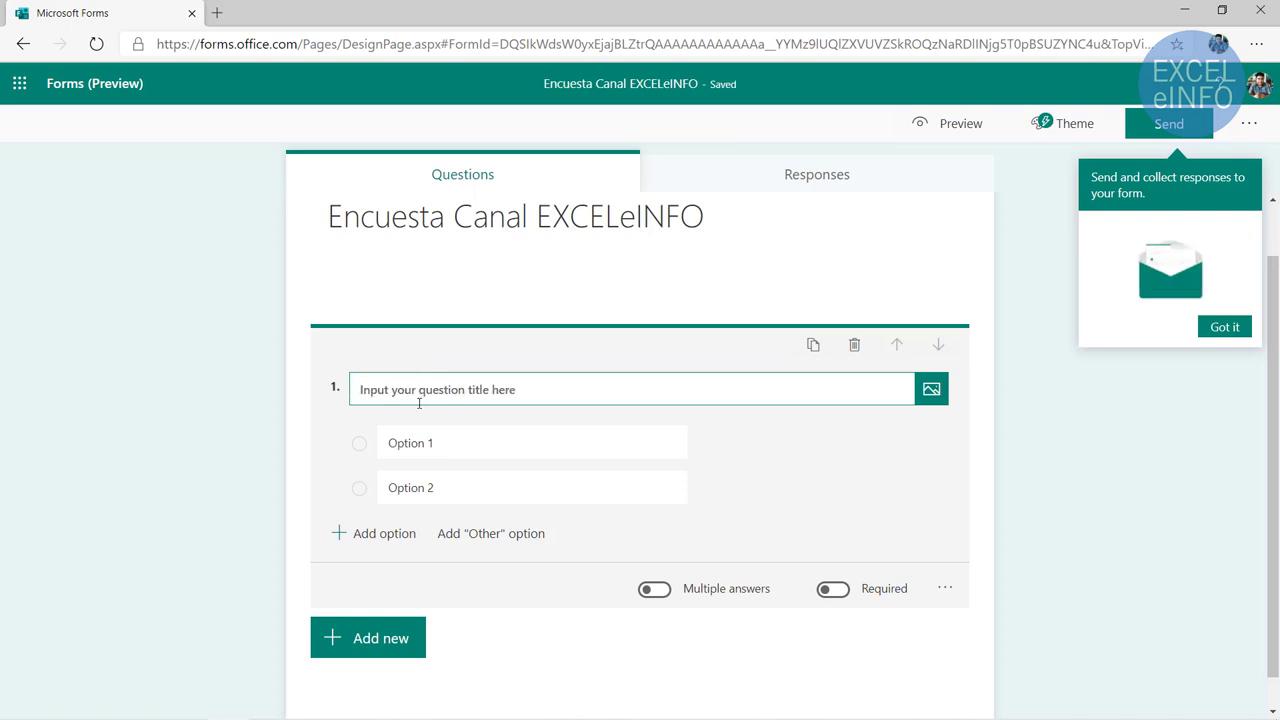
Title question 1 'Eres suscriptor del canal?' with options 'Sí' and 'NO'
type("Eres suscriptor del canal?")
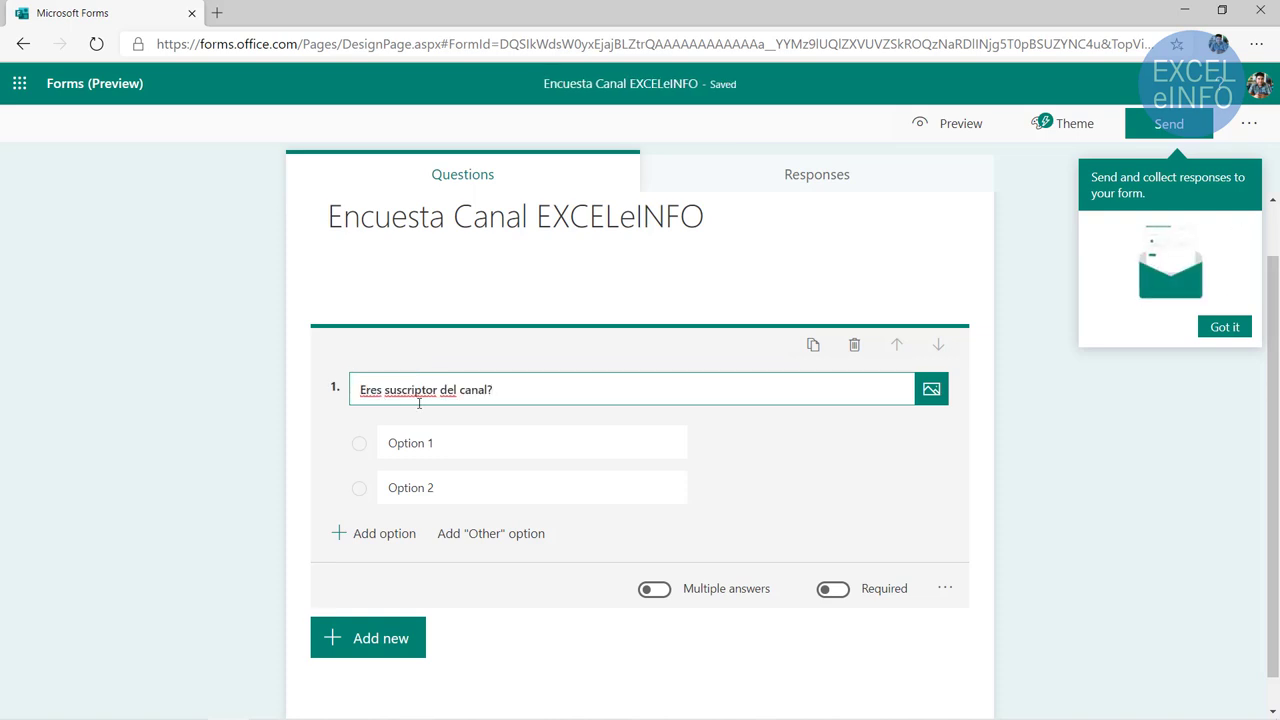
left_click(466, 443)
type("Sí")
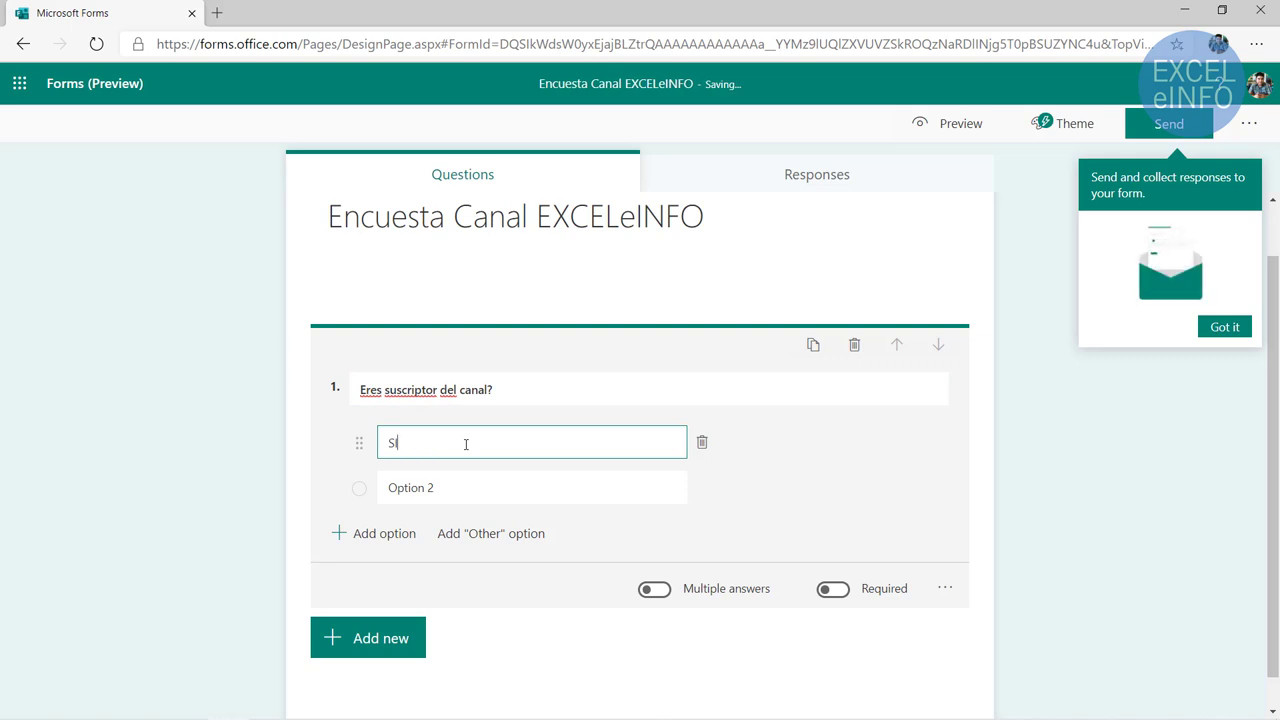
left_click(452, 487)
type("no")
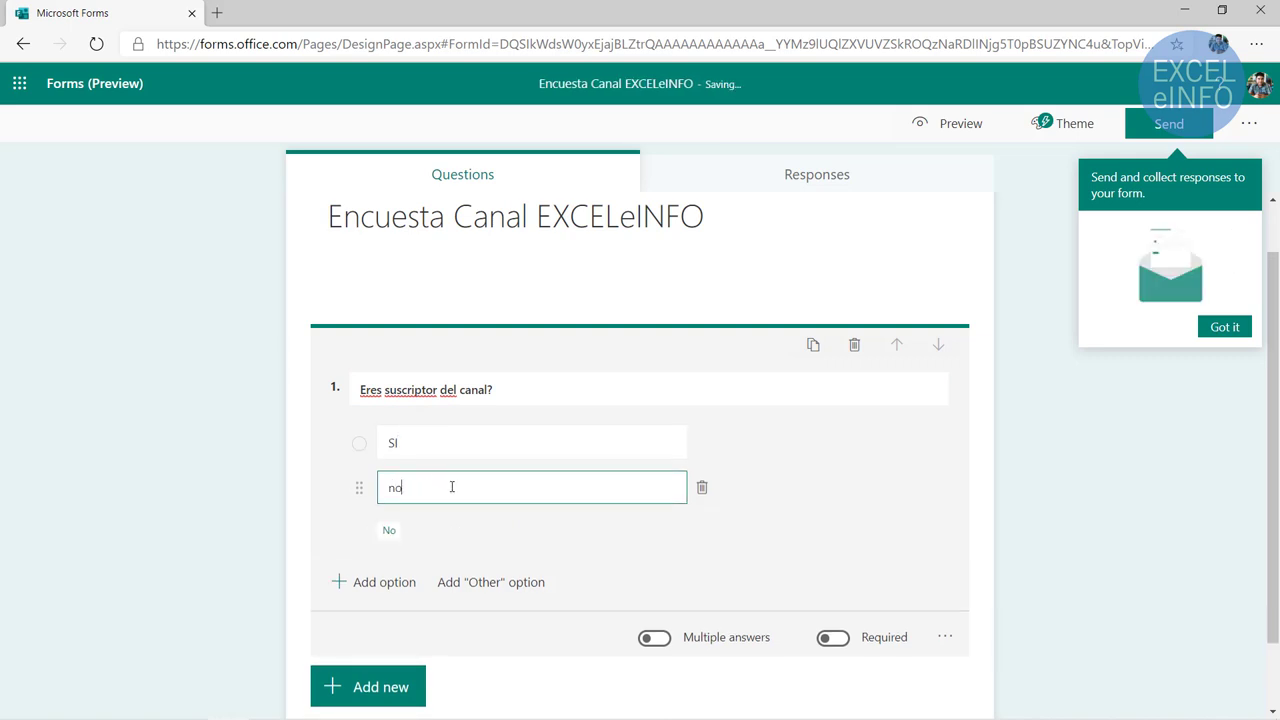
key("BackSpace")
key("BackSpace")
type("NO")
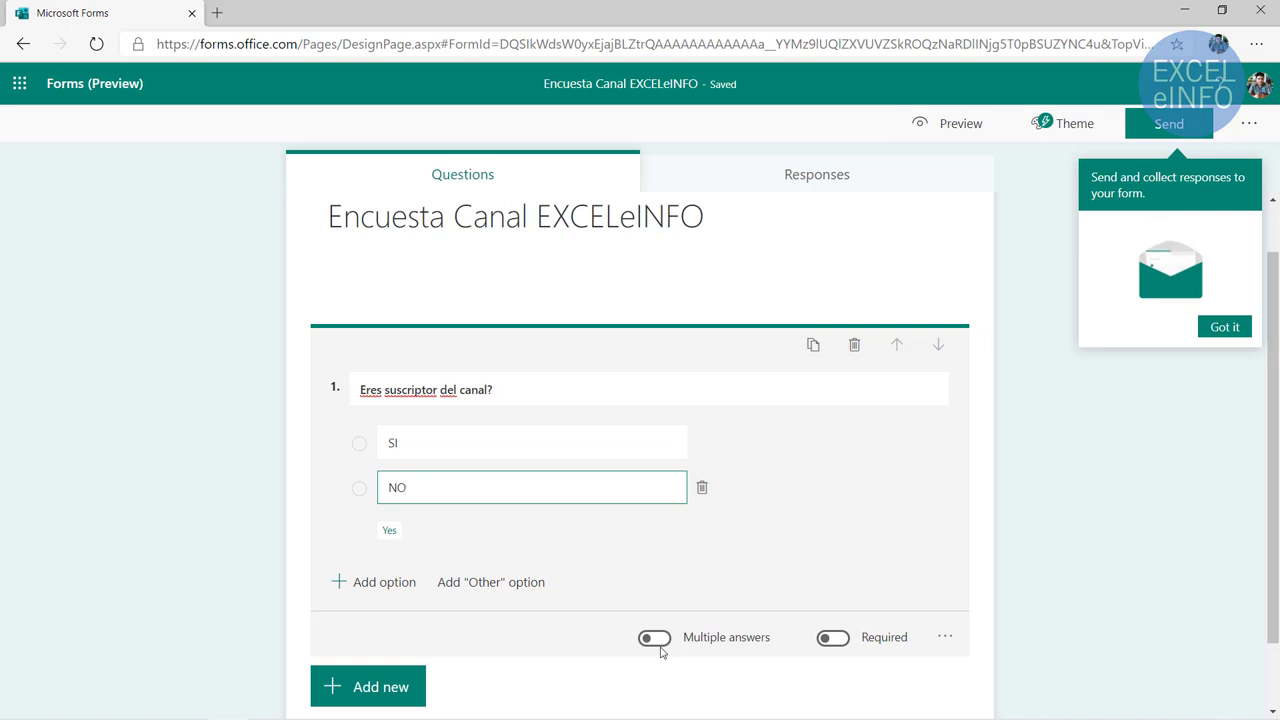
Keep question 1 single-answer and make it required
left_click(660, 640)
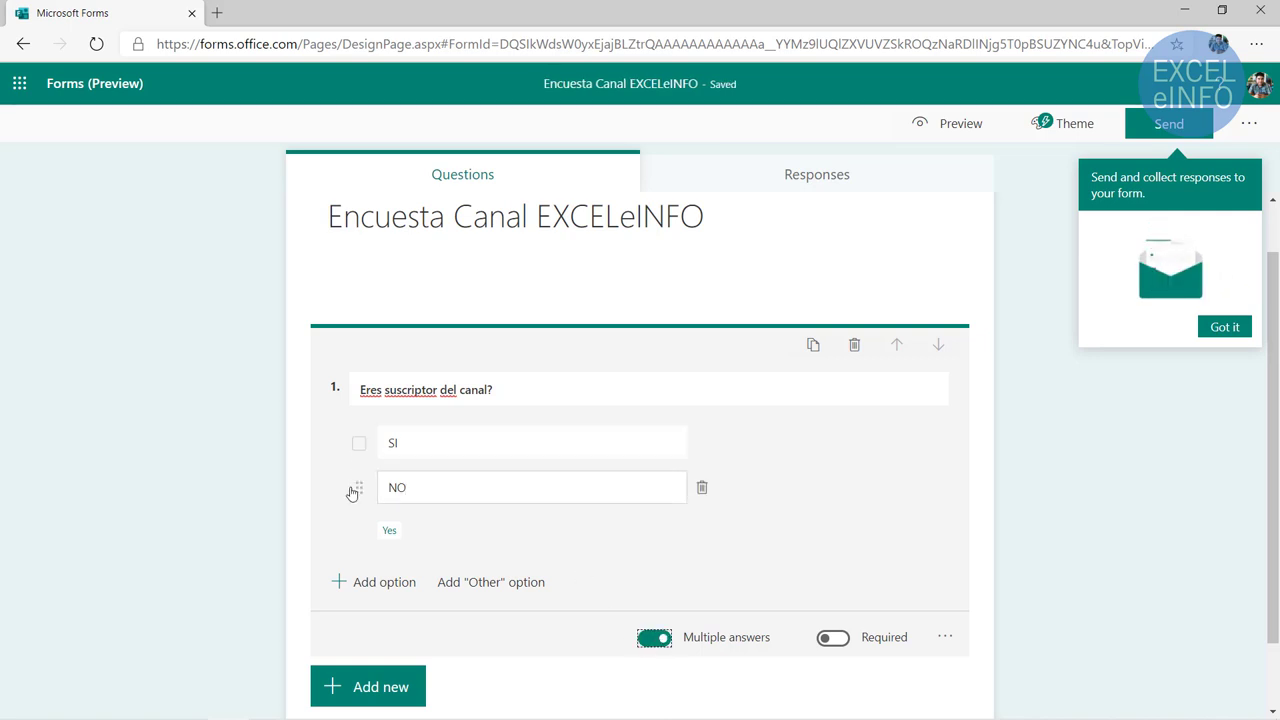
left_click(682, 487)
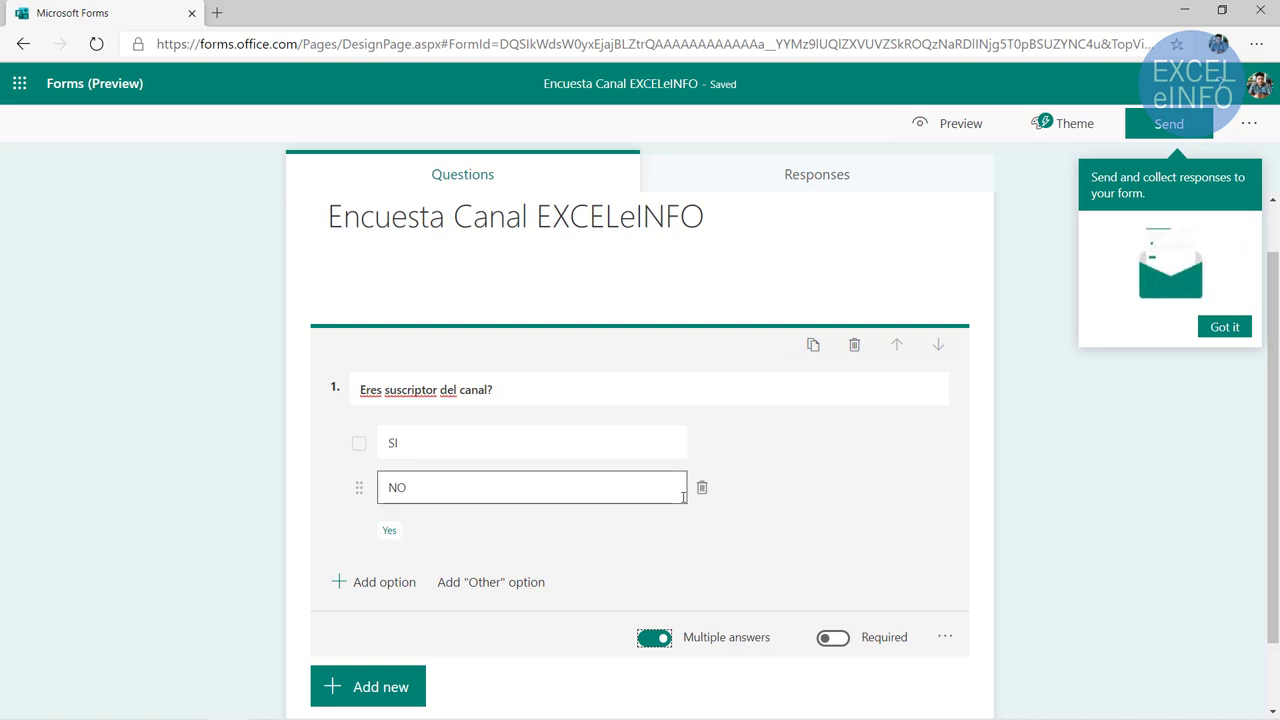
left_click(817, 440)
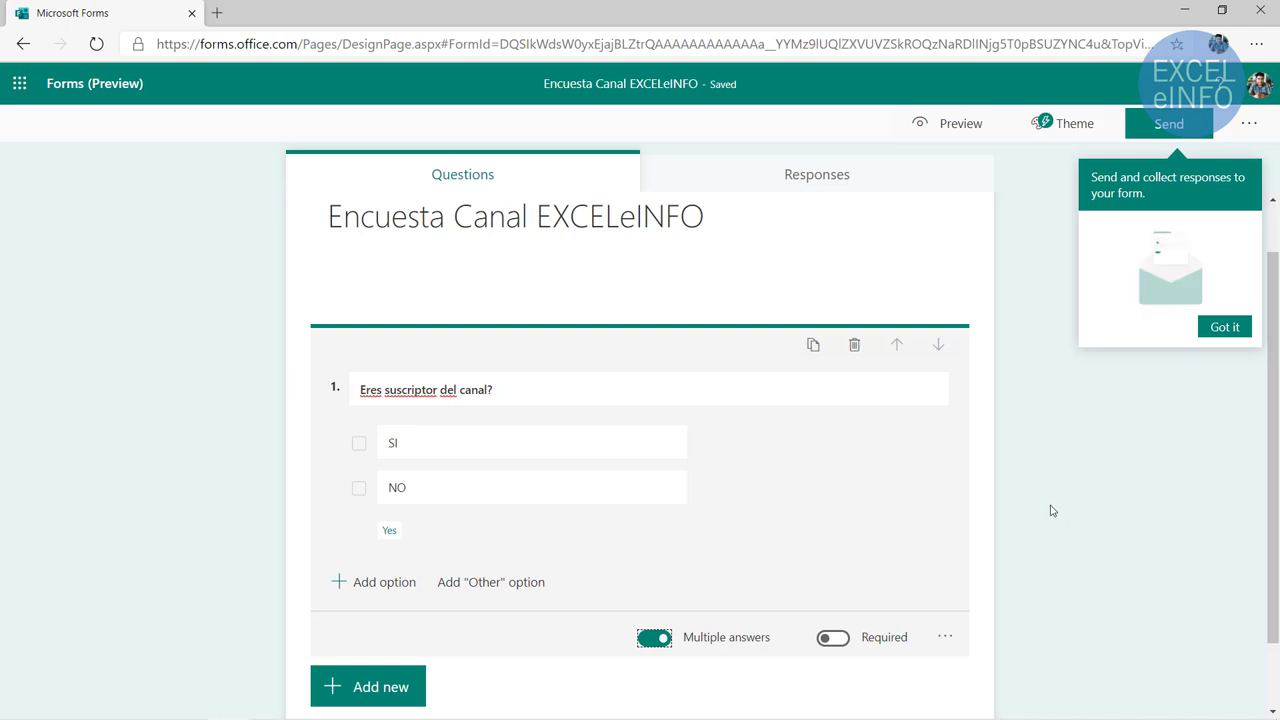
left_click(655, 638)
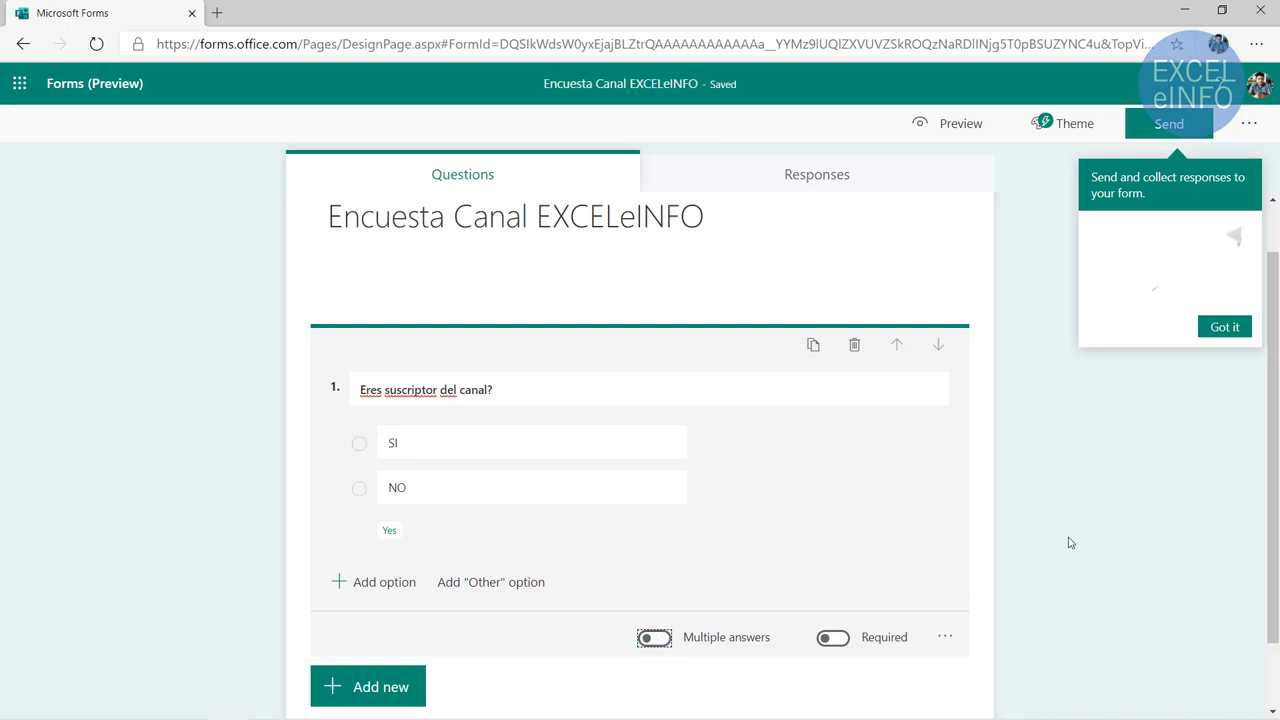
left_click(838, 642)
scroll(842, 646, "down", 2)
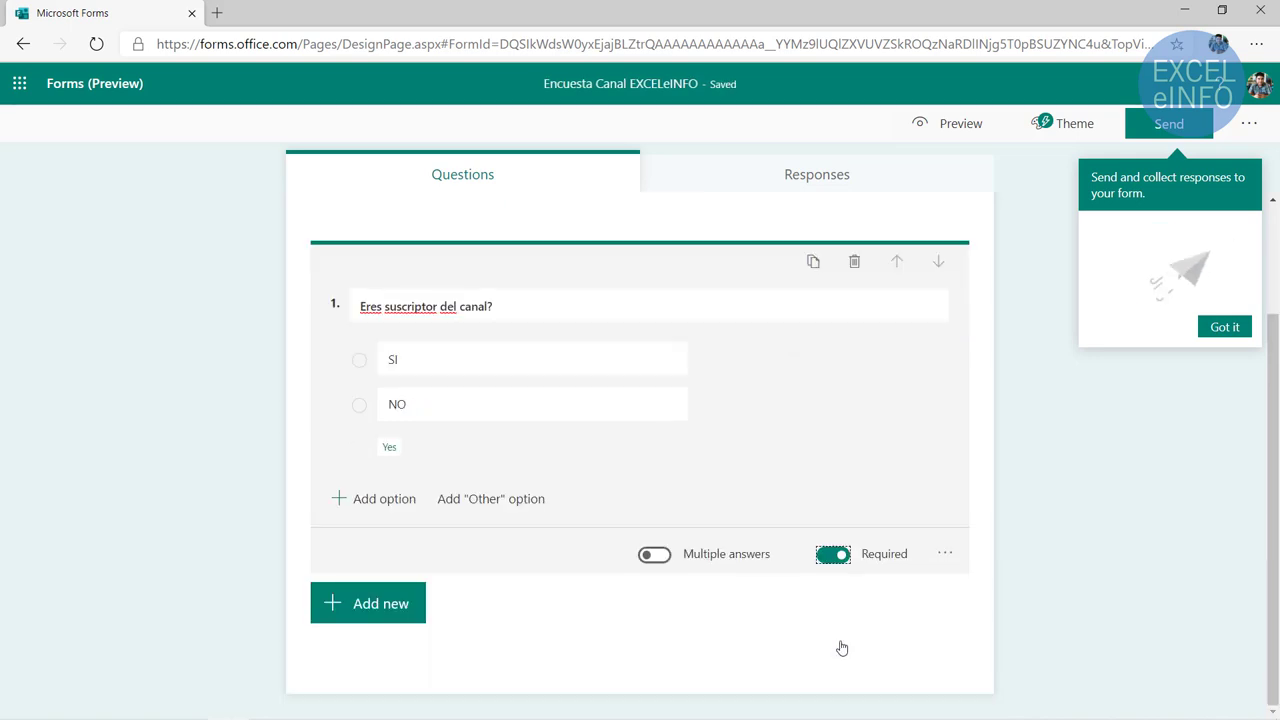
Add text question 2 titled 'Cuál es tu nombre?'
left_click(378, 604)
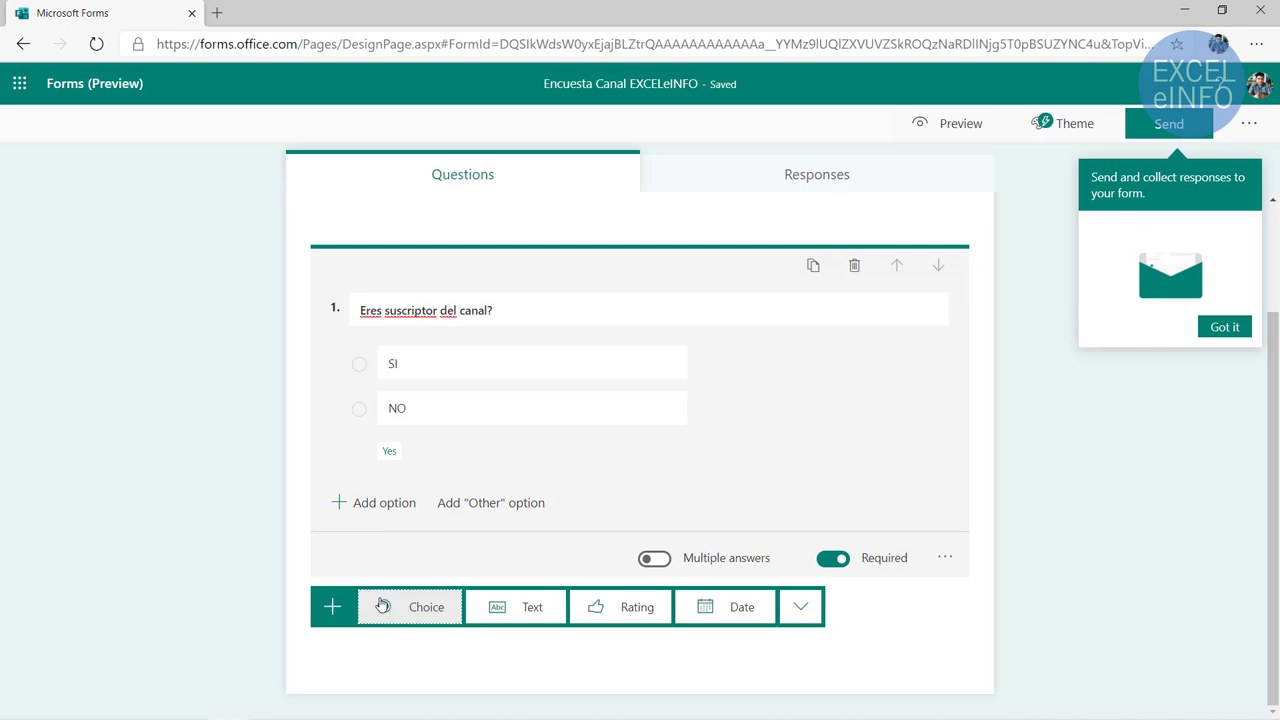
left_click(520, 610)
key("BackSpace")
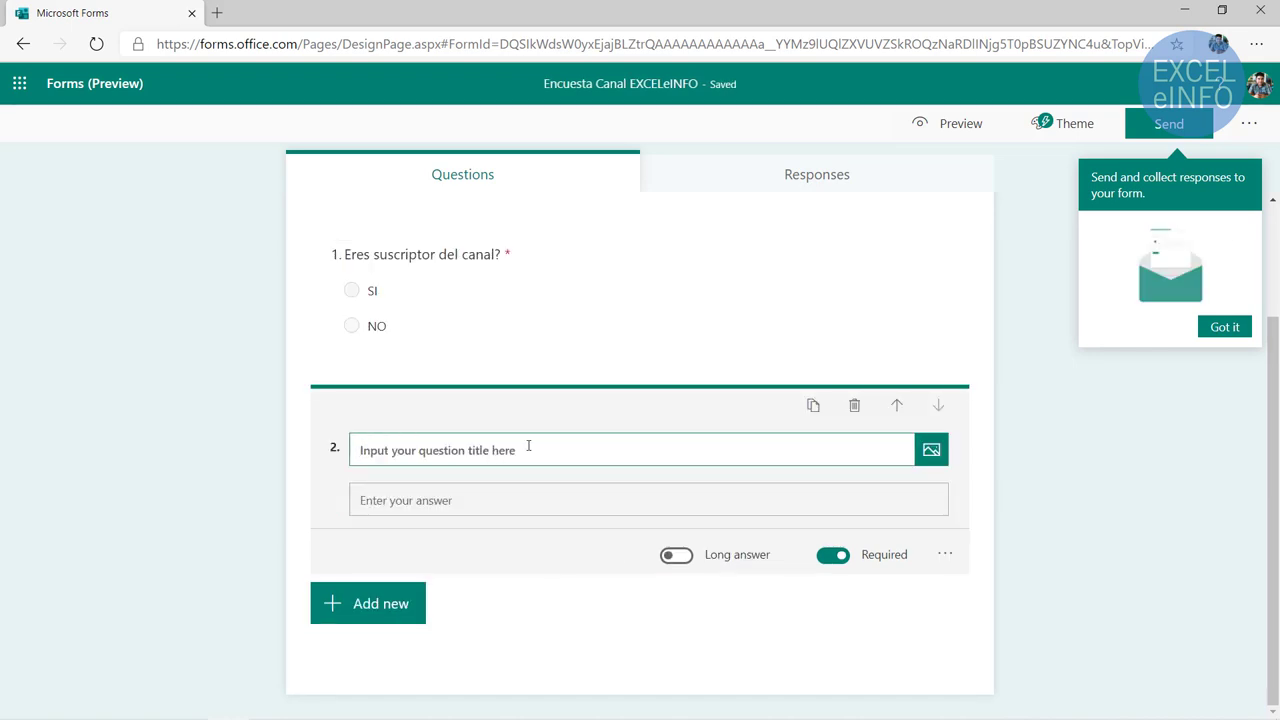
type("Cuál es tu nombre?")
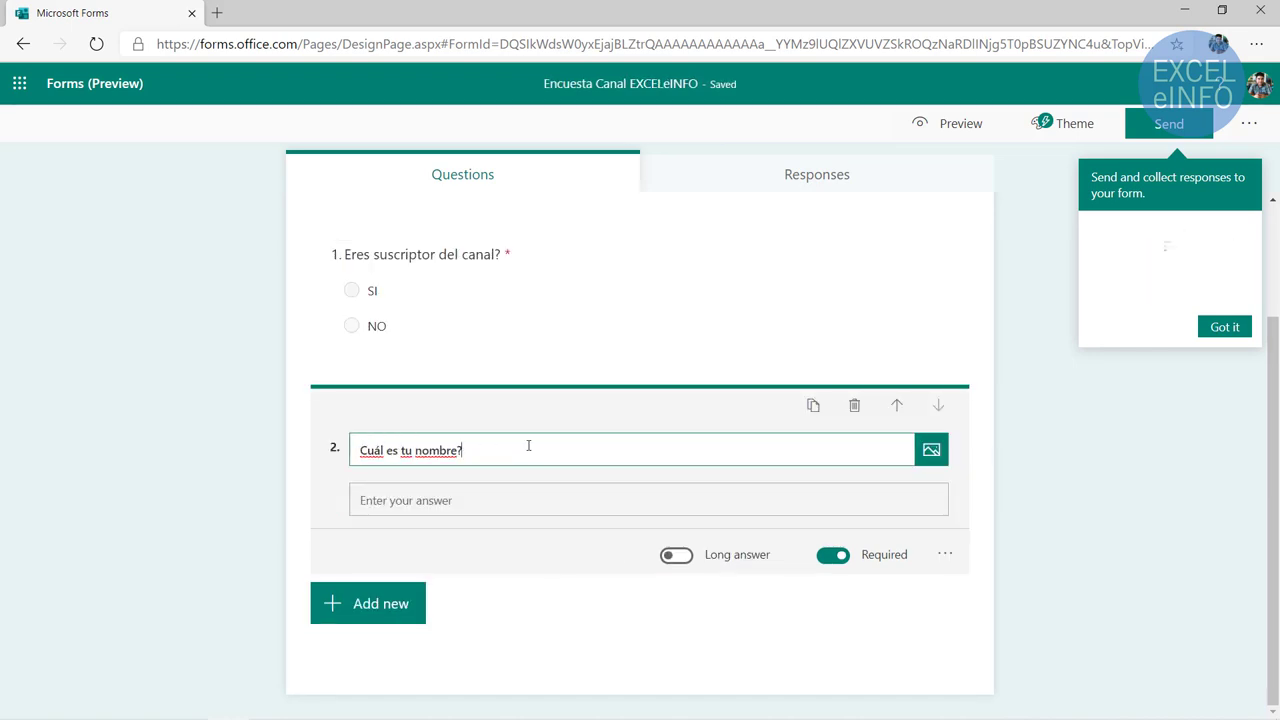
triple_click(534, 446)
Look over the answer restriction types for question 2, then remove the restriction
left_click(946, 556)
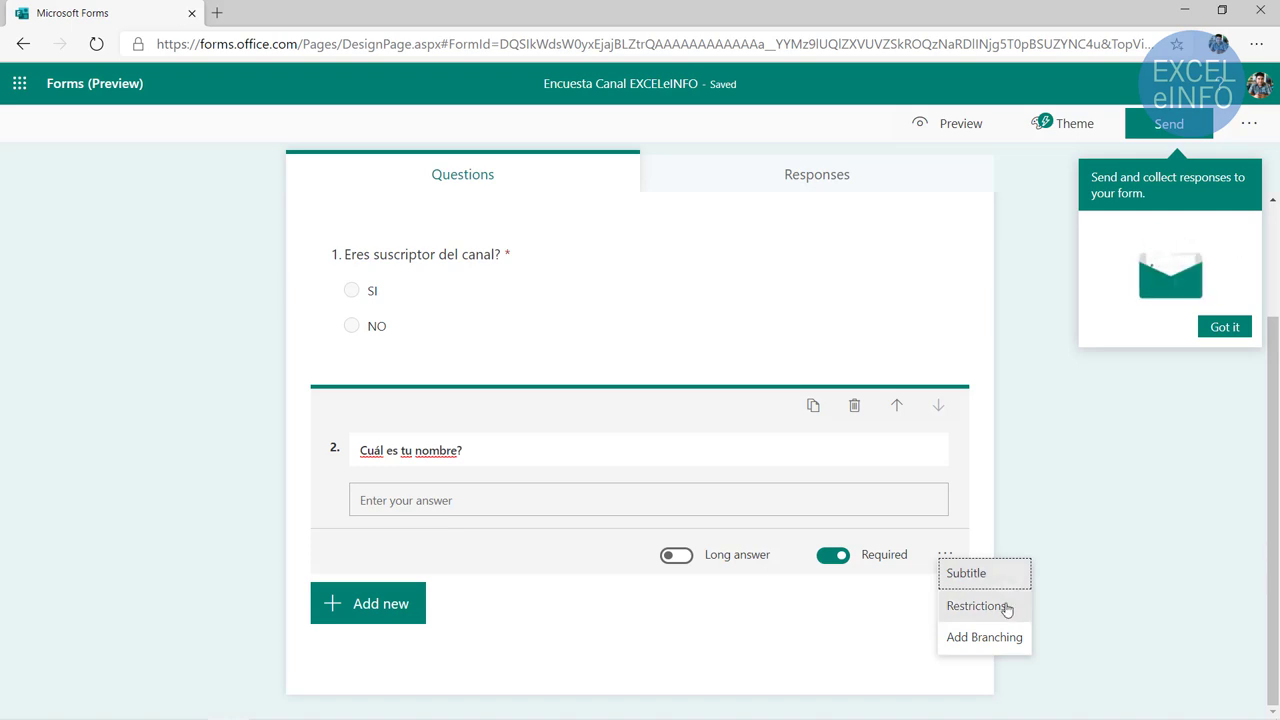
left_click(976, 606)
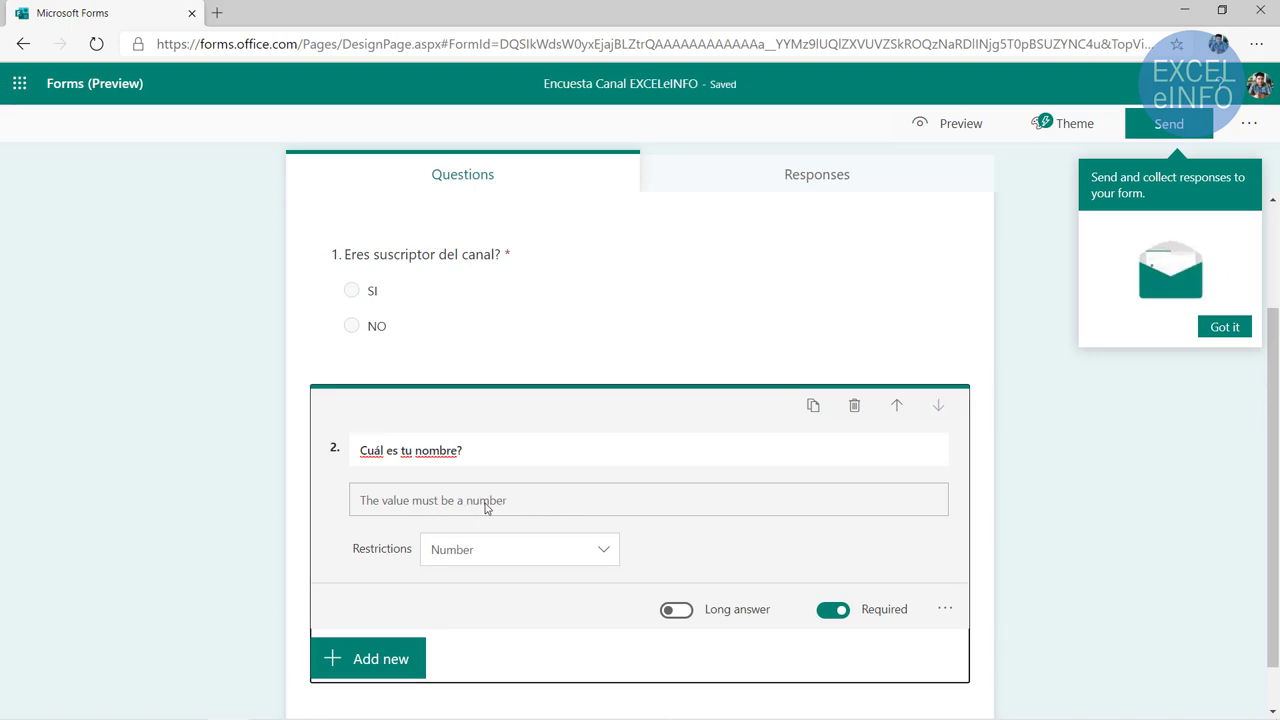
left_click(605, 555)
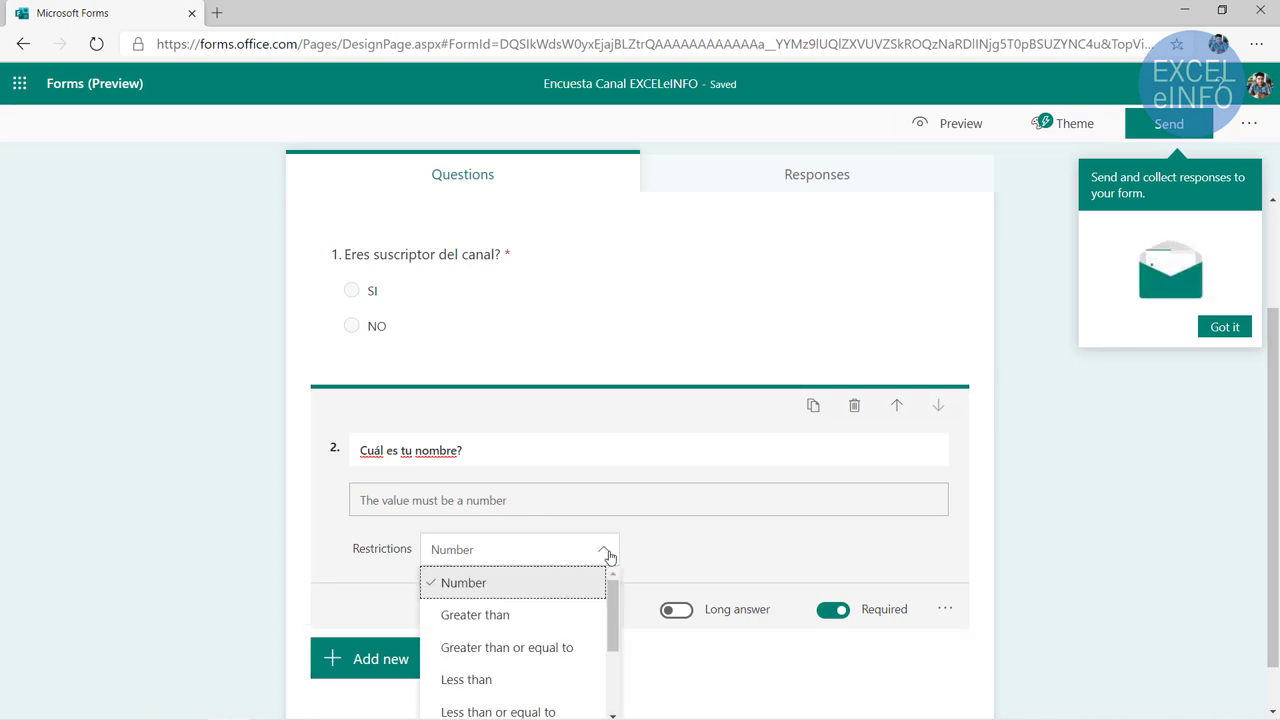
scroll(654, 557, "down", 1)
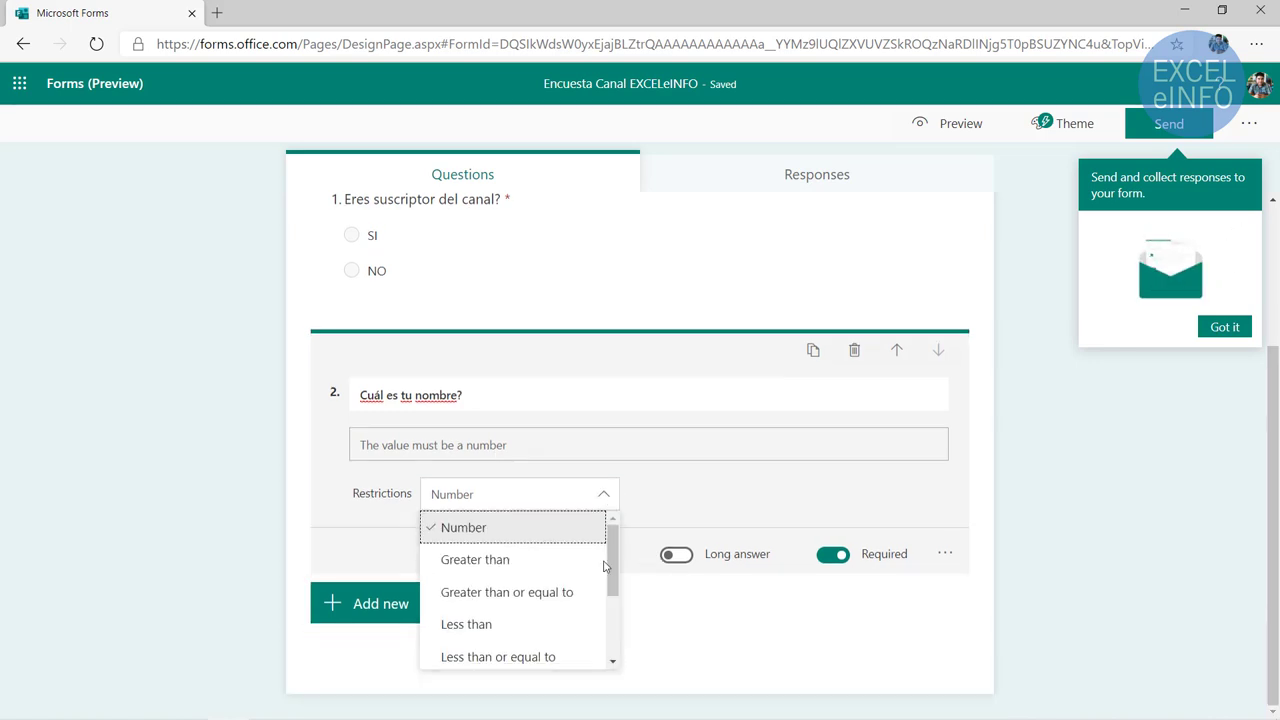
scroll(541, 580, "down", 1)
scroll(541, 580, "down", 1)
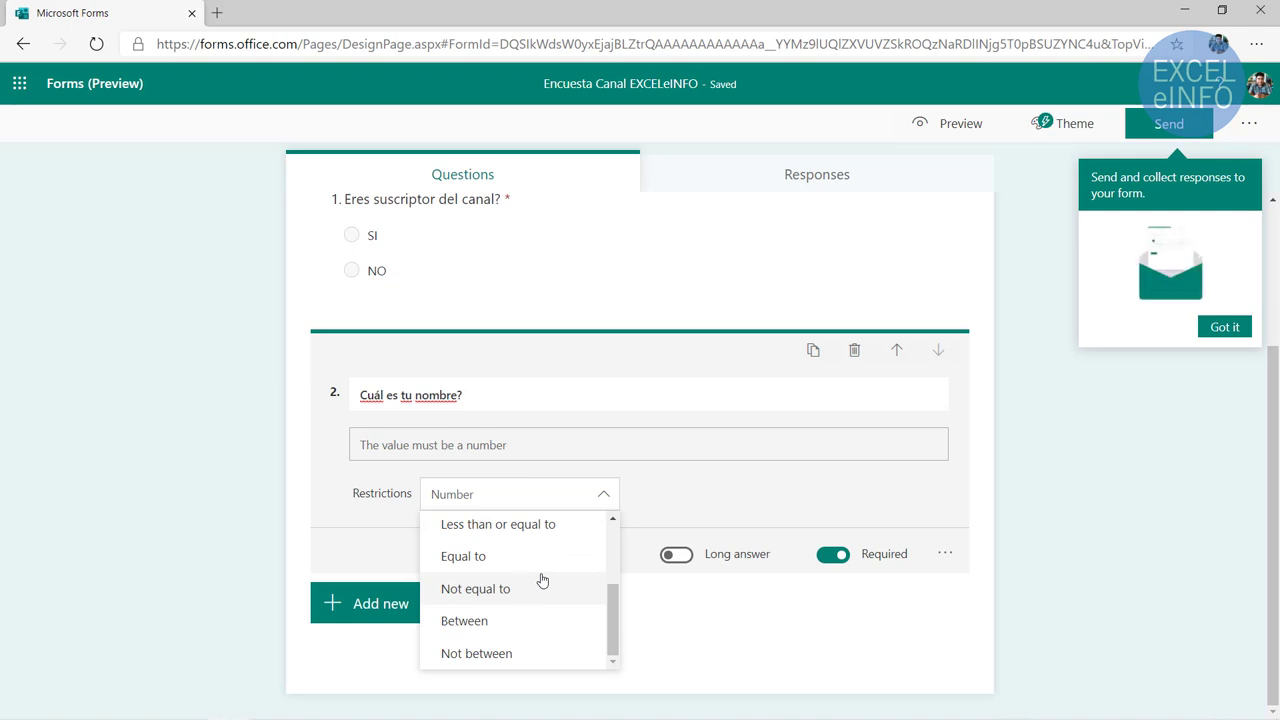
scroll(541, 580, "up", 2)
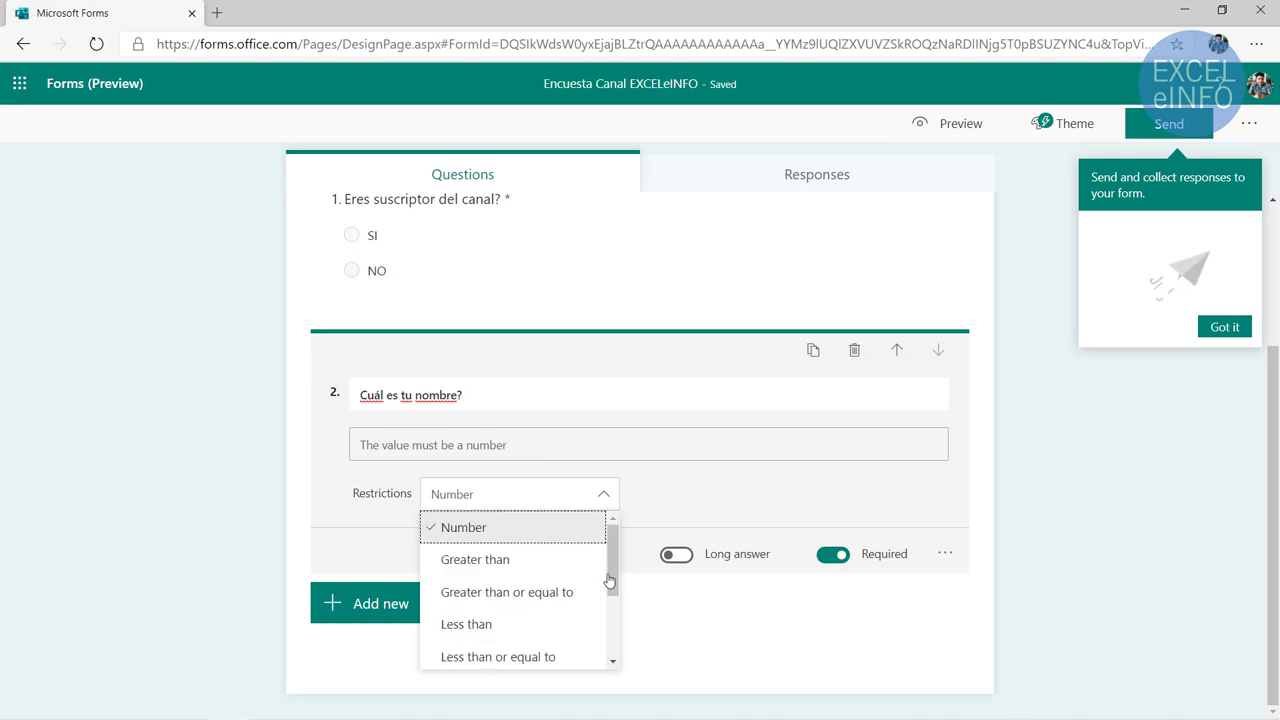
left_click(945, 553)
left_click(945, 553)
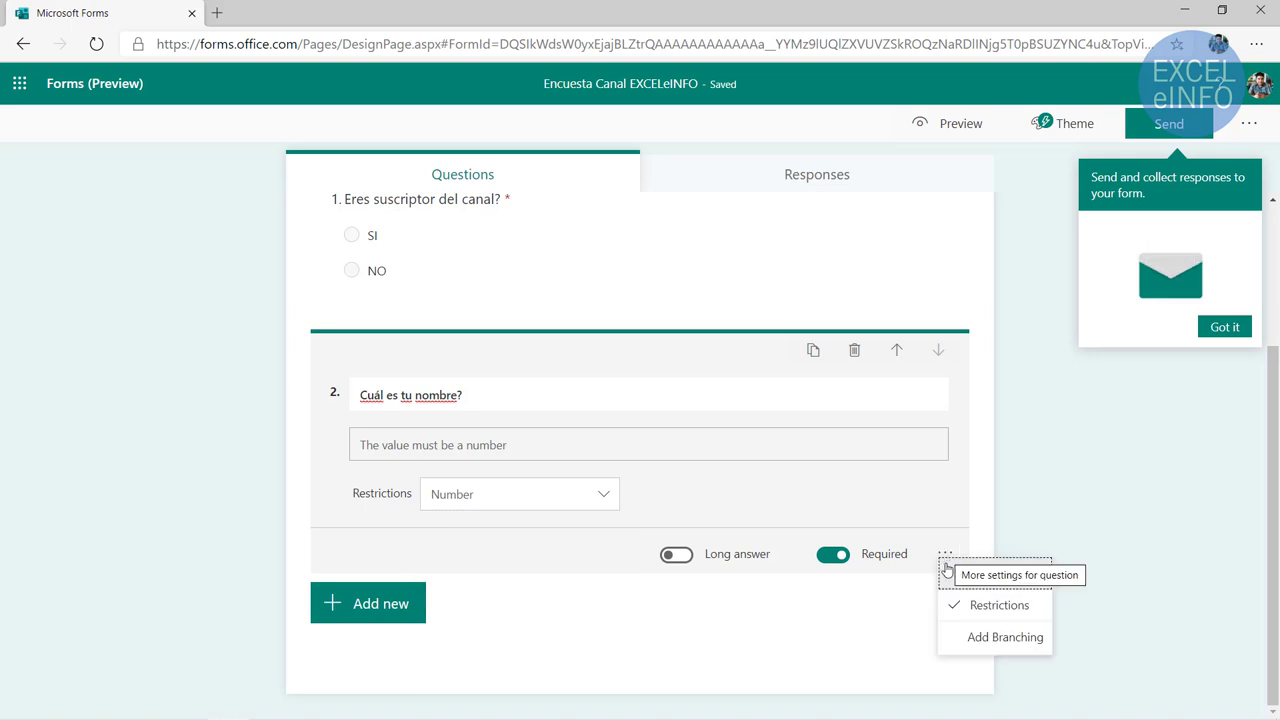
left_click(988, 605)
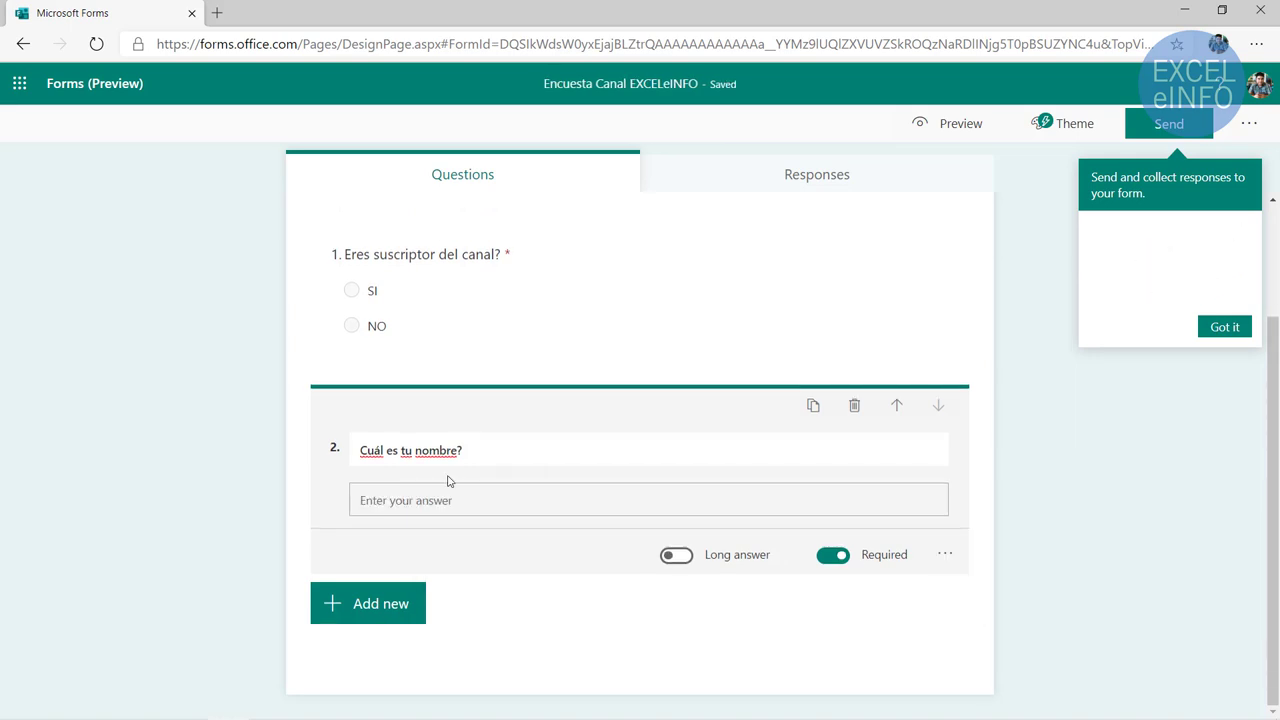
left_click(412, 606)
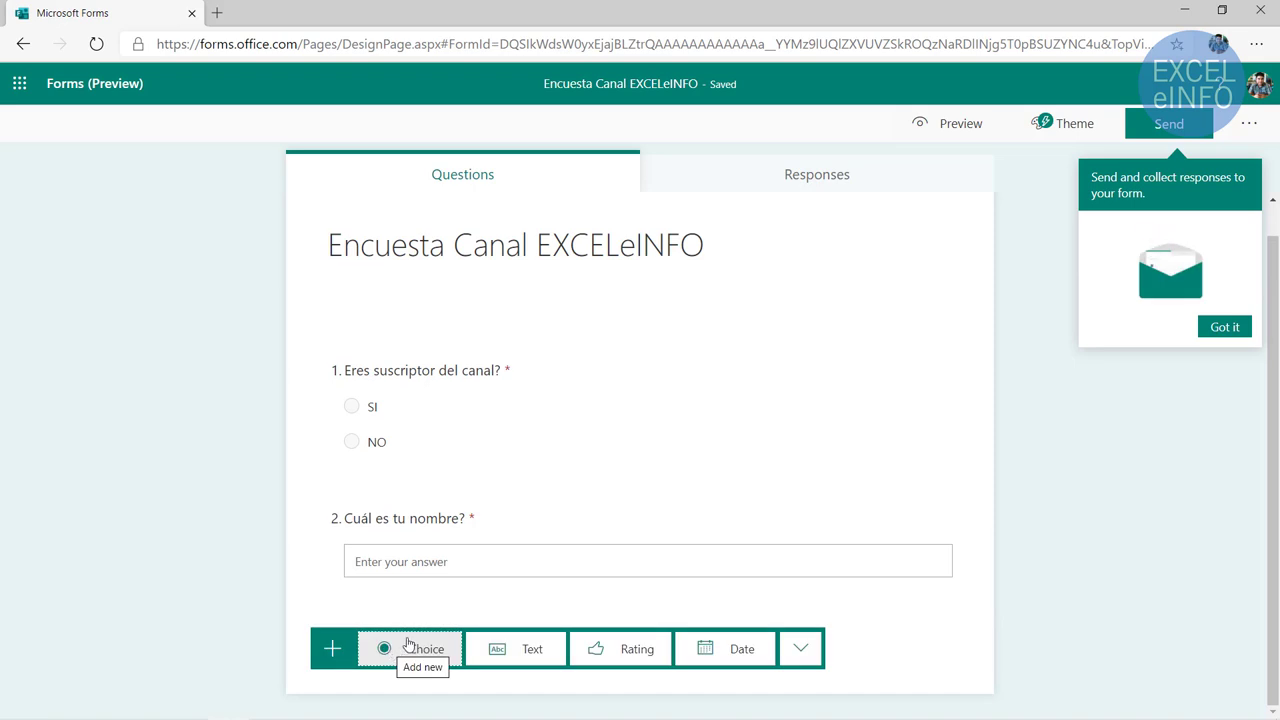
Add a star rating question 'Cómo calificas el contenido del canal?' with 10 levels
left_click(625, 650)
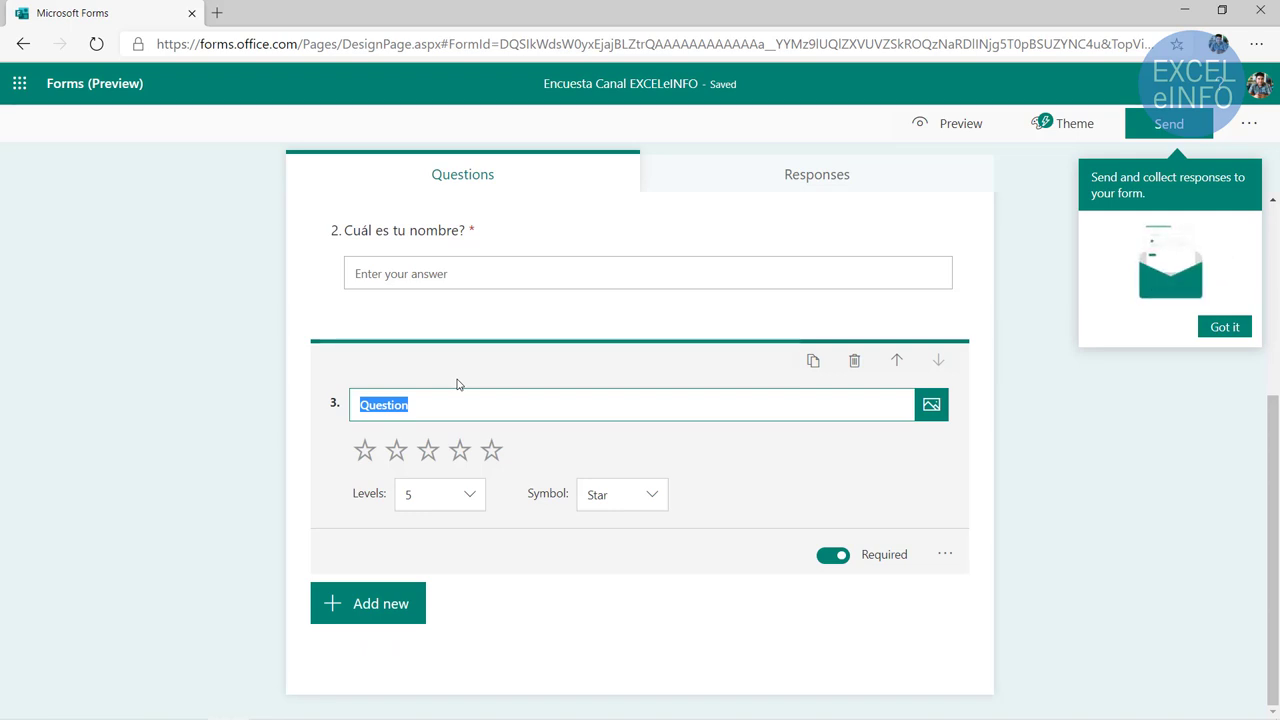
left_click(610, 500)
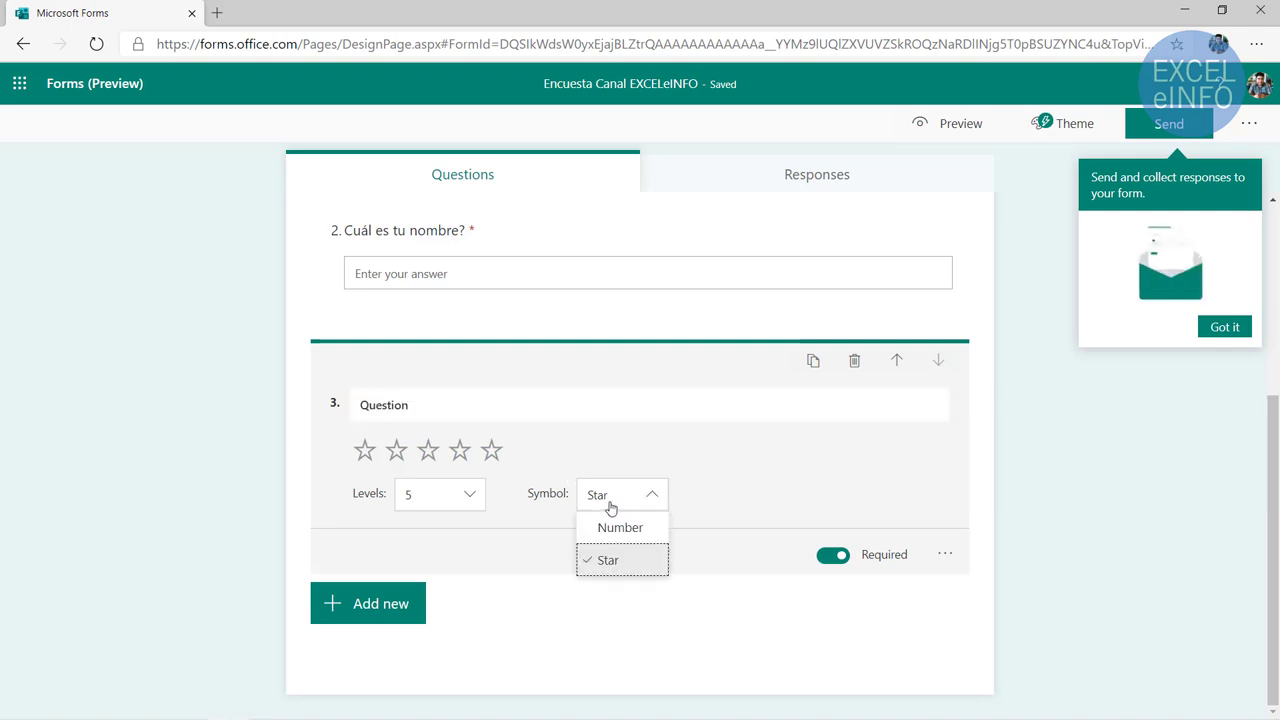
left_click(615, 526)
left_click(622, 514)
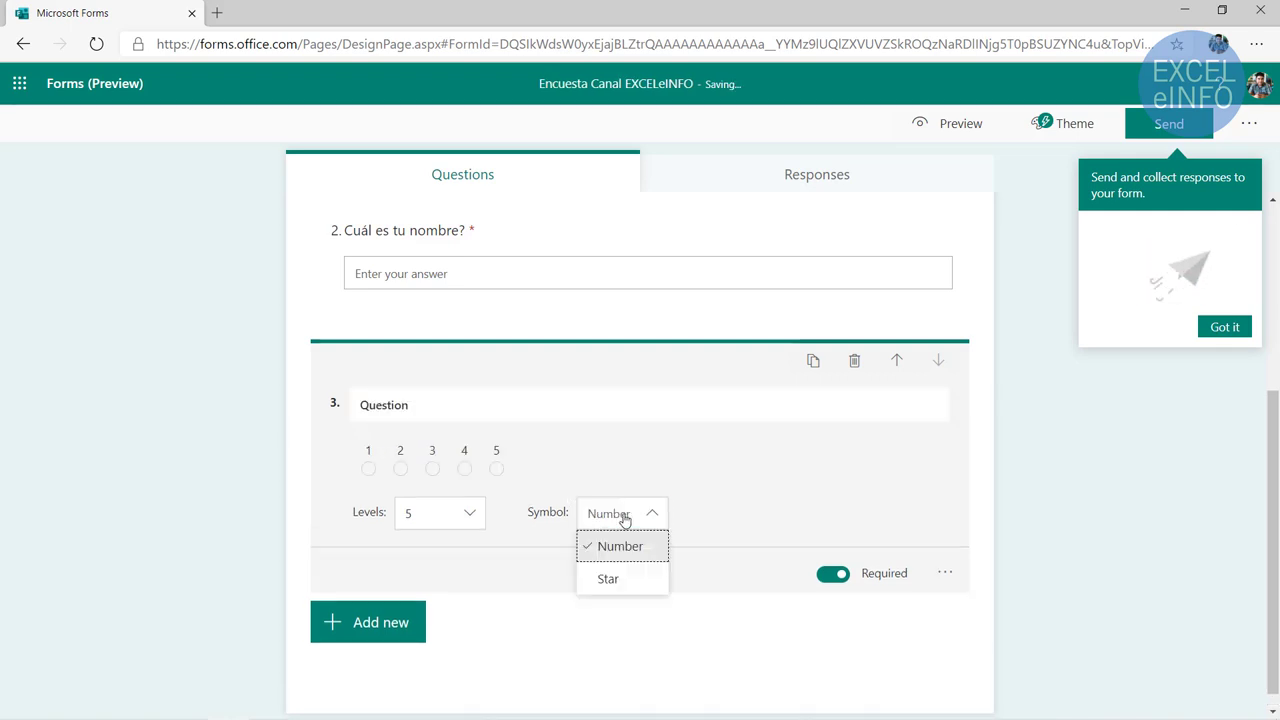
left_click(643, 580)
left_click(449, 400)
type("Cómo calificas el contenido del canal?")
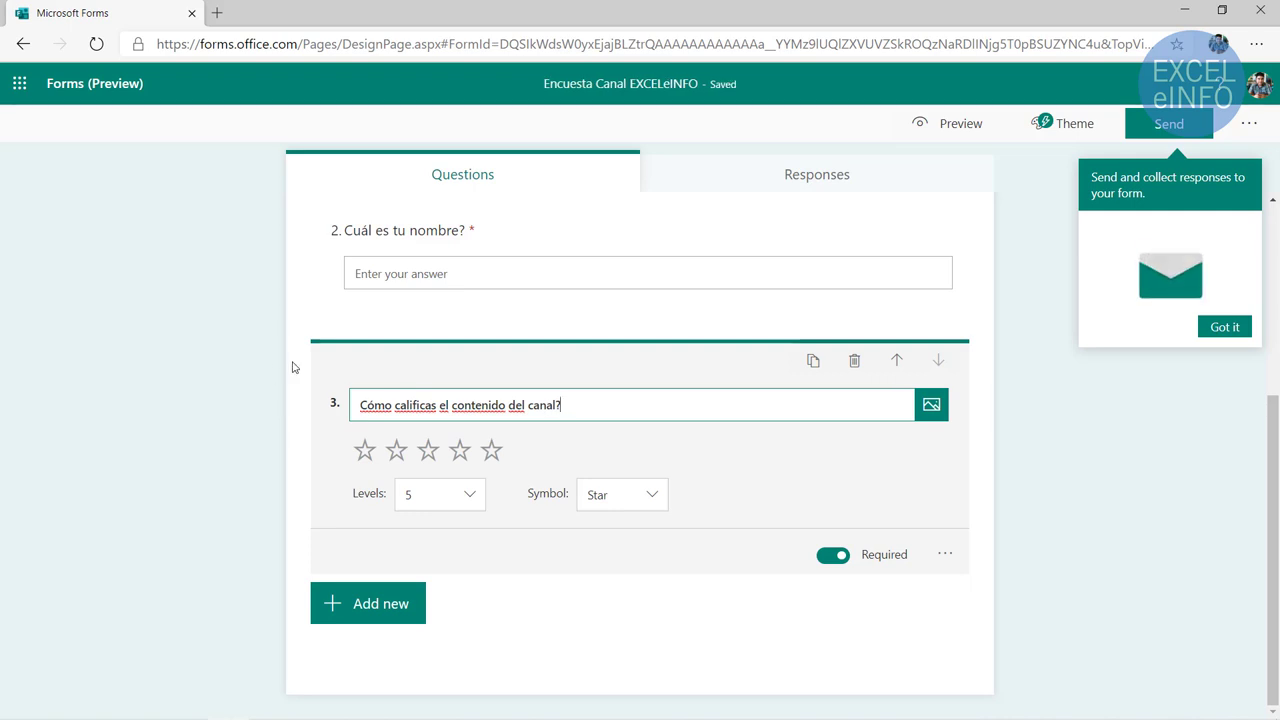
left_click(469, 495)
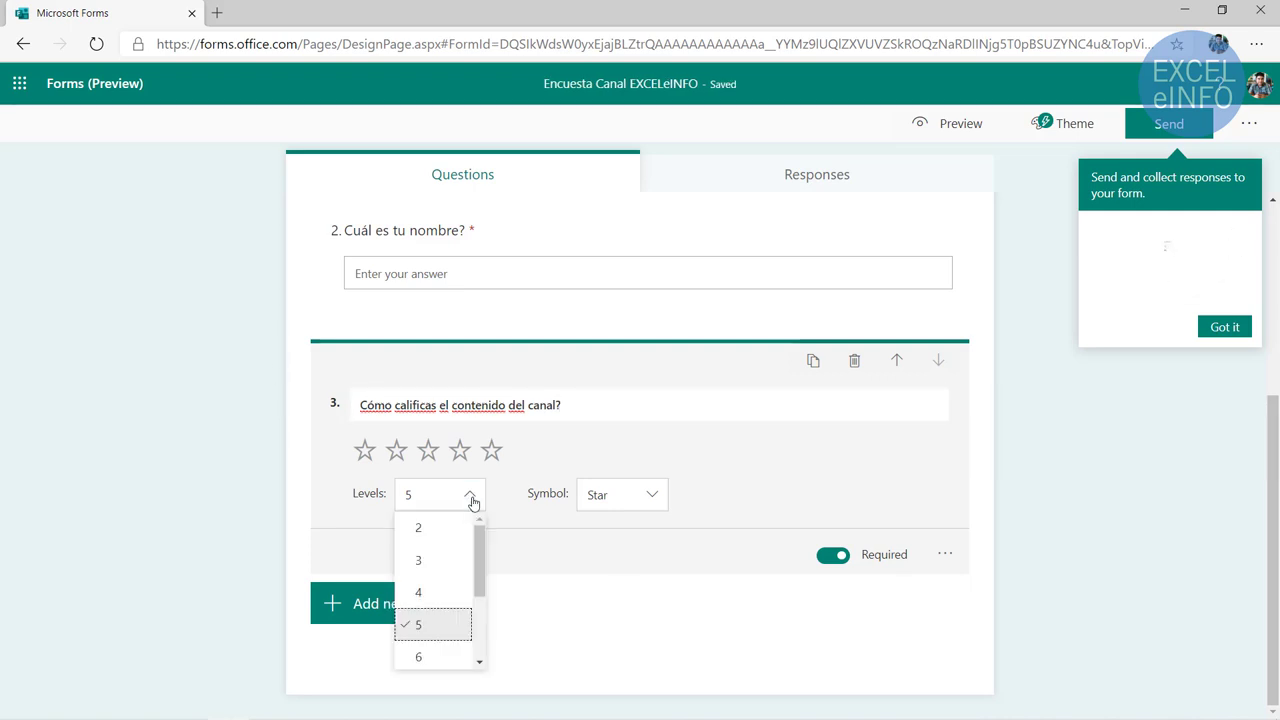
left_click_drag(480, 550, 480, 614)
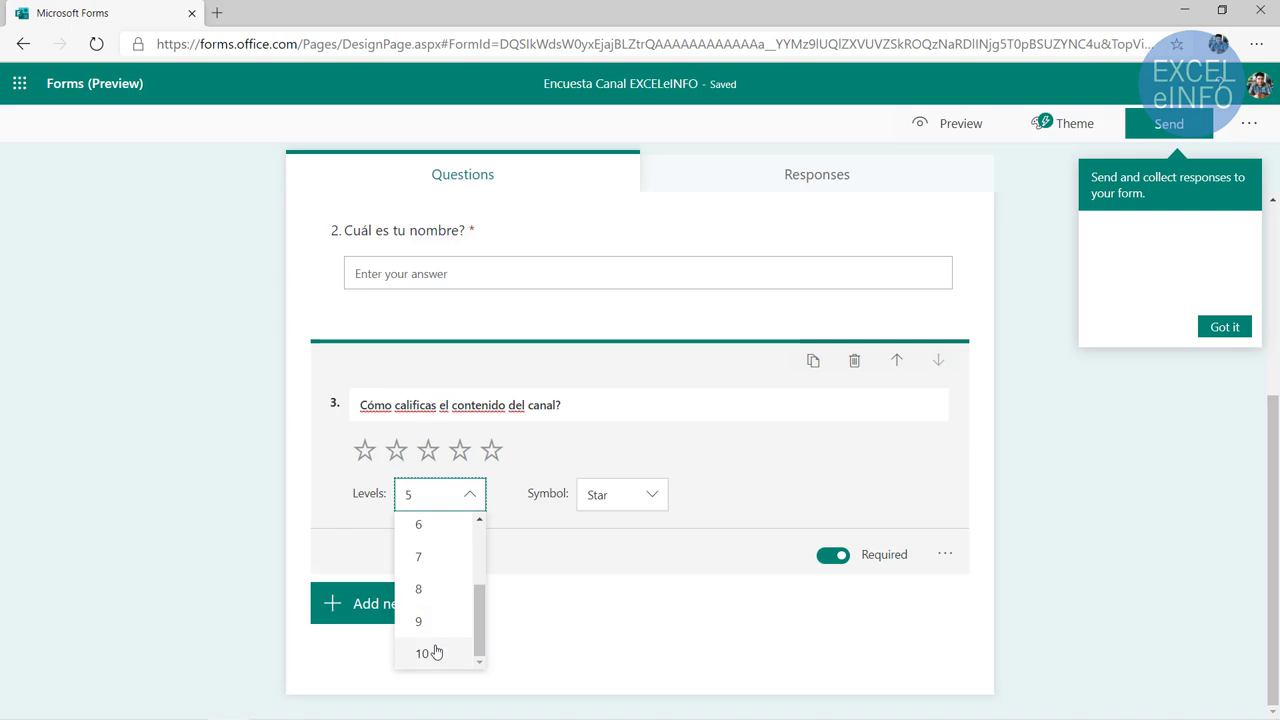
left_click(436, 652)
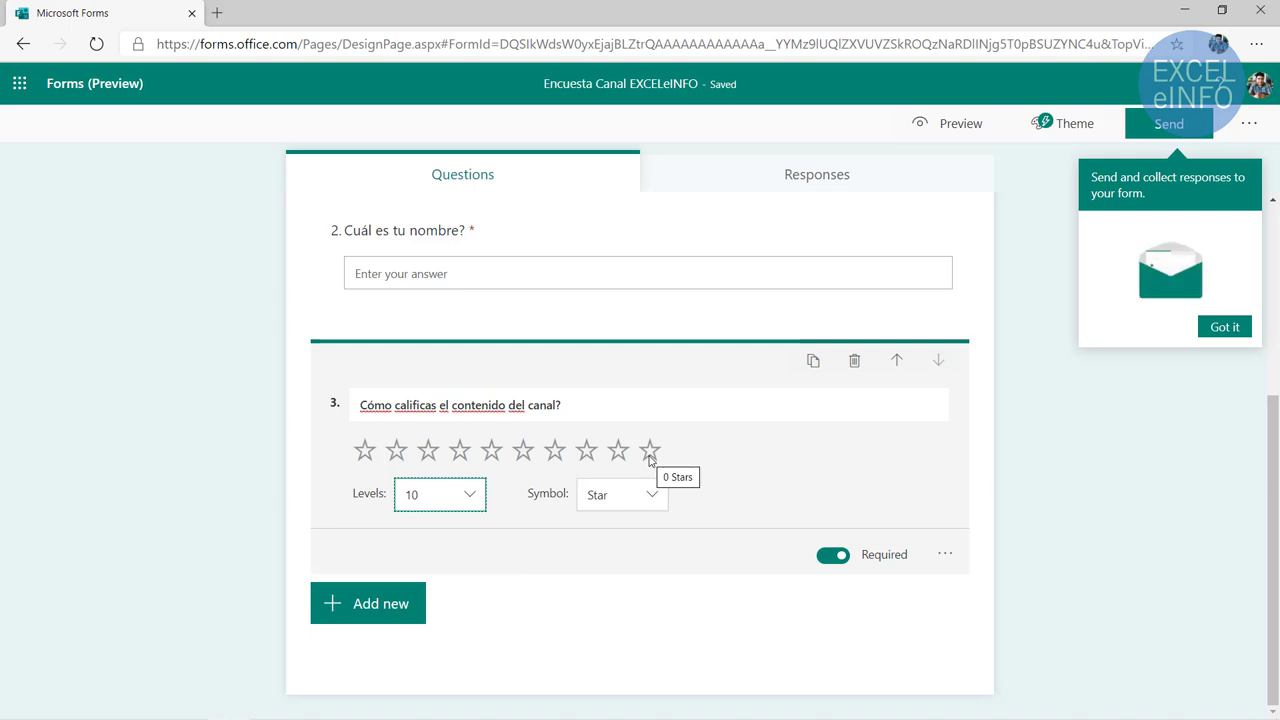
Add a date question 'Cuál es tu fecha de nacimiento?' and make it not required
left_click(390, 605)
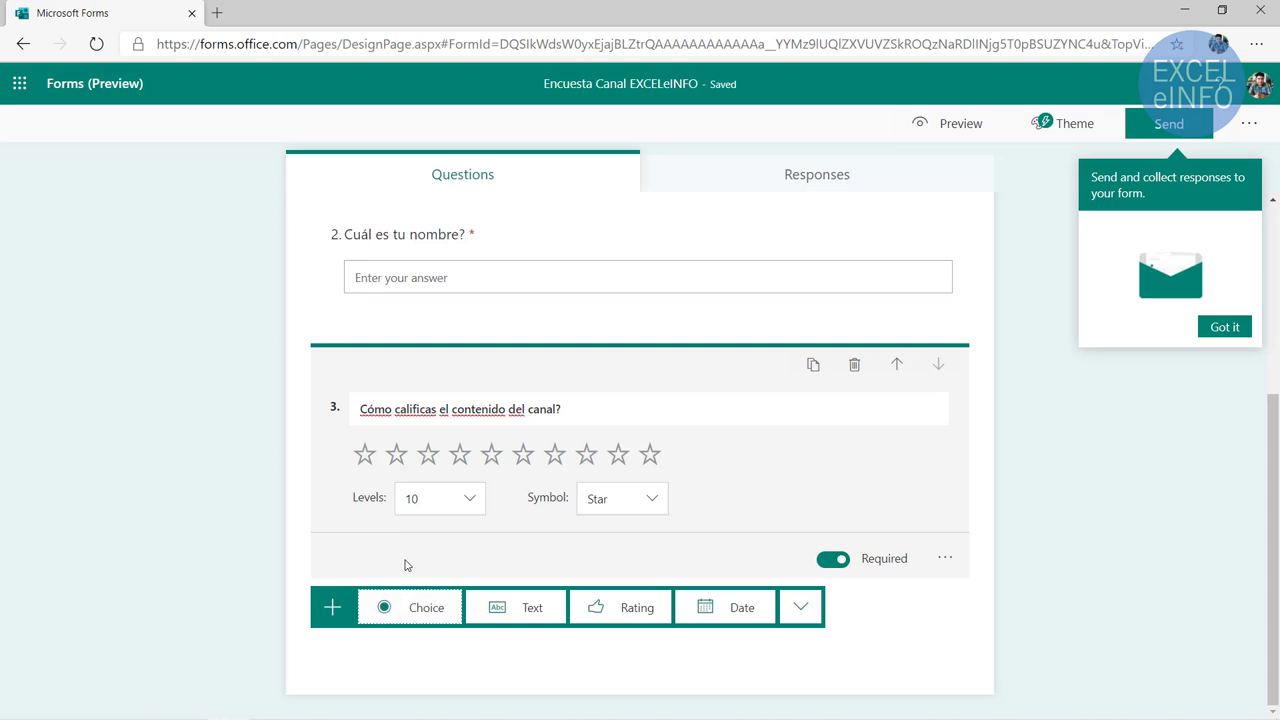
left_click(725, 612)
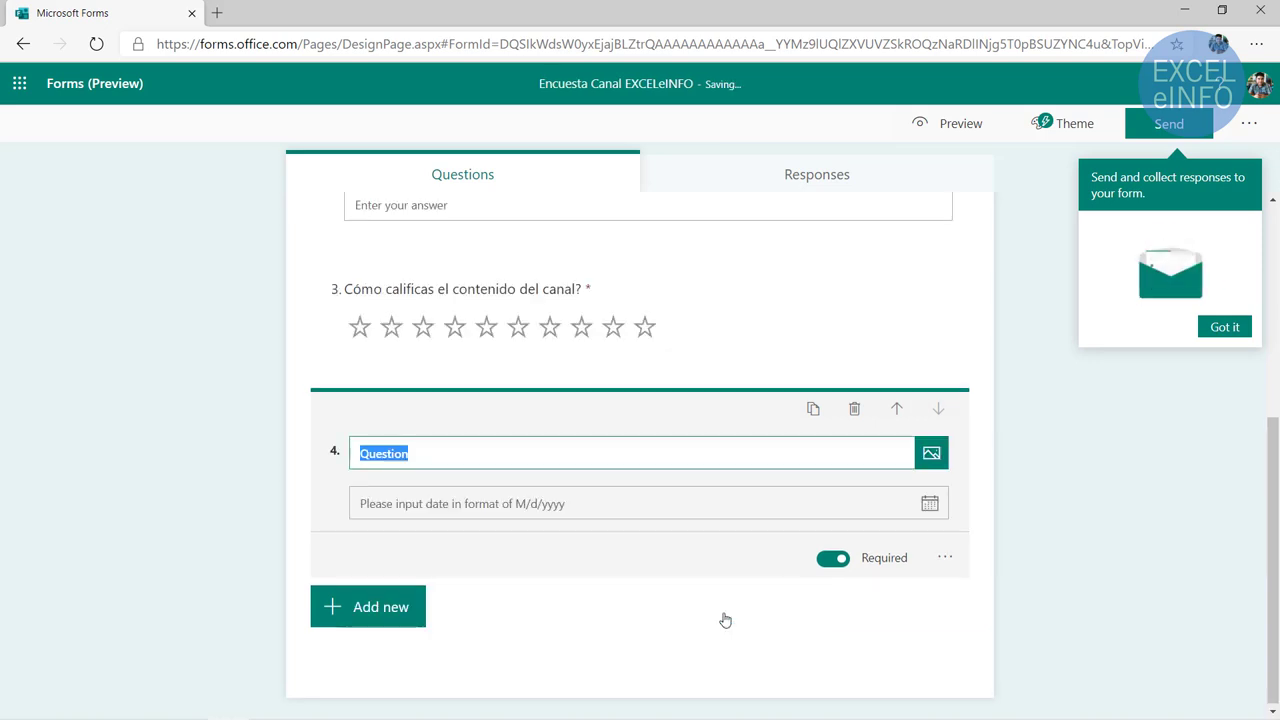
type("Cuál es tu fecha de nacimiento?")
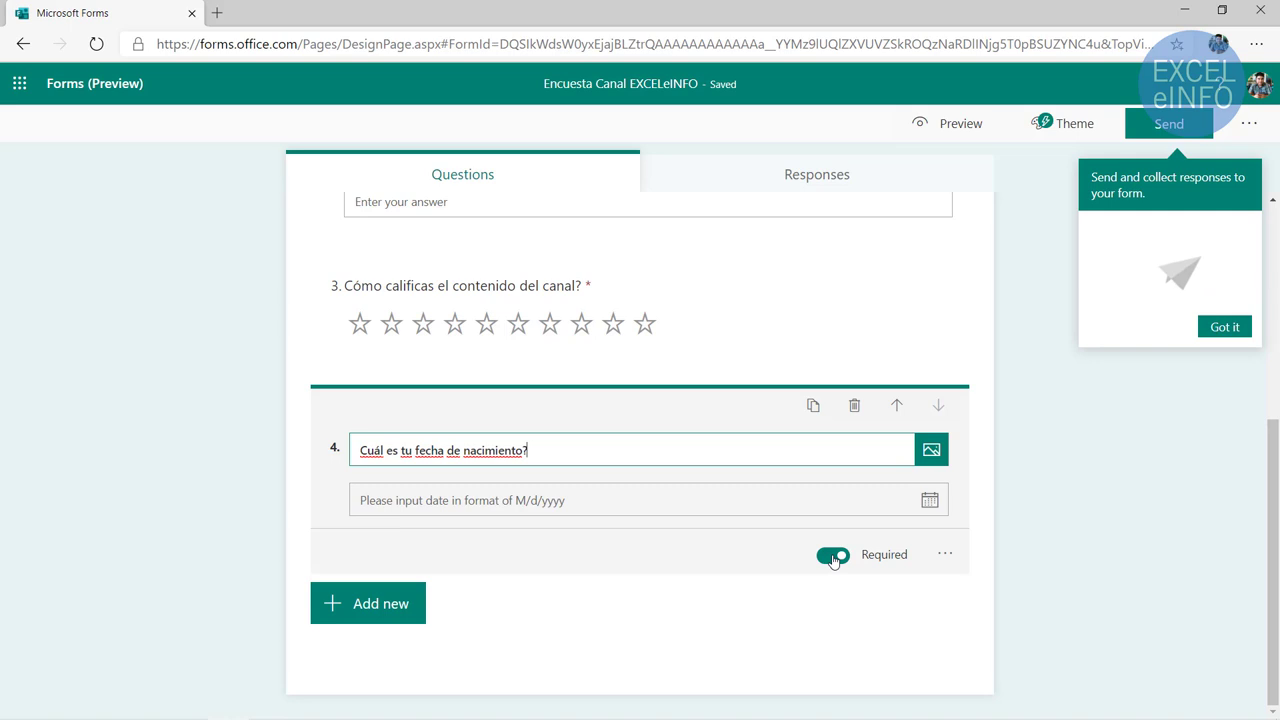
left_click(833, 557)
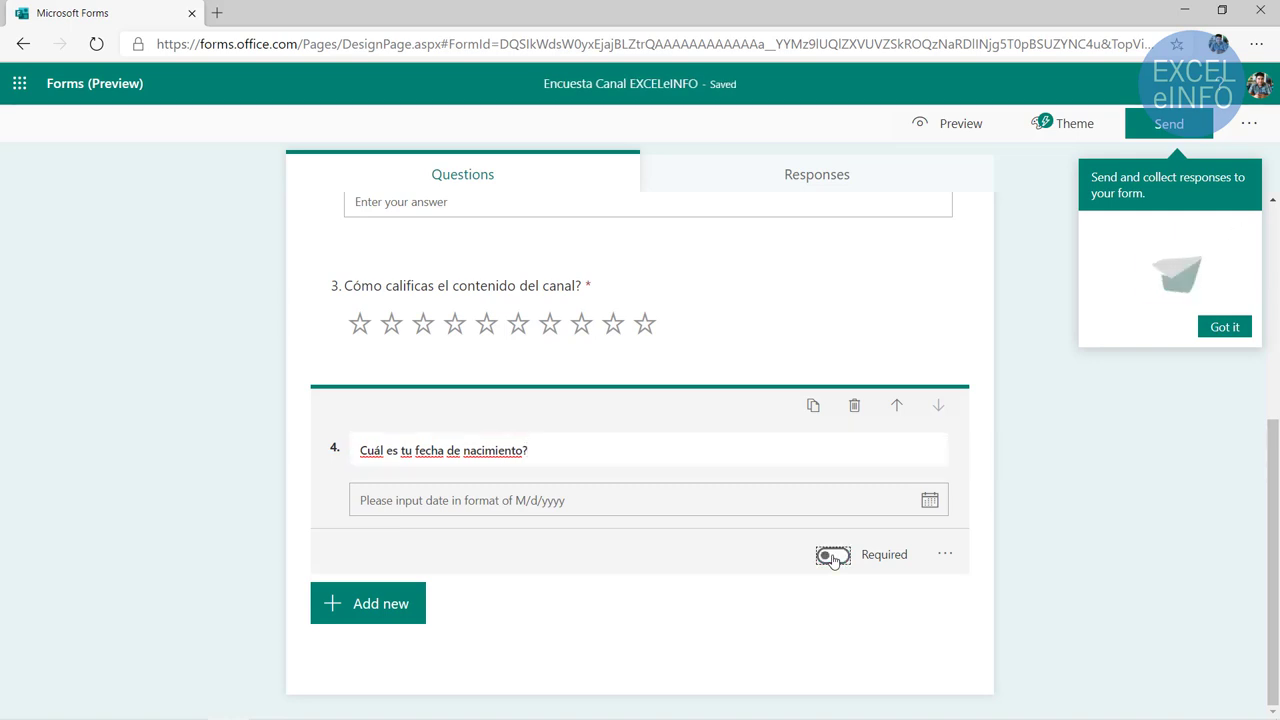
left_click(375, 600)
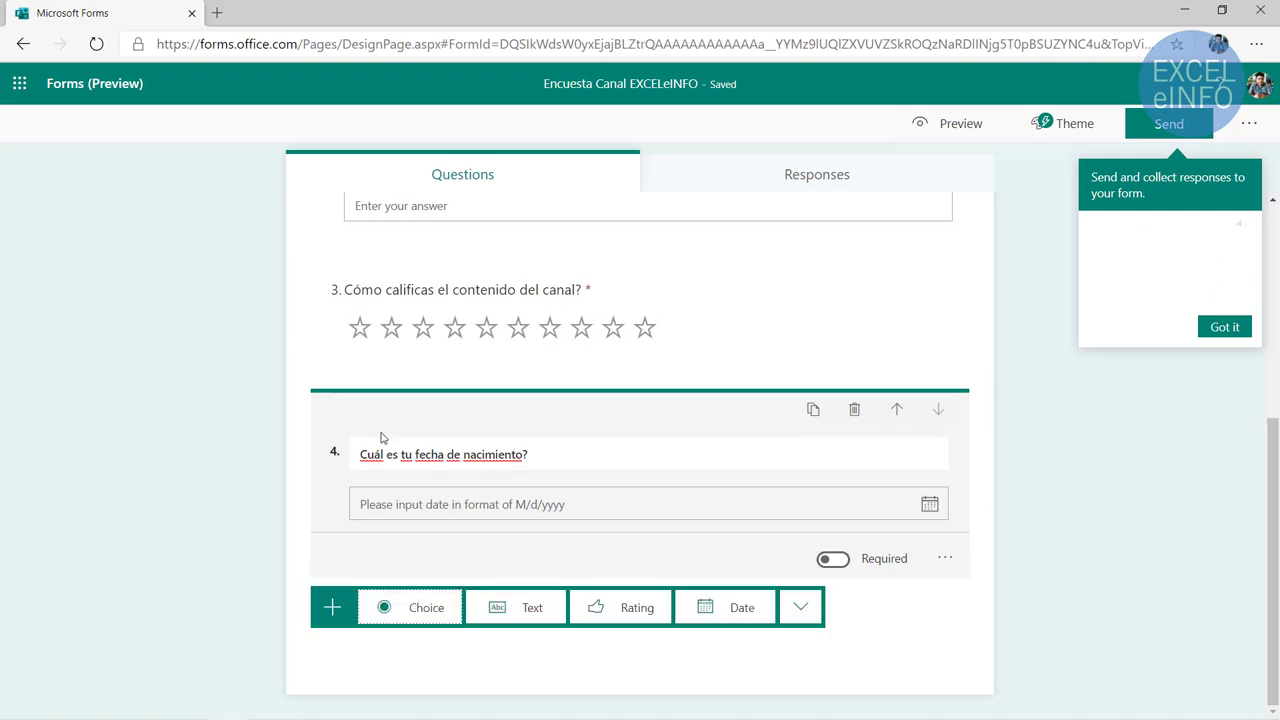
Add a ranking question titled 'Ordena según el tipo de contenido que te gusta del canal'
left_click(806, 607)
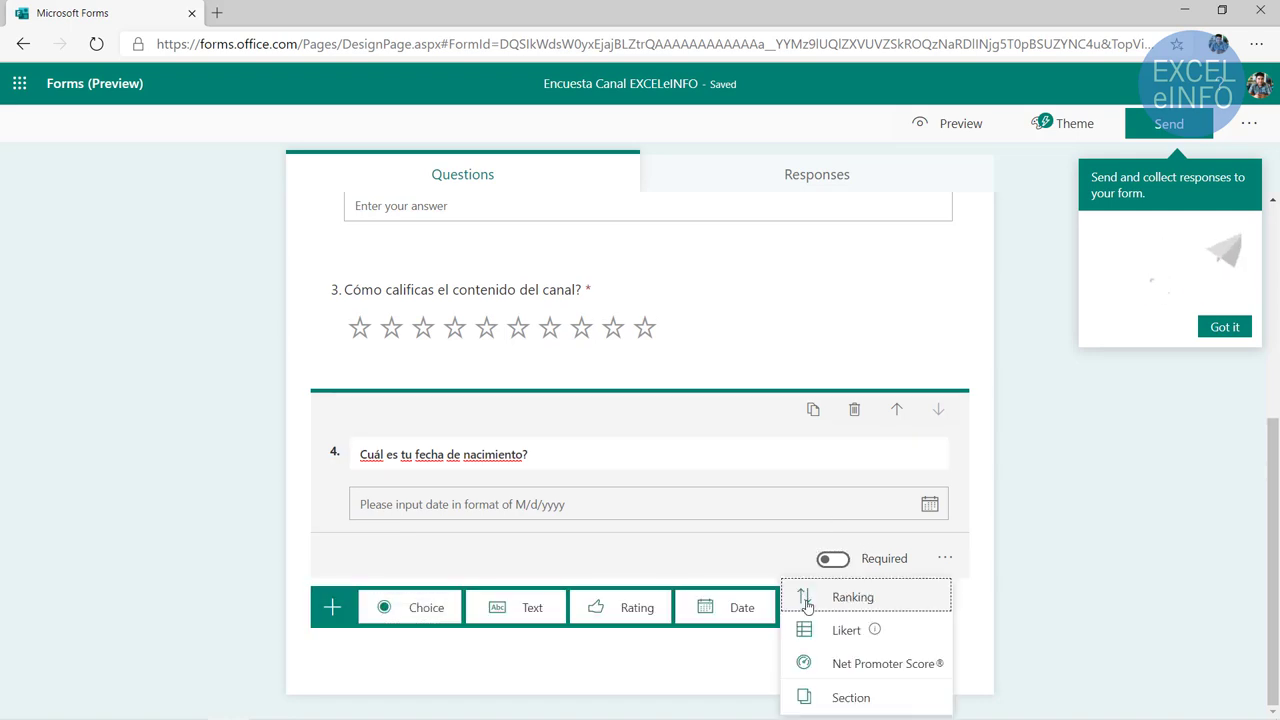
left_click(871, 601)
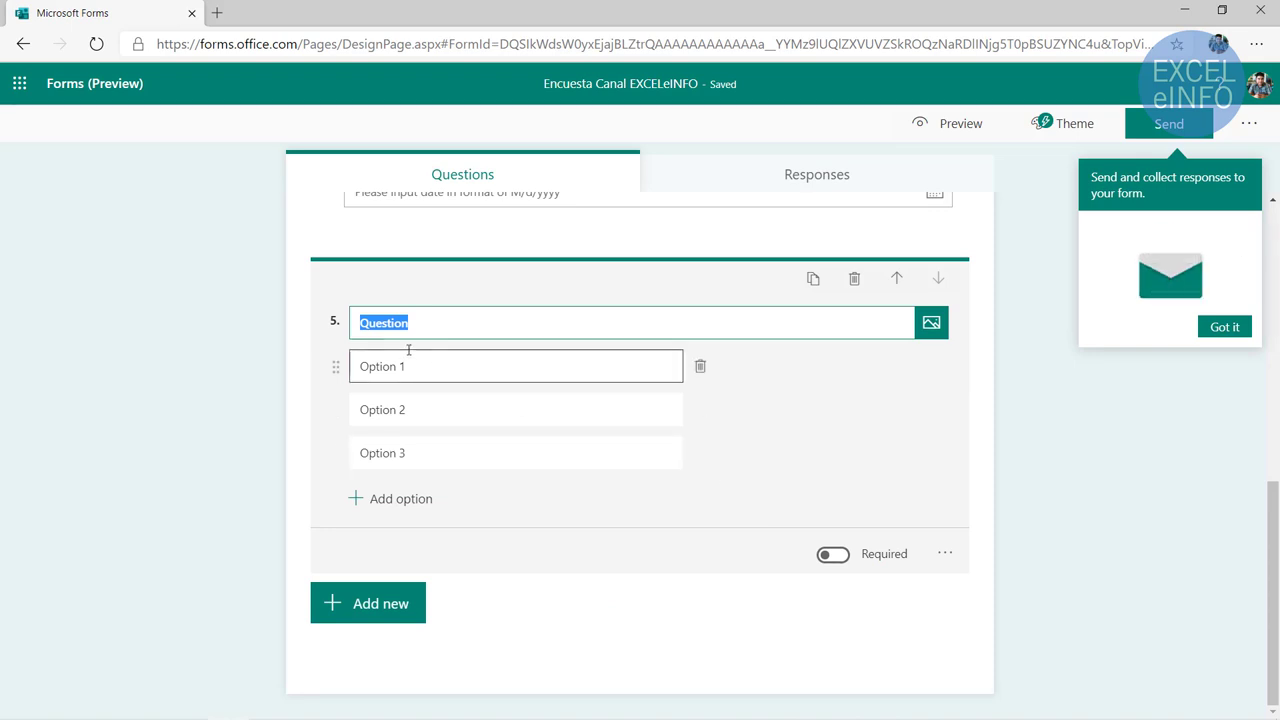
left_click(437, 328)
key("ctrl+a")
type("Ordena según el tipo de contenido que te gusta del canal")
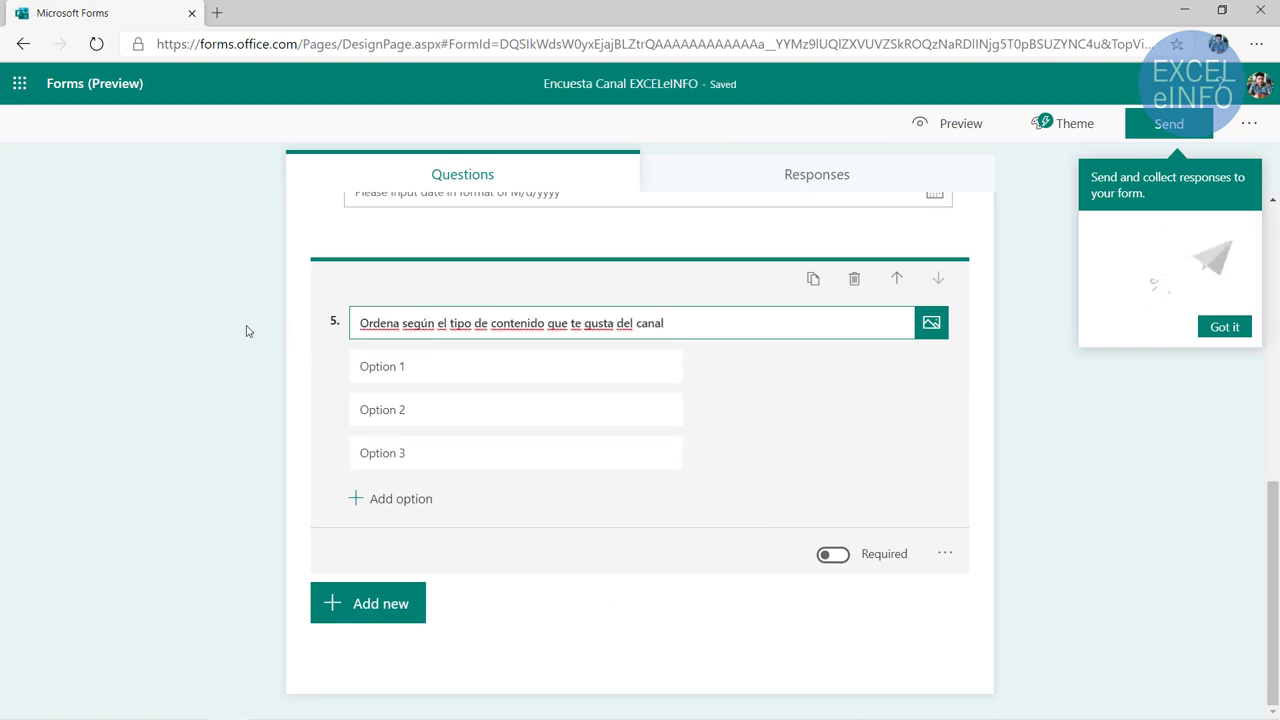
Set the ranking options to Macros, Fórmulas and Excel BI
left_click(454, 367)
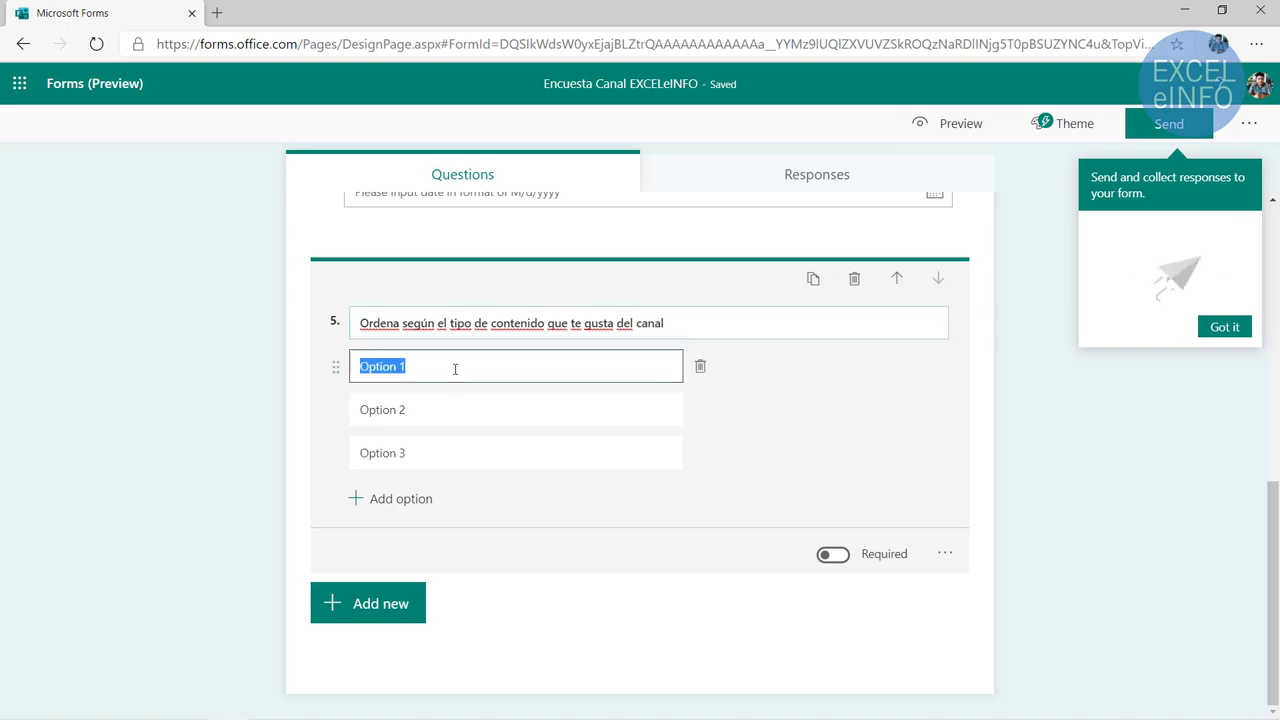
type("m")
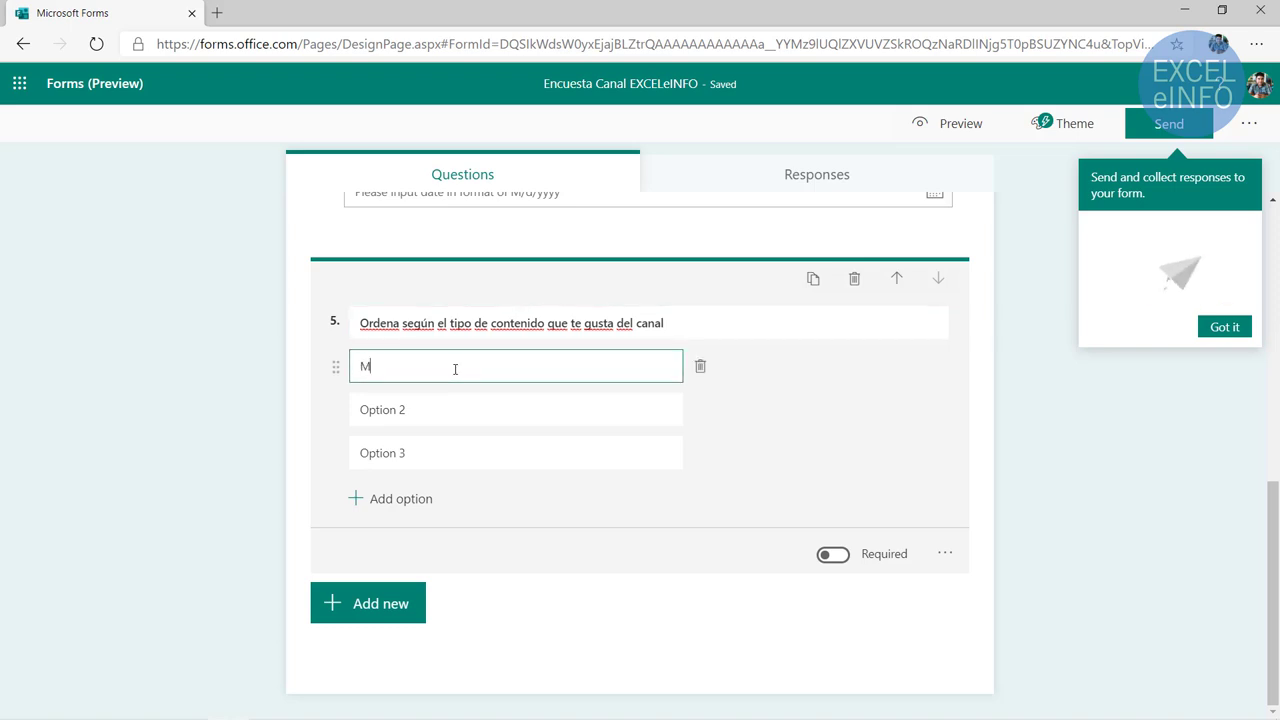
type("acros")
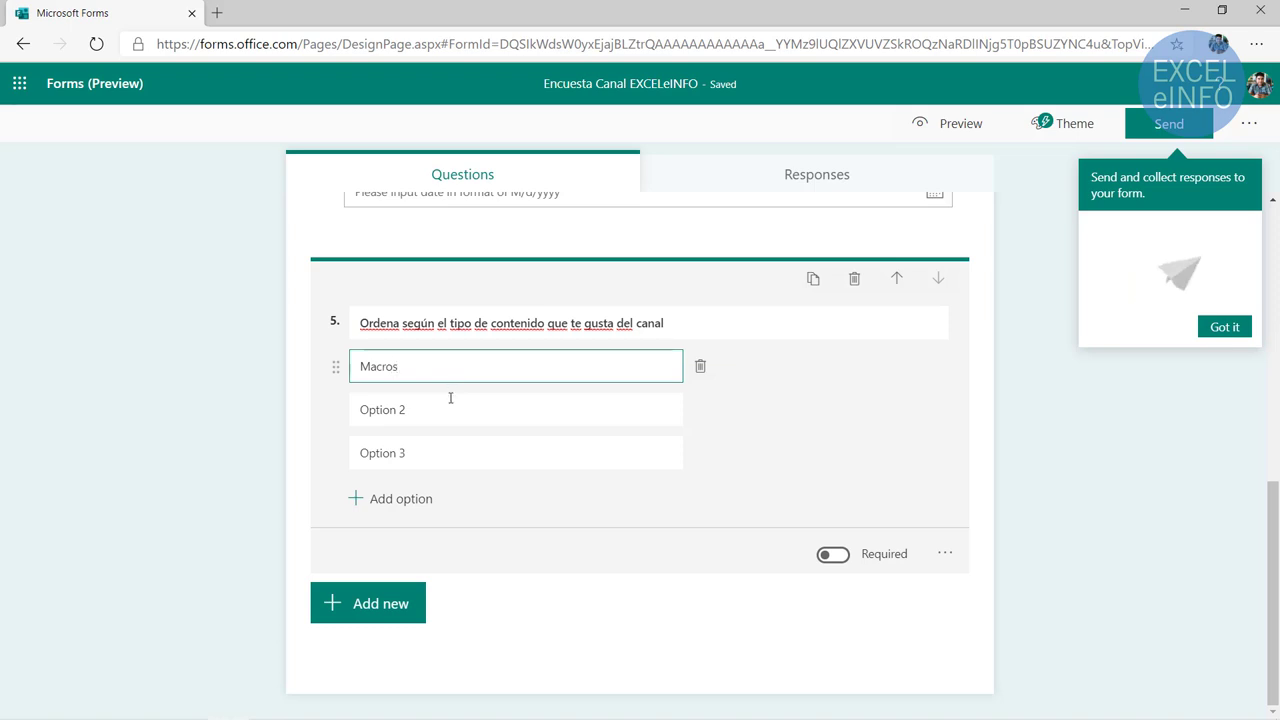
left_click(447, 409)
type("Fórmula")
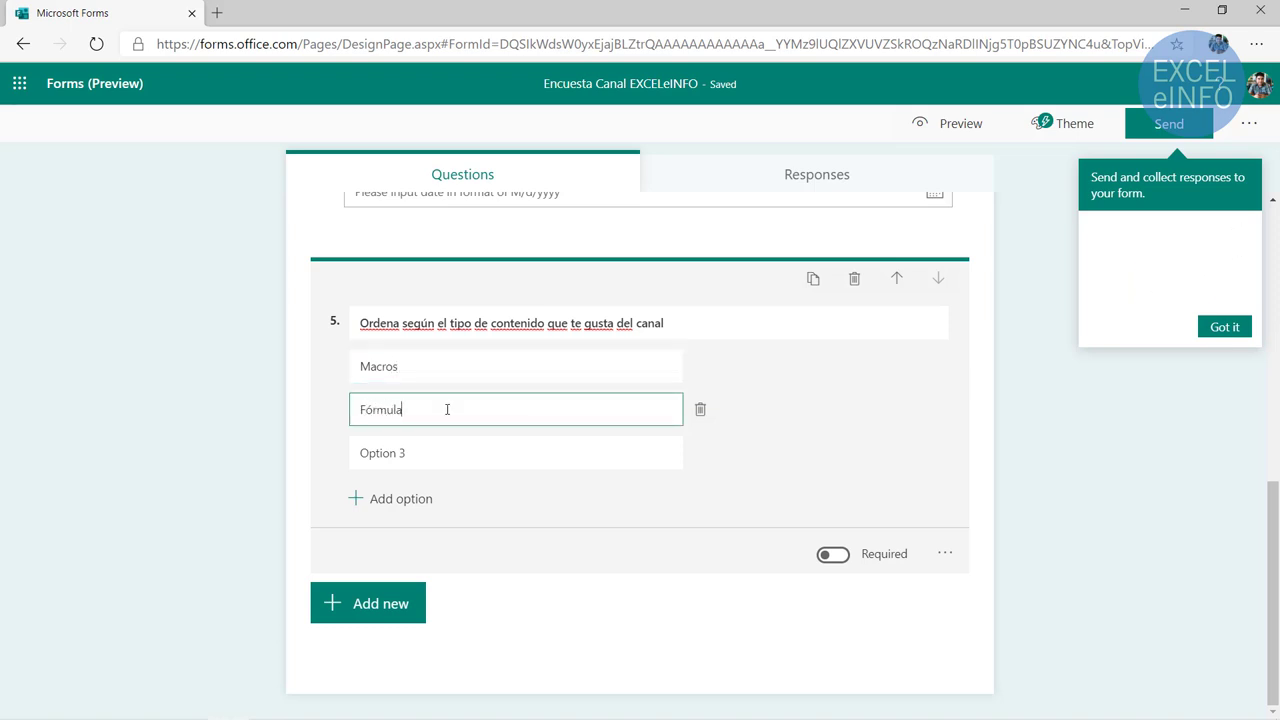
type("s")
left_click(444, 443)
left_click(444, 443)
type("E")
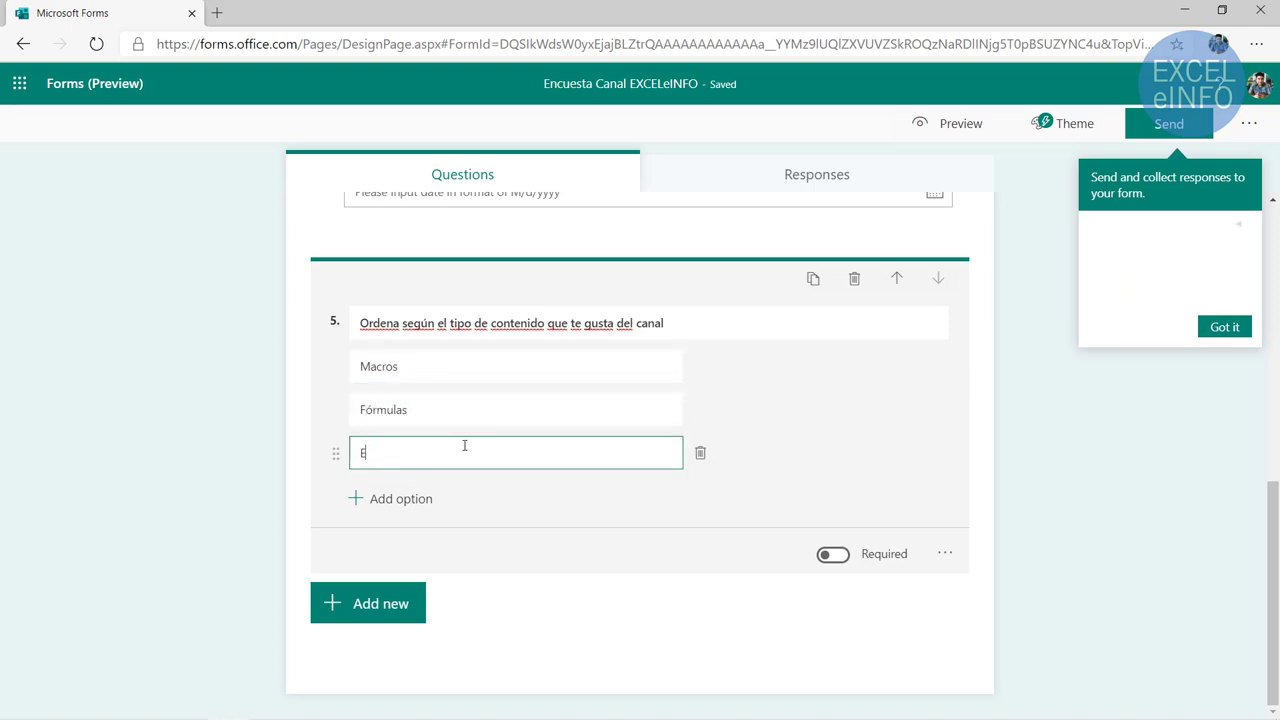
type("XC")
key("BackSpace")
key("BackSpace")
type("xcel")
type(" BI")
left_click(113, 435)
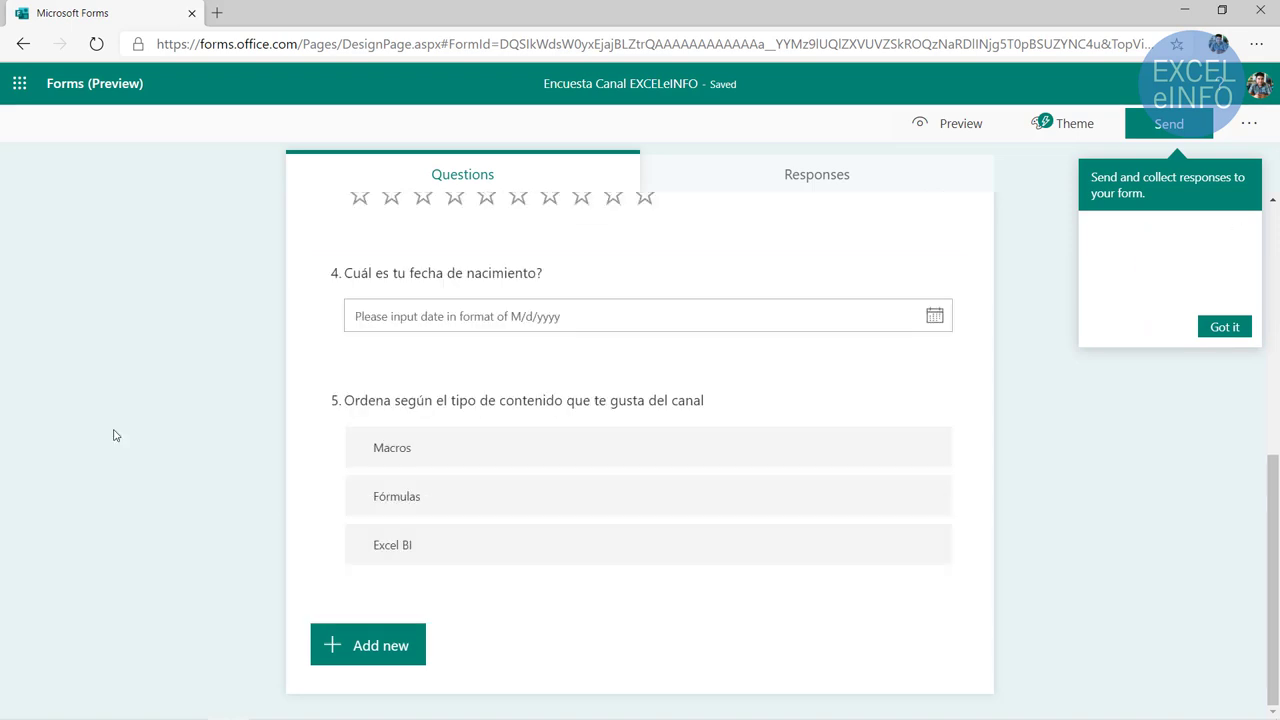
left_click(947, 130)
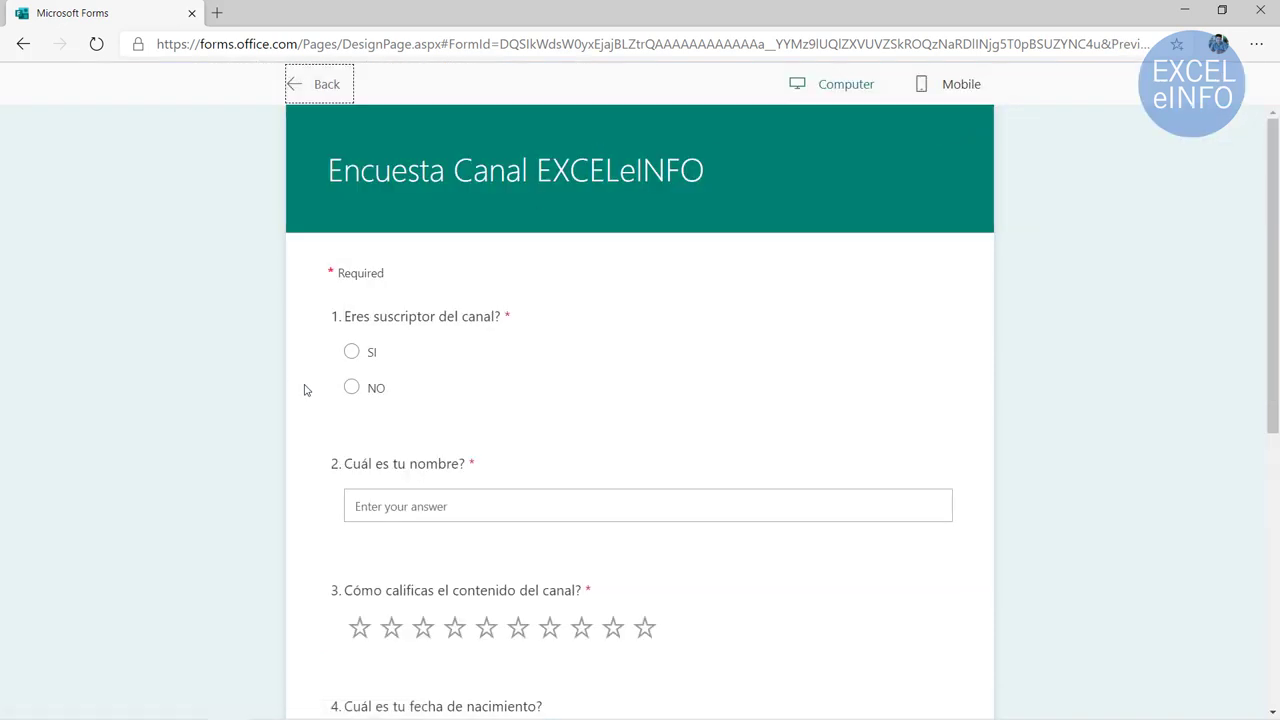
scroll(300, 385, "down", 5)
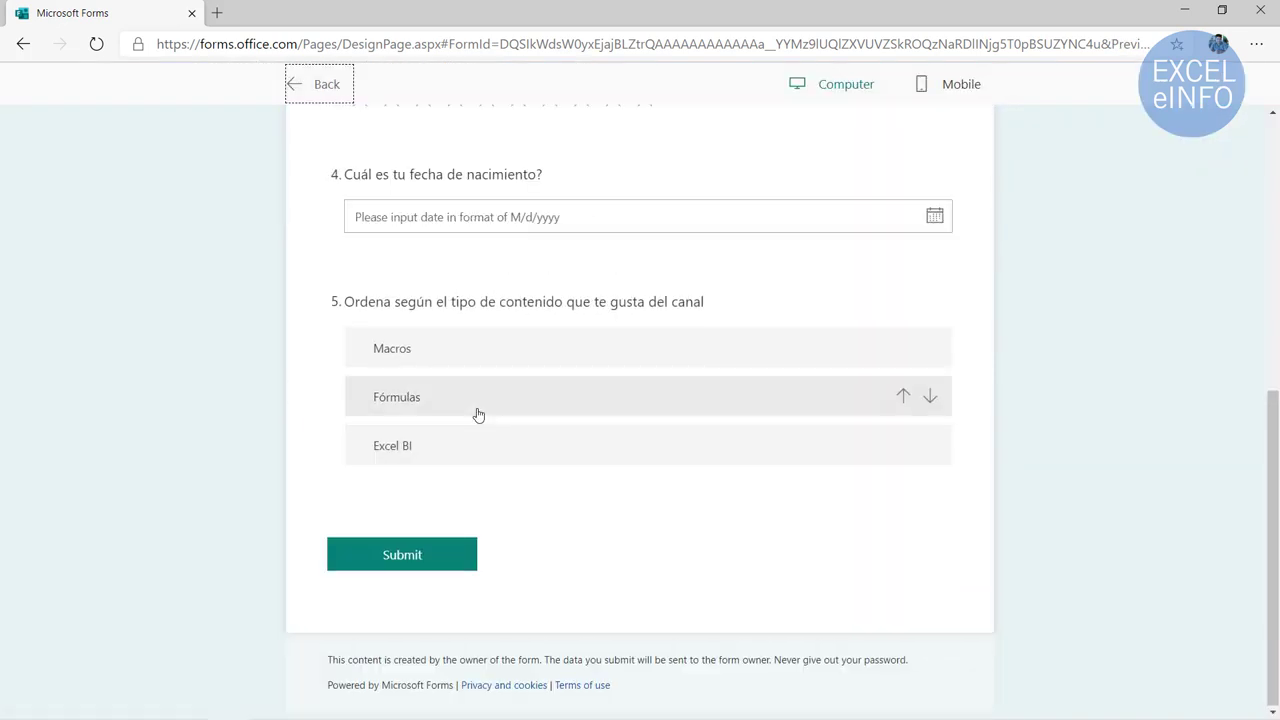
left_click_drag(478, 413, 480, 362)
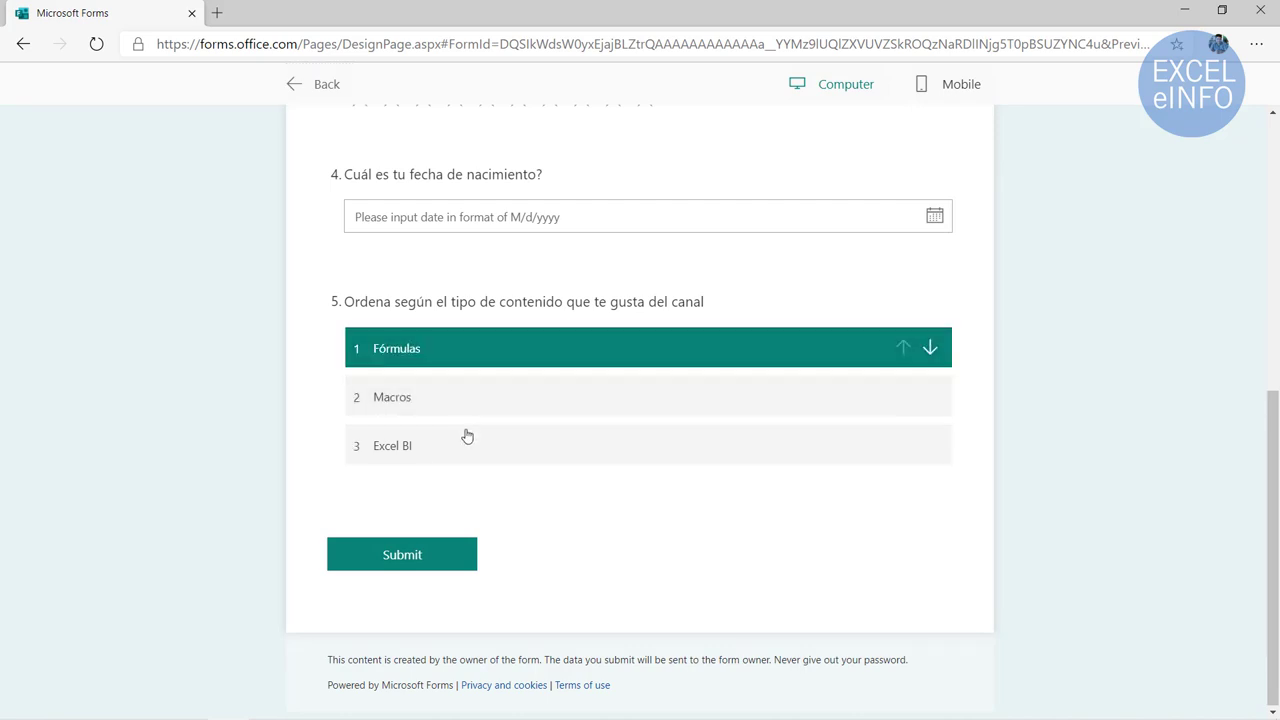
mouse_move(466, 440)
left_mouse_down()
mouse_move(466, 374)
mouse_move(465, 410)
left_mouse_up()
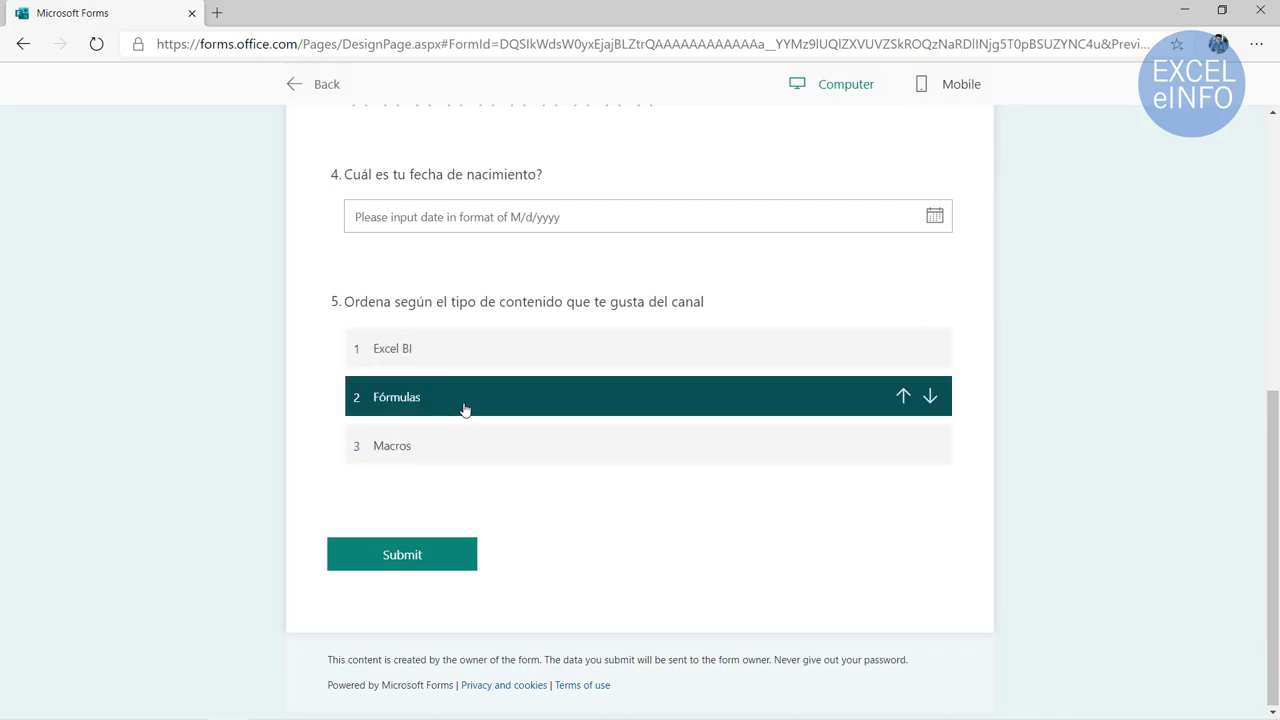
left_click_drag(348, 301, 714, 307)
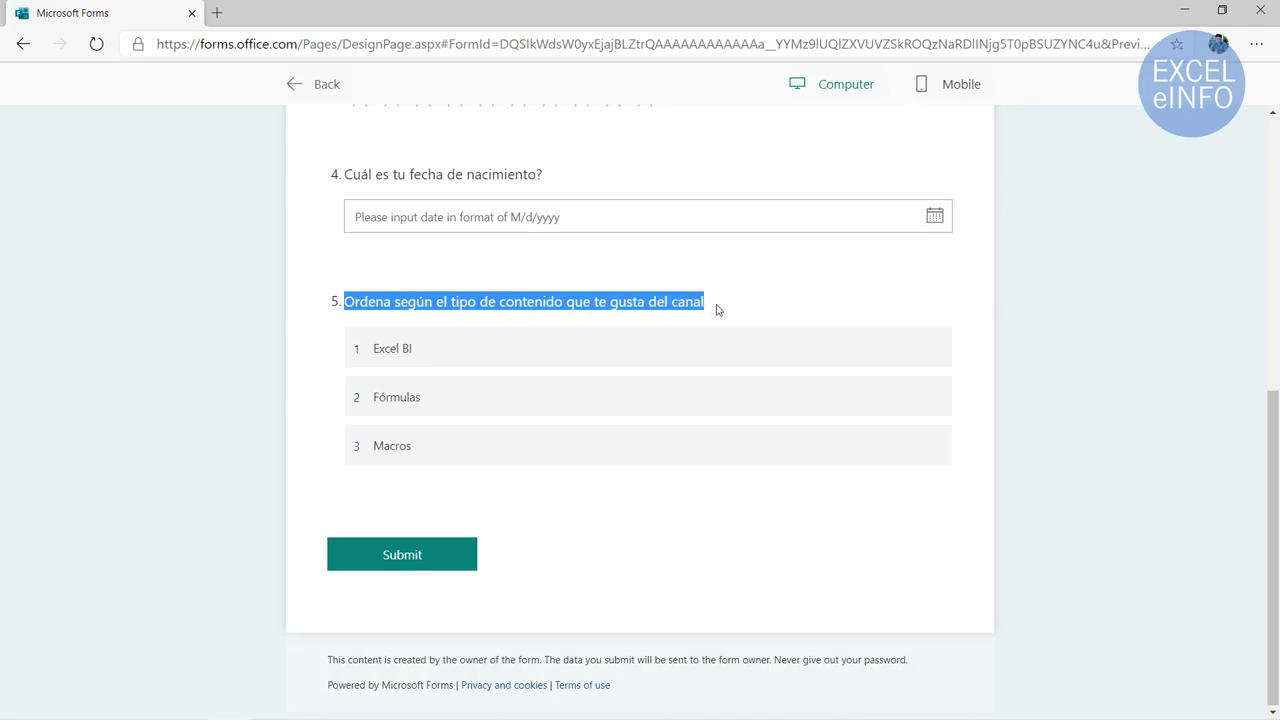
left_click(716, 310)
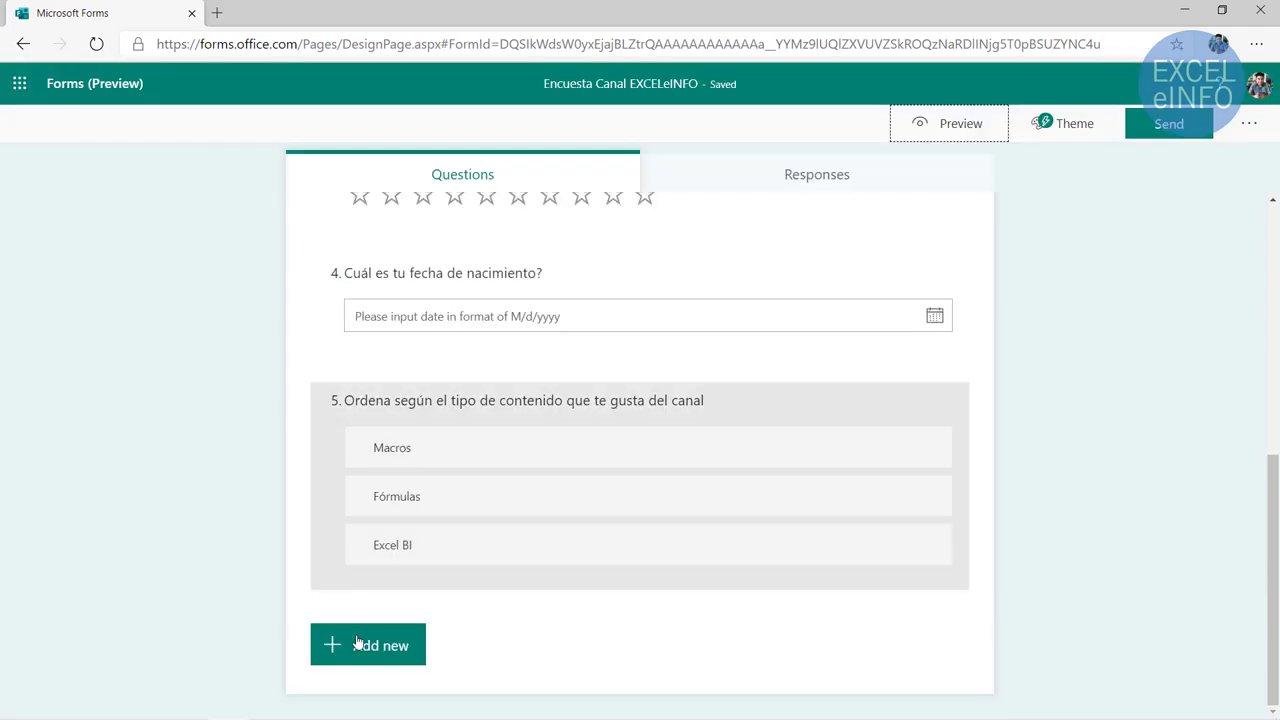
Add a Likert question with statements Contenido, Aplicabilidad and Duración de los videos
left_click(366, 645)
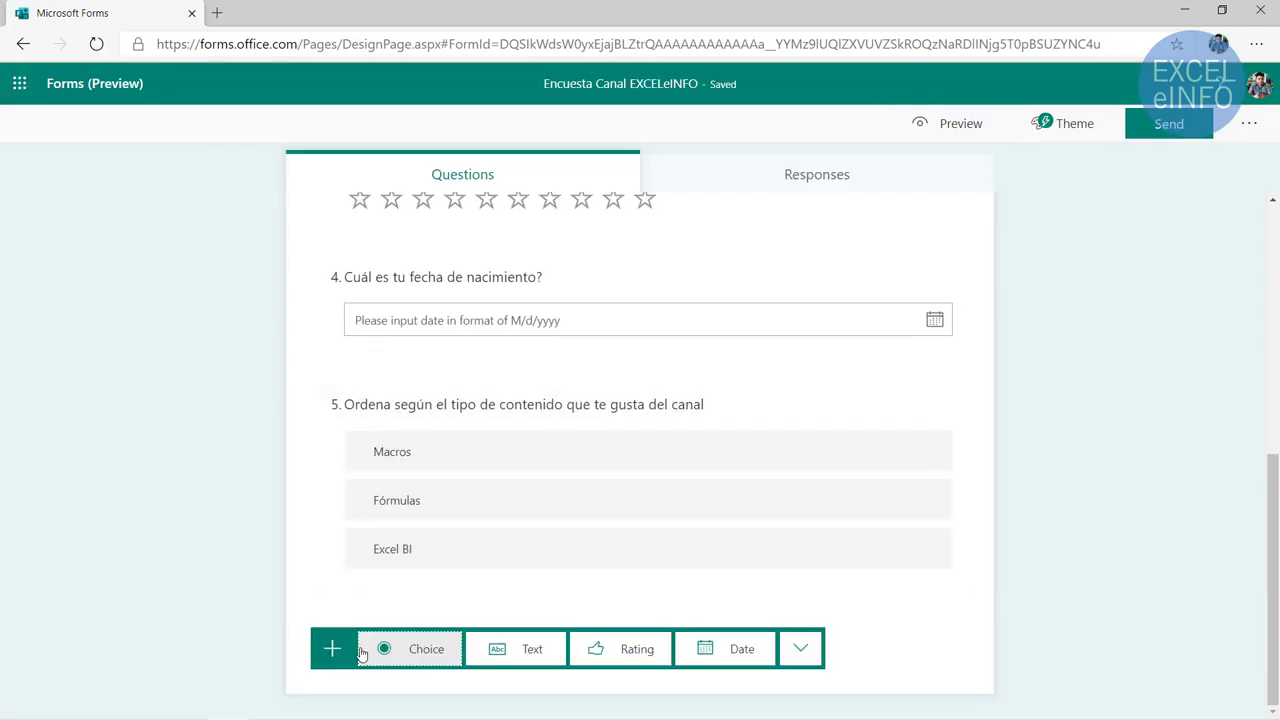
left_click(799, 652)
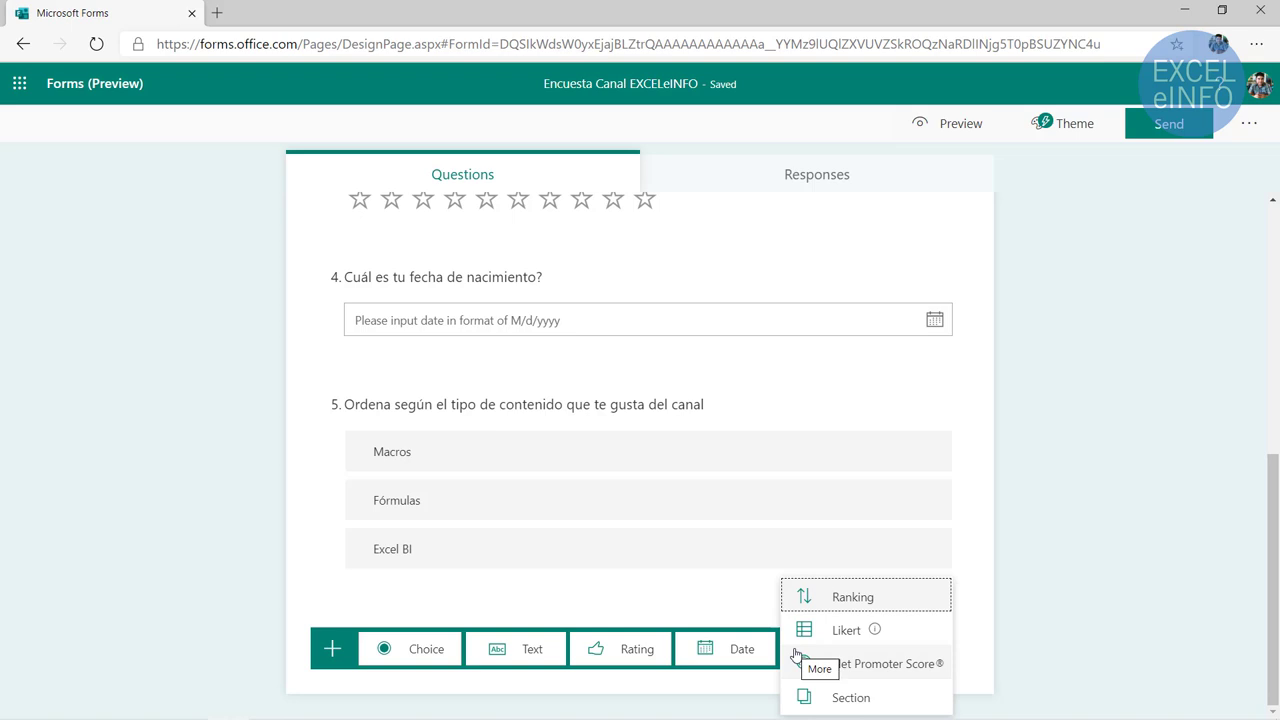
left_click(877, 637)
type("Por favor evalúa aspectos individuales del canal")
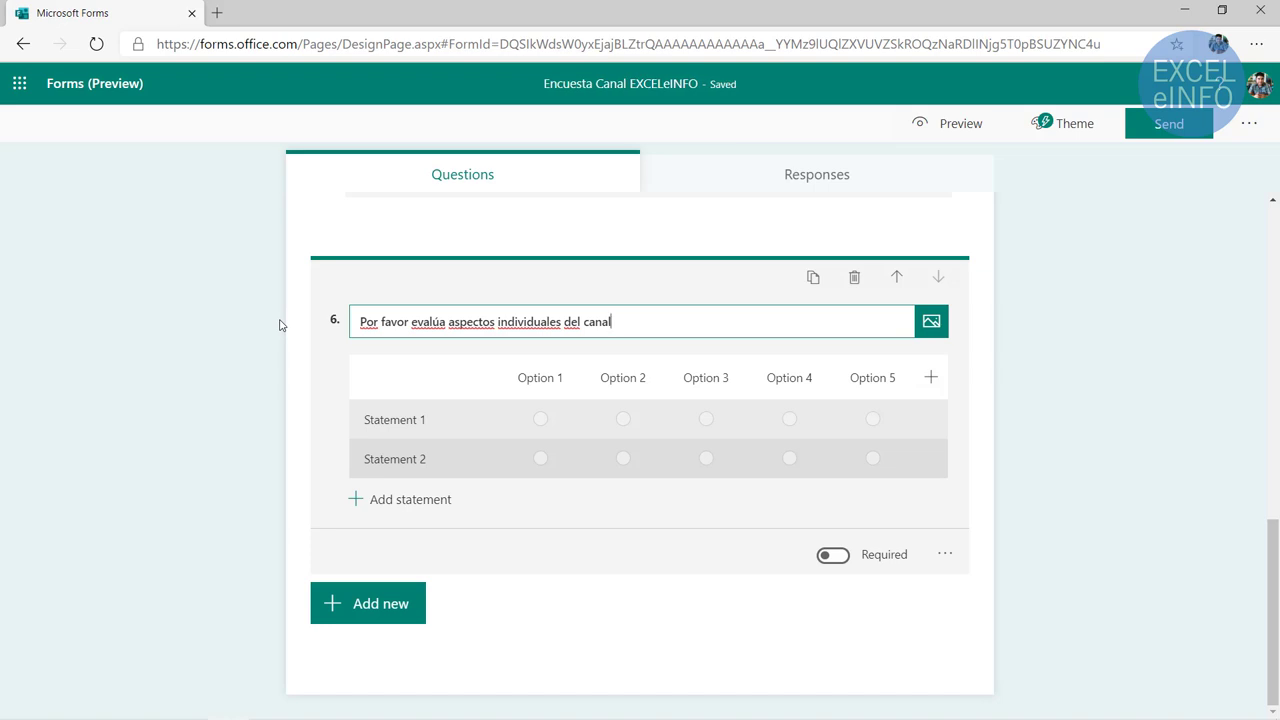
left_click(464, 427)
type("Con")
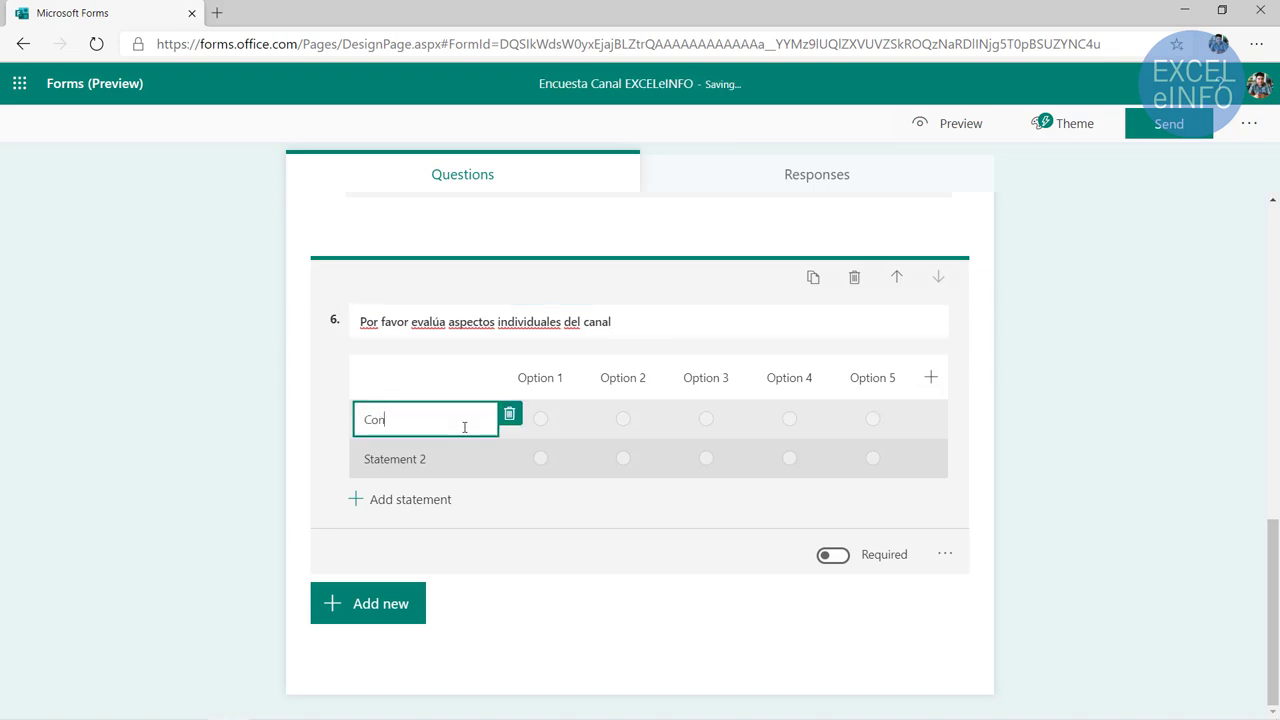
type("tenido")
left_click(450, 455)
type("Aplica")
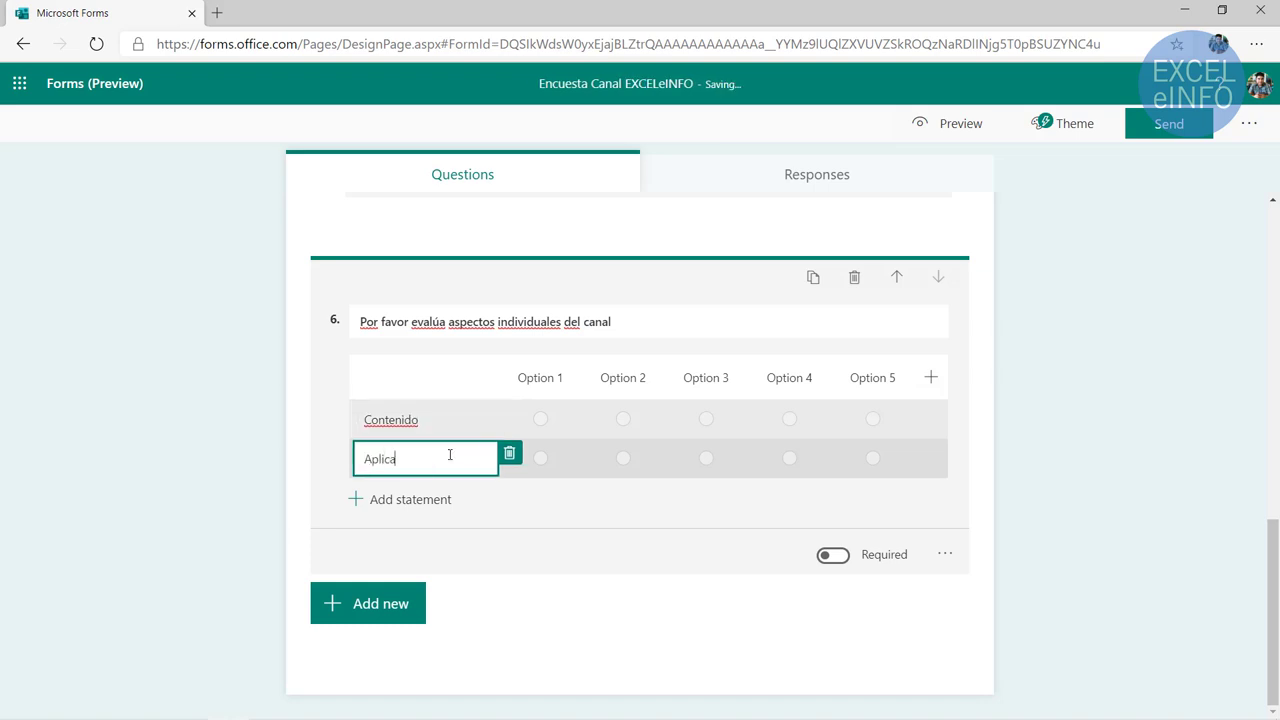
type("bilidad")
left_click(425, 499)
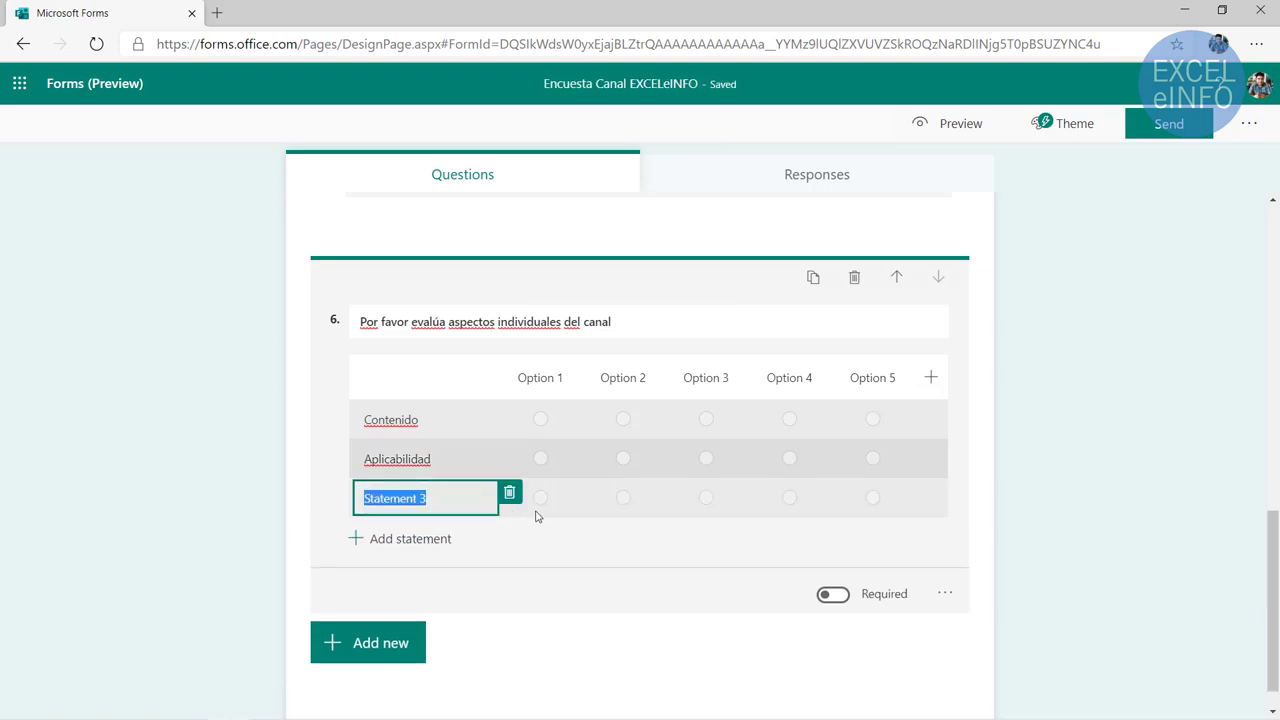
type("Duración de l")
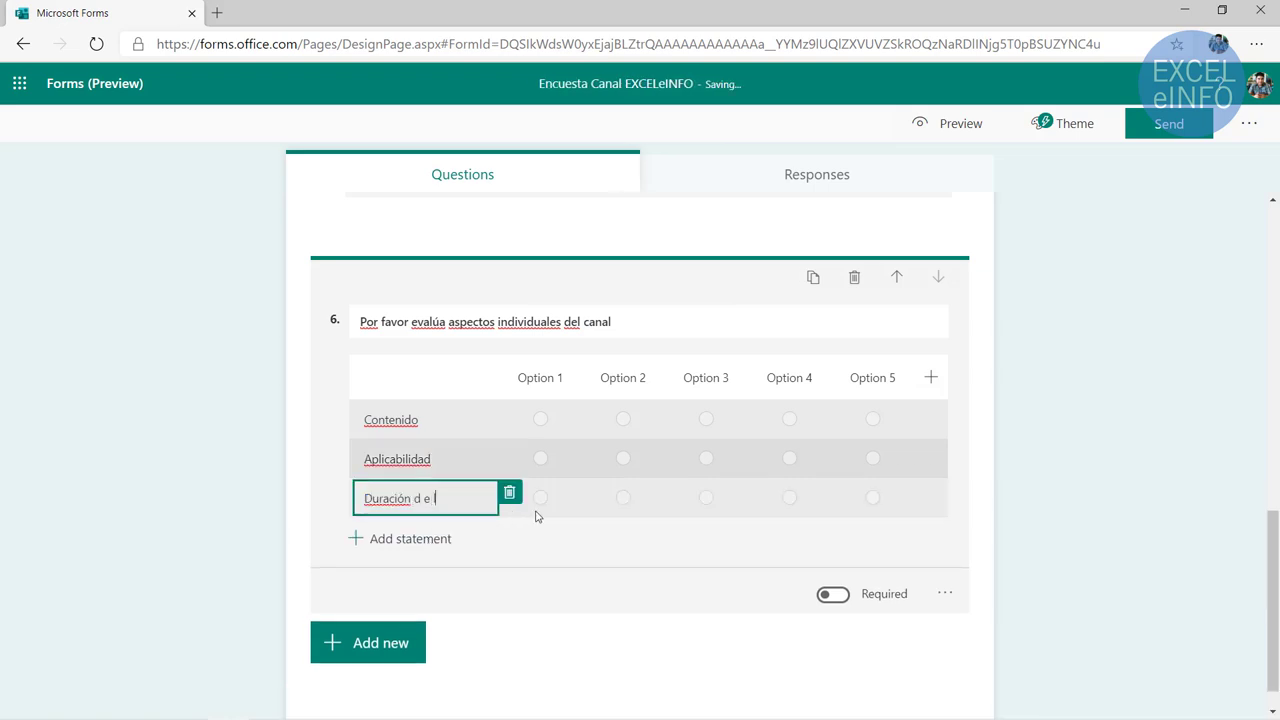
type("os videos")
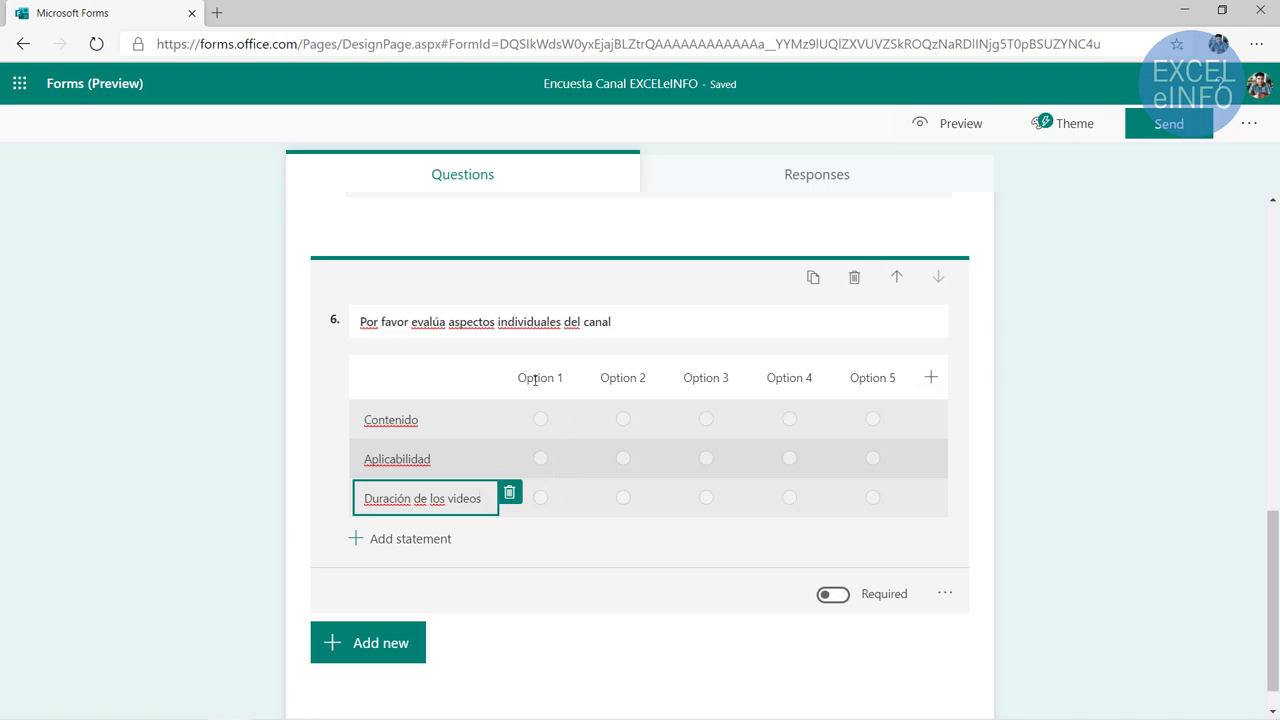
Name the Likert columns Muy satisfecho, Satisfecho, Algo satisfecho, Insatisfecho and Muy insatisfecho
left_click(535, 380)
type("Muy satisfecho")
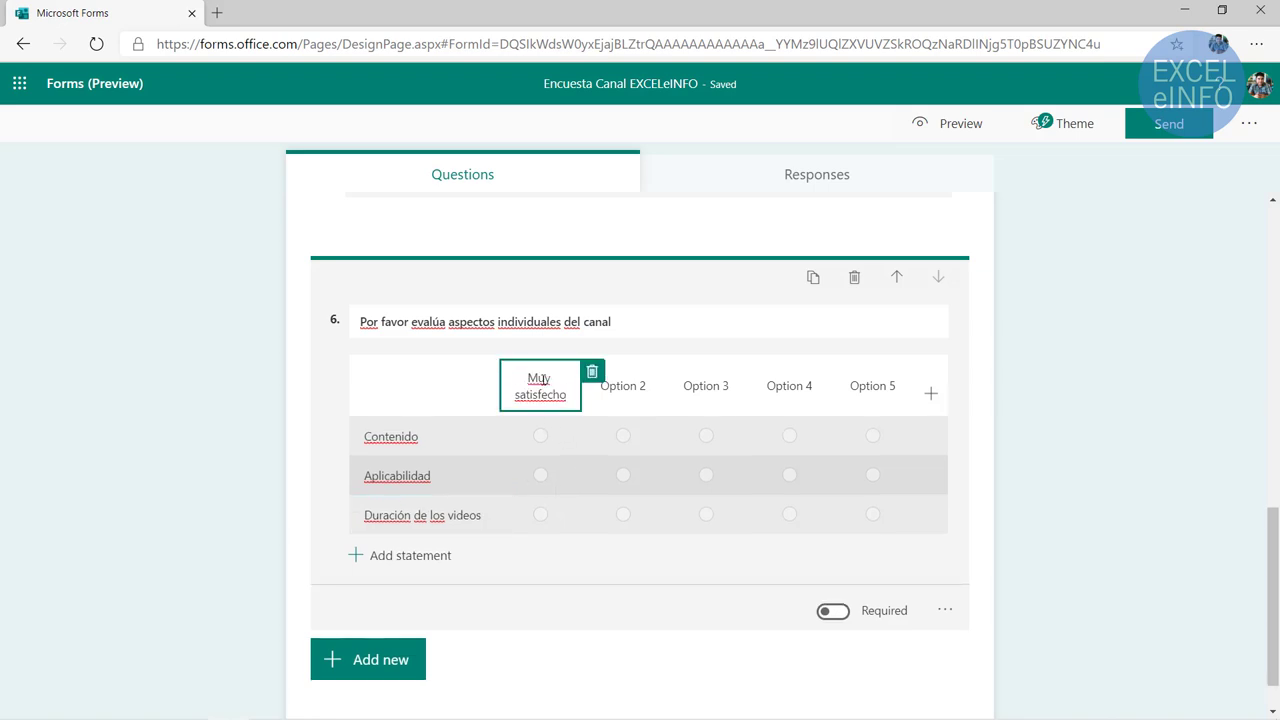
left_click(630, 387)
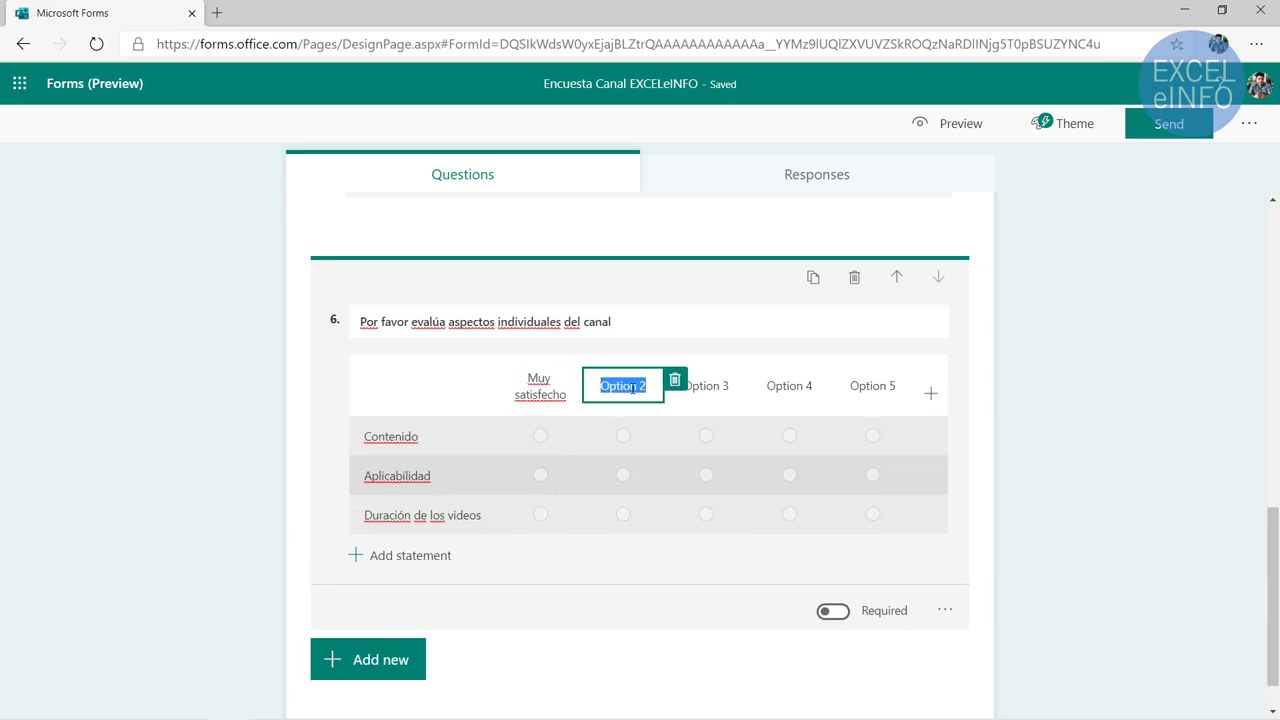
type("Satisfecho")
left_click(727, 388)
type("Algo satisfecho")
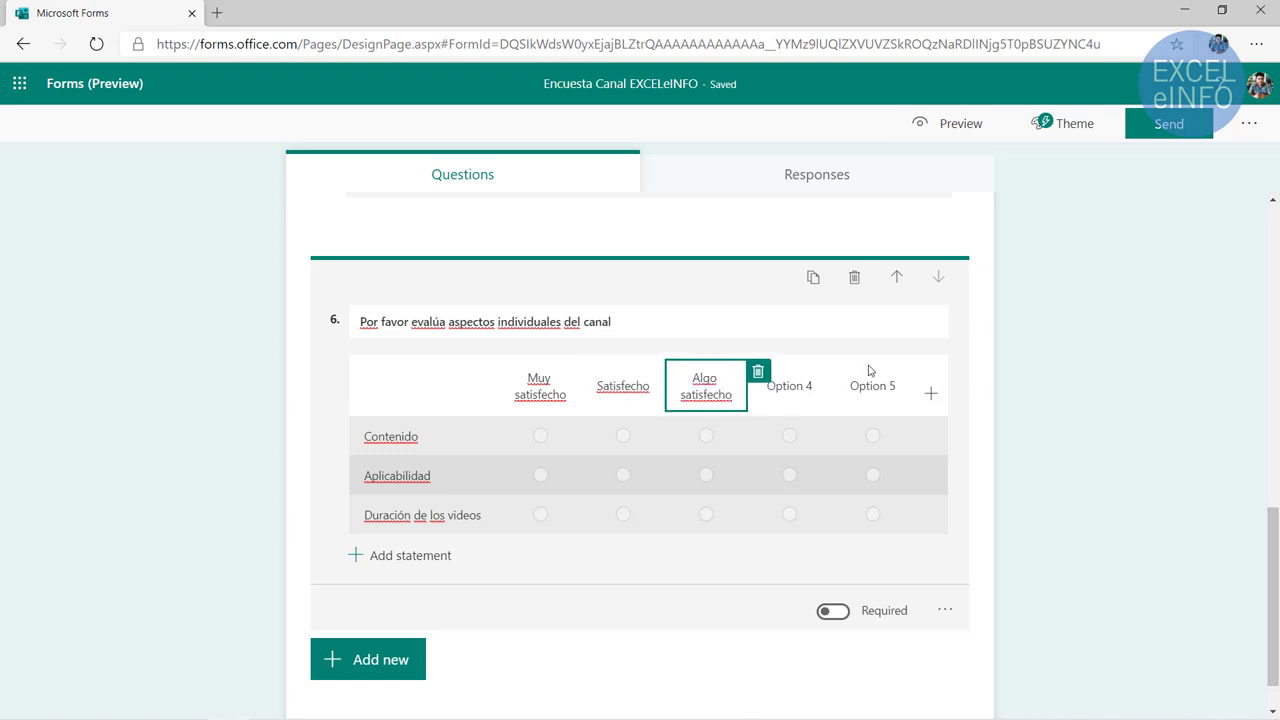
left_click(789, 392)
type("Insatisfecho")
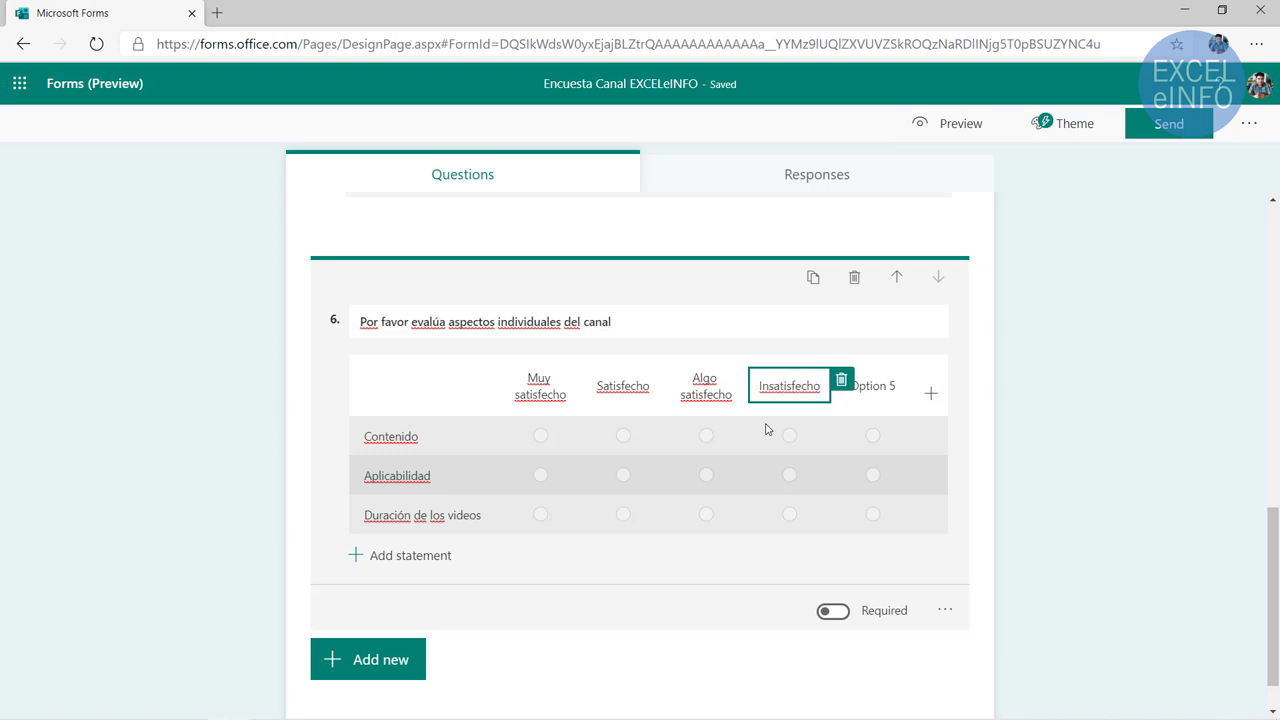
key("alt+Tab")
key("alt+Tab")
left_click(873, 386)
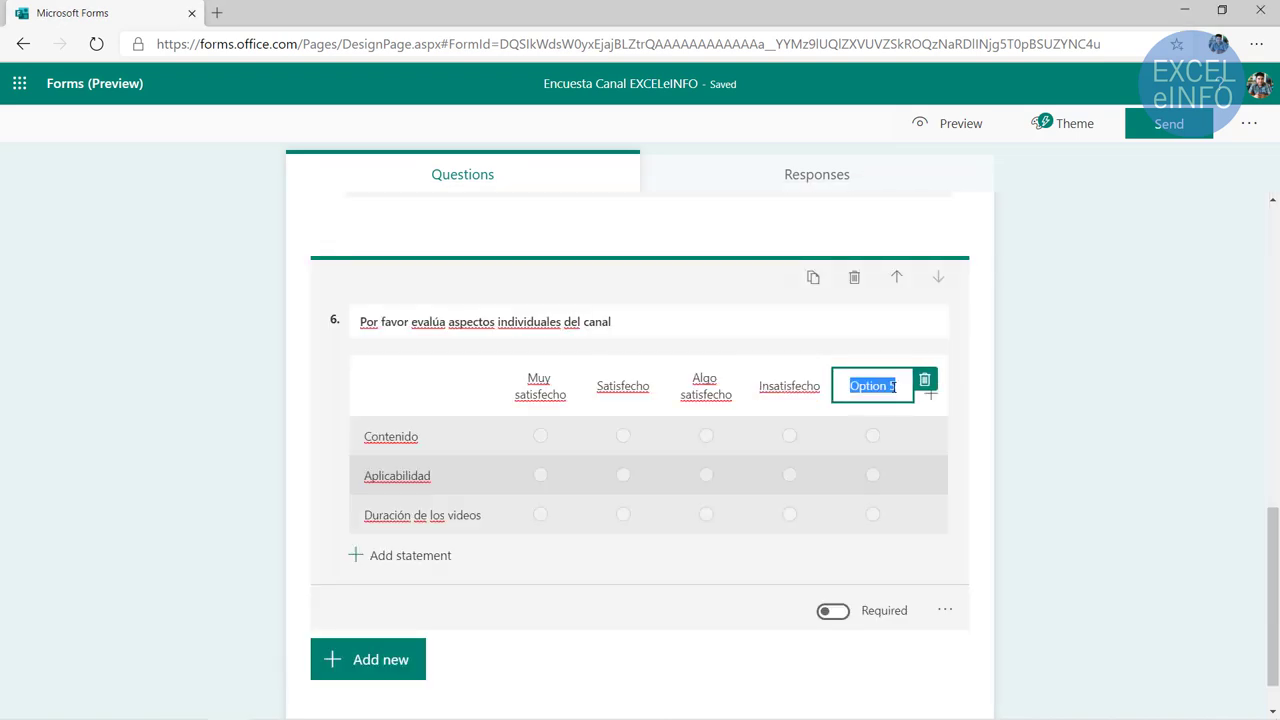
type("Muy insatisfecho")
left_click(1120, 395)
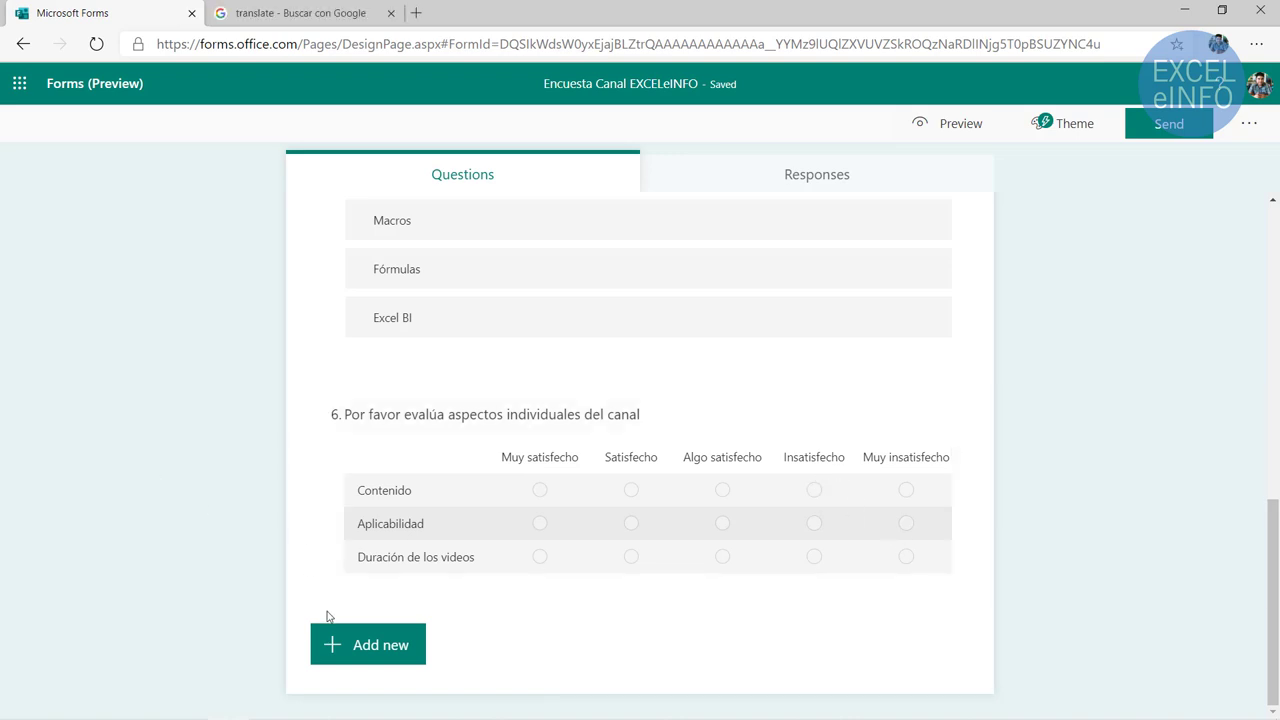
left_click(377, 659)
Add a Net Promoter Score question and paste in the Spanish question text
left_click(803, 648)
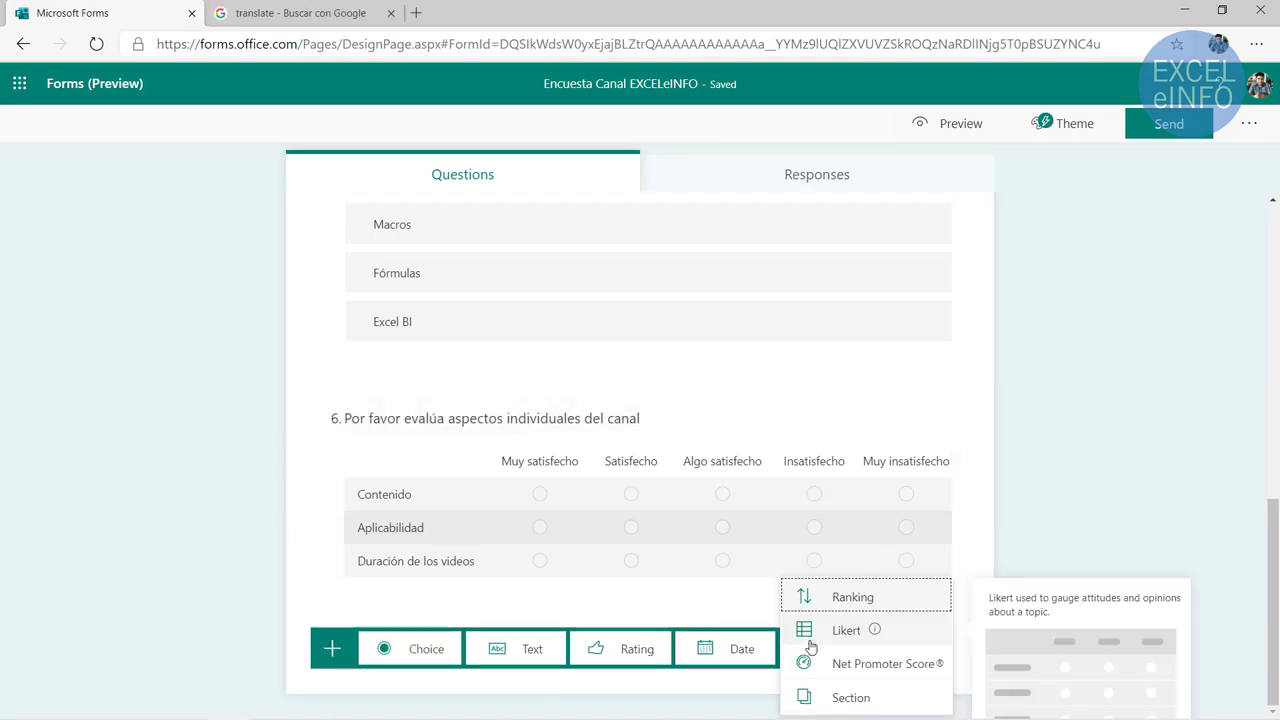
left_click(888, 663)
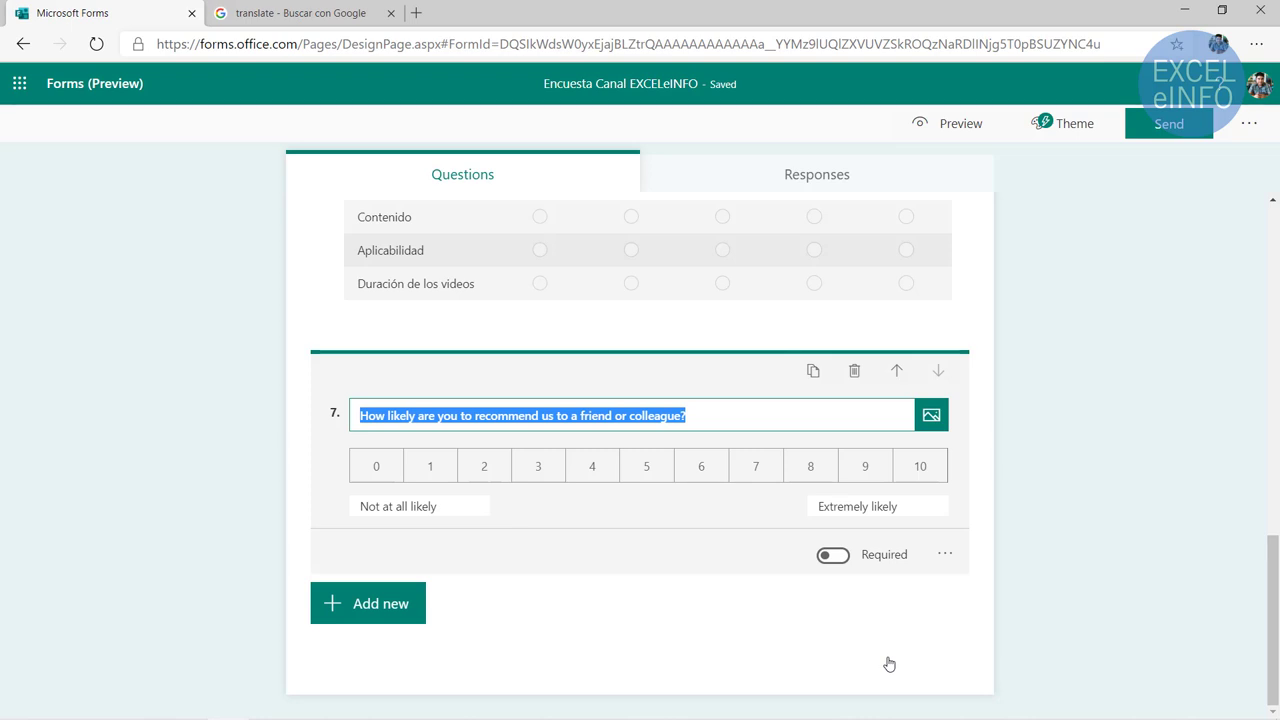
type("¿Qué posibilidades hay de que nos recomiende a un amigo o colega?")
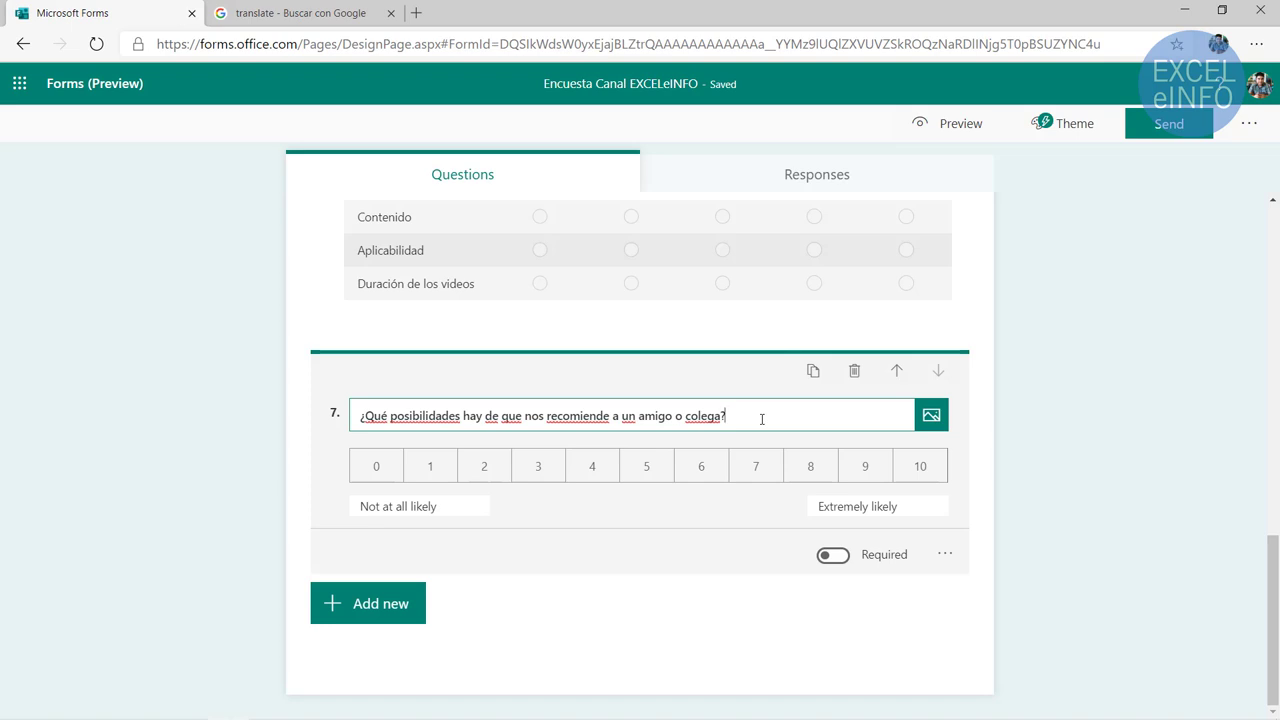
Relabel the scale ends 'No es probable' and 'Extremadamente probable'
left_click_drag(457, 508, 258, 510)
type("No es probable")
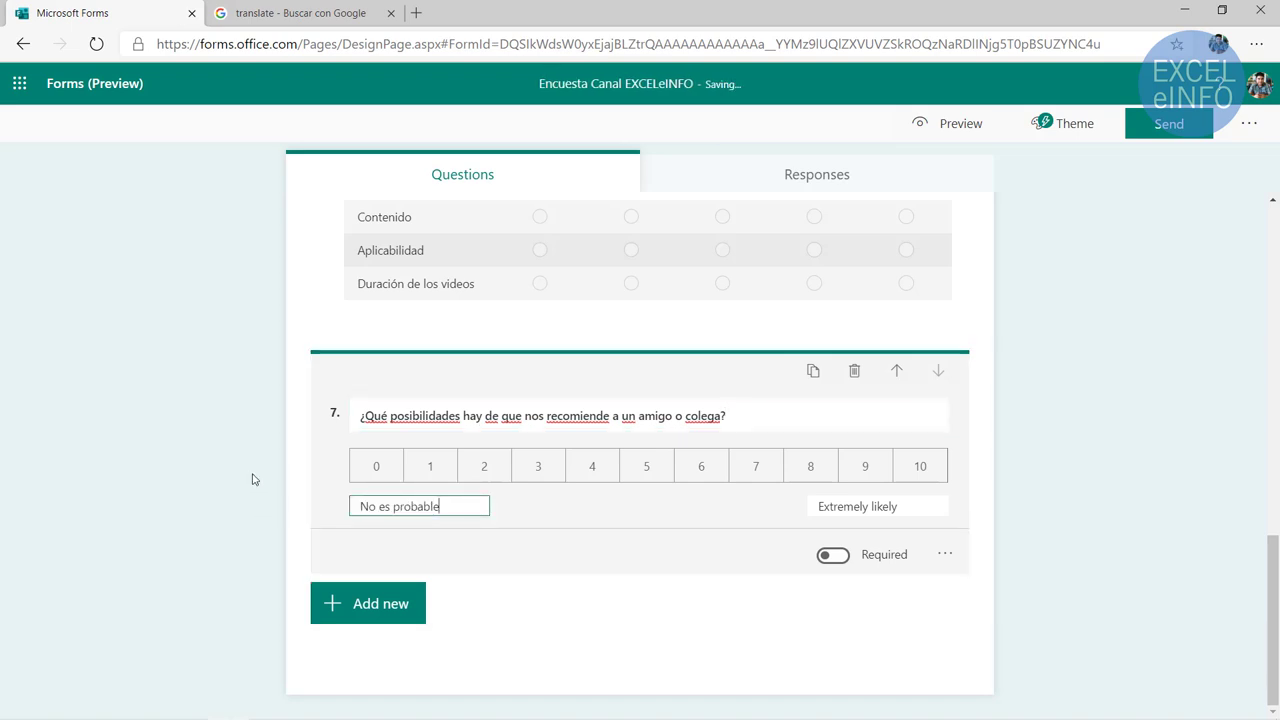
left_click_drag(920, 506, 768, 509)
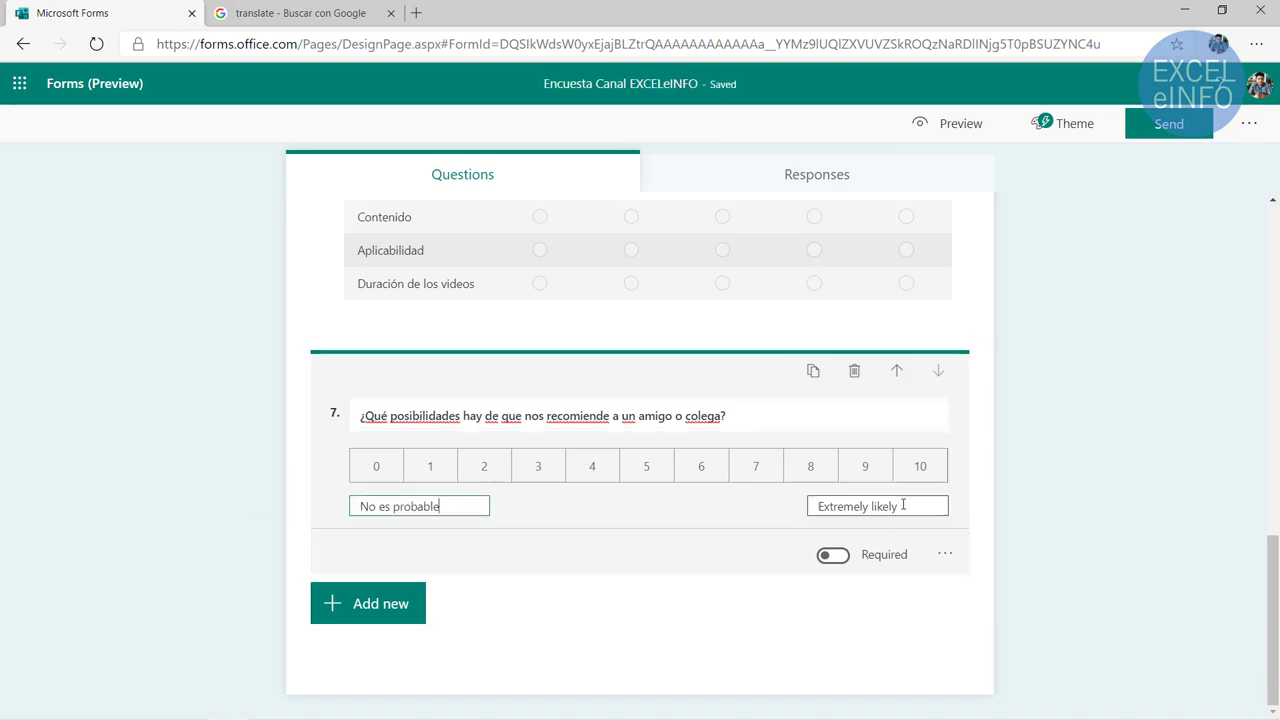
key("ctrl+v")
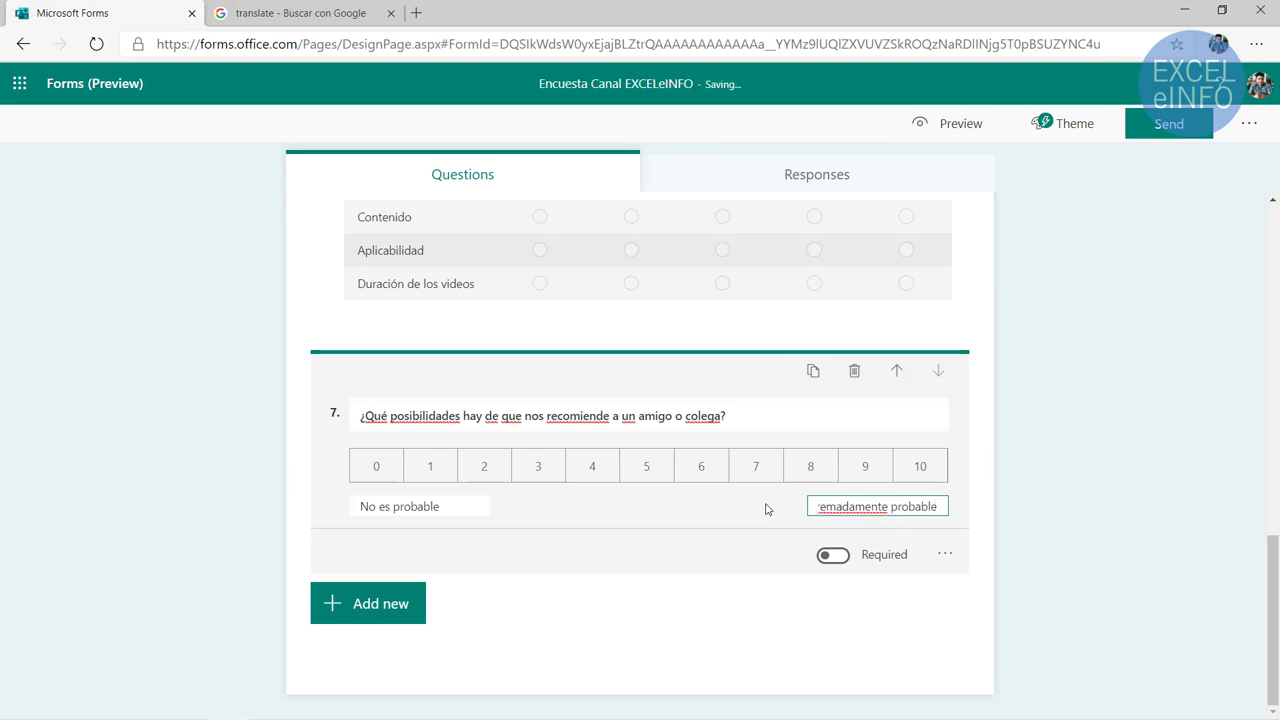
left_click(1006, 529)
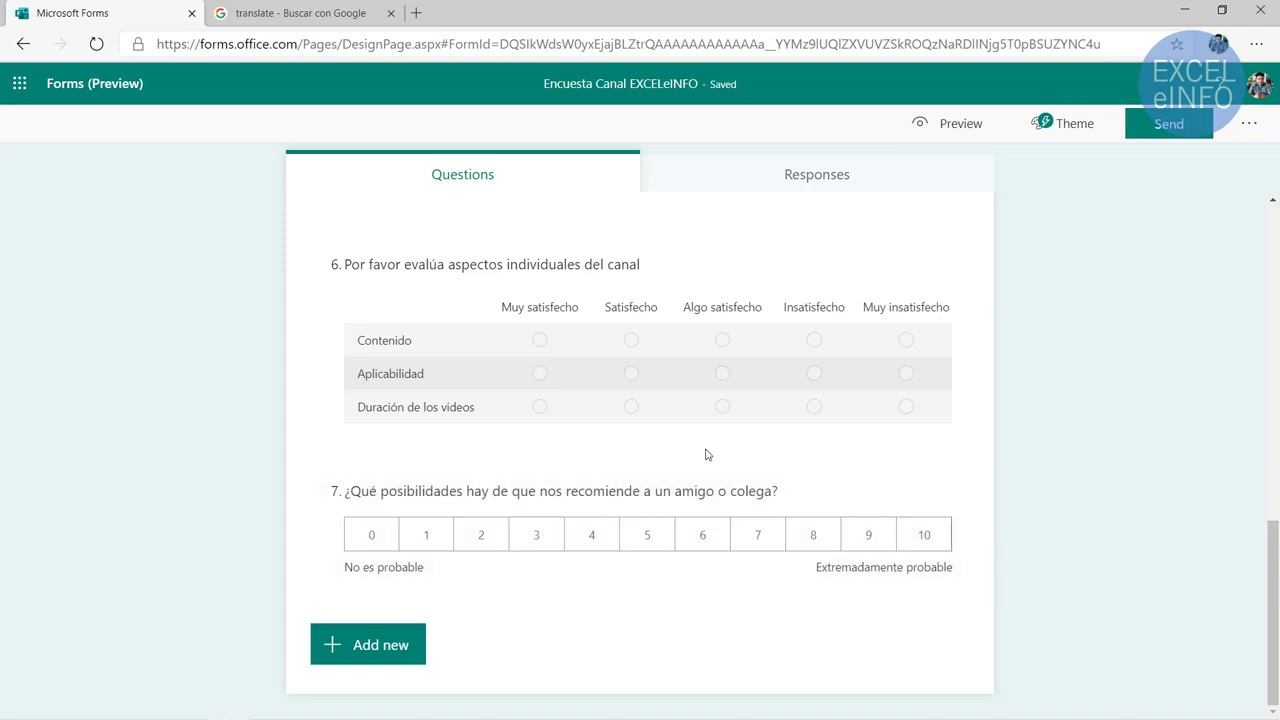
scroll(697, 427, "up", 15)
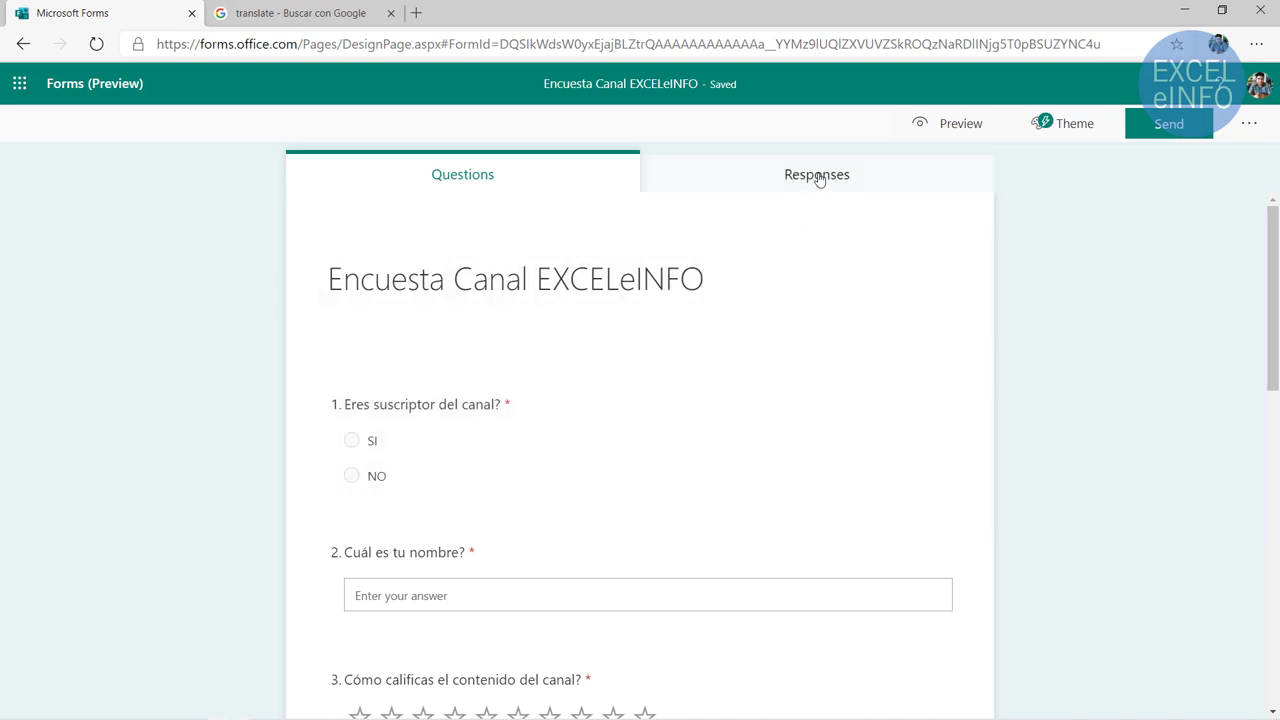
Copy the survey's response link from the Send options on the Responses tab
left_click(817, 176)
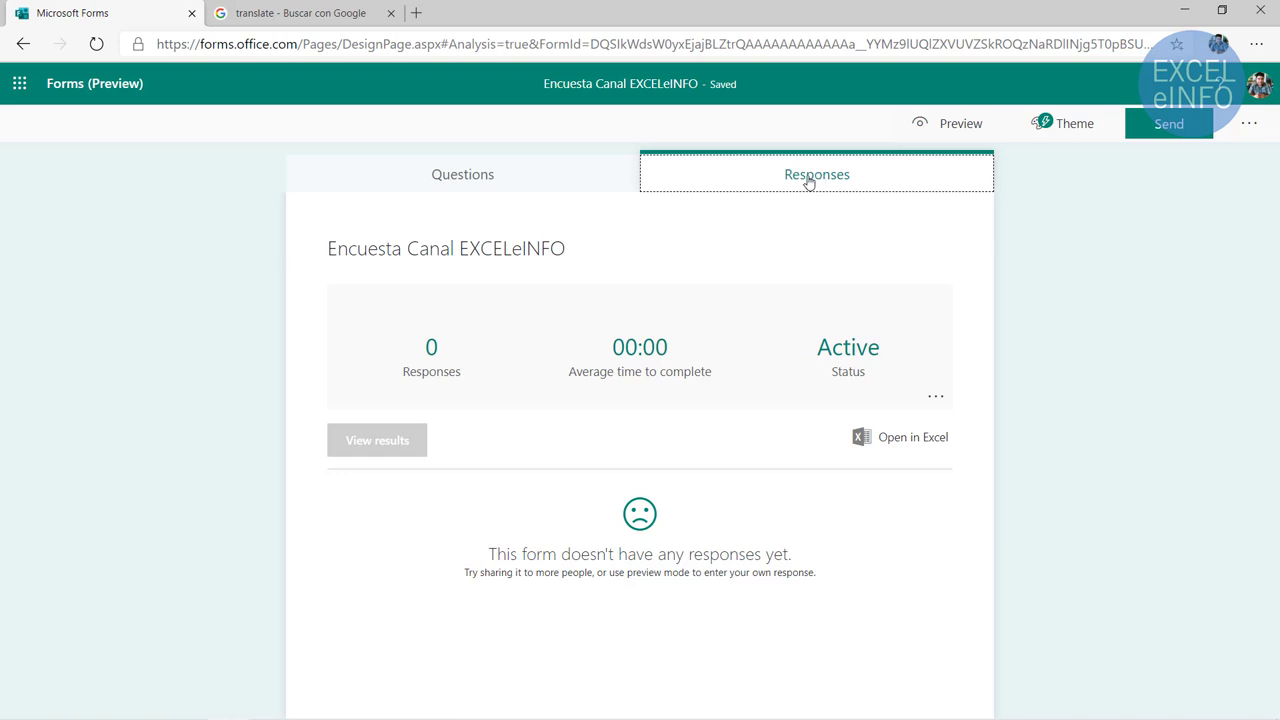
left_click(1168, 133)
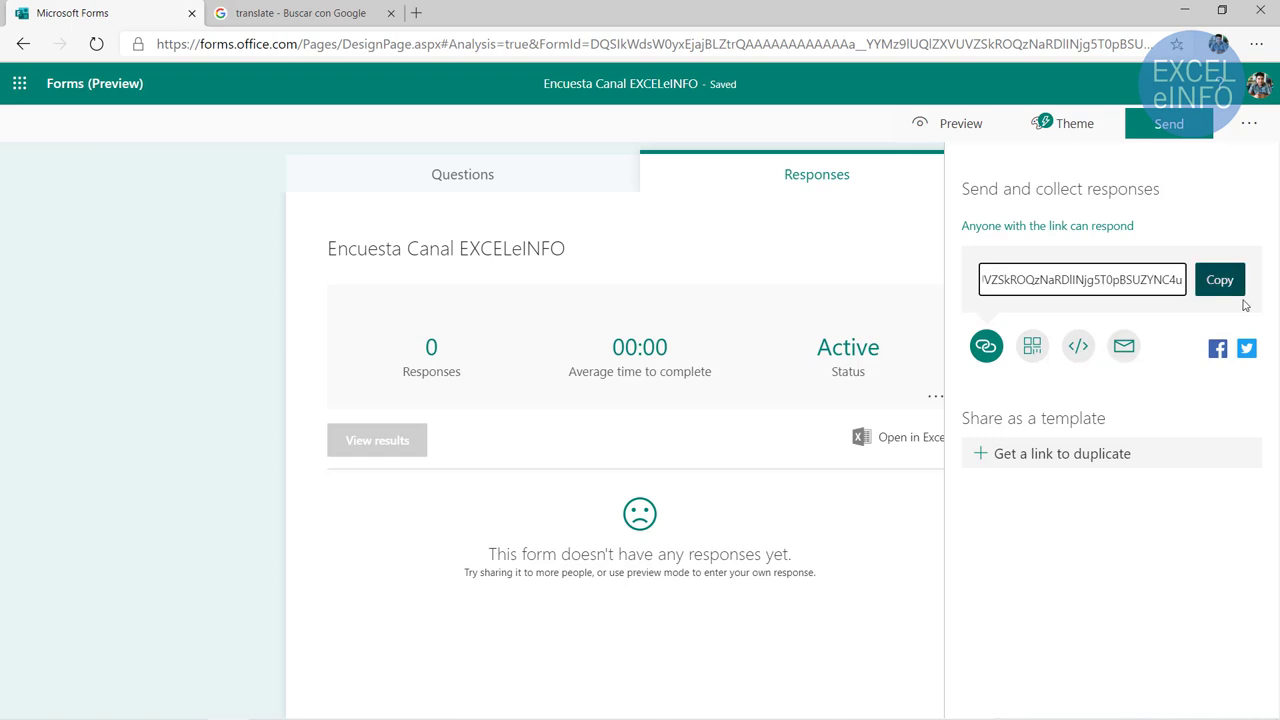
left_click(1218, 283)
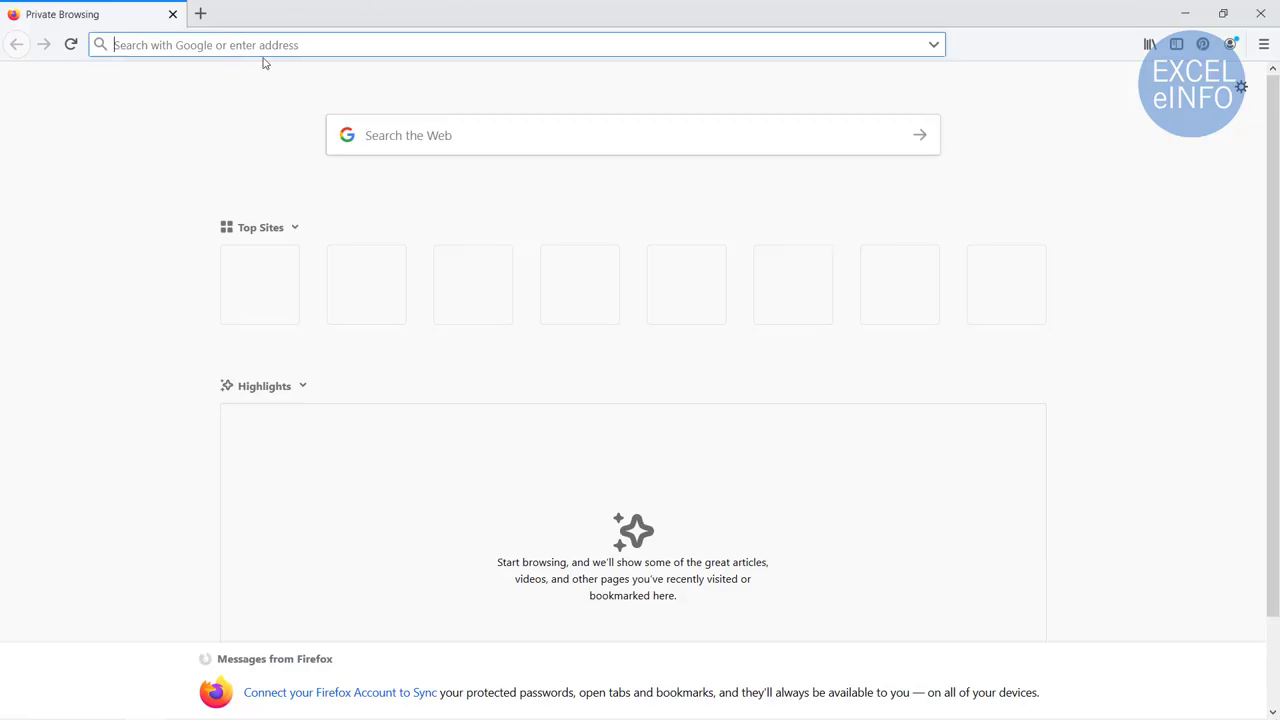
Open the copied link in a private browser window and scroll through the live form
key("ctrl+v")
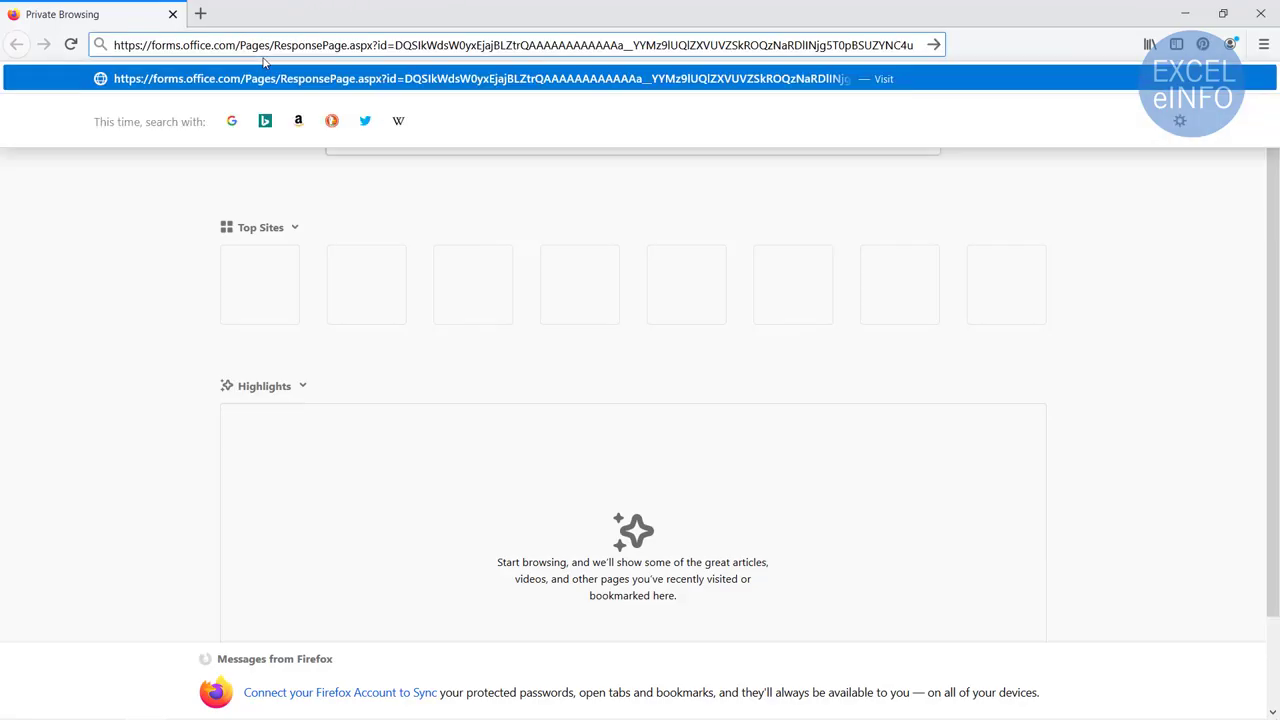
key("Return")
scroll(78, 416, "down", 3)
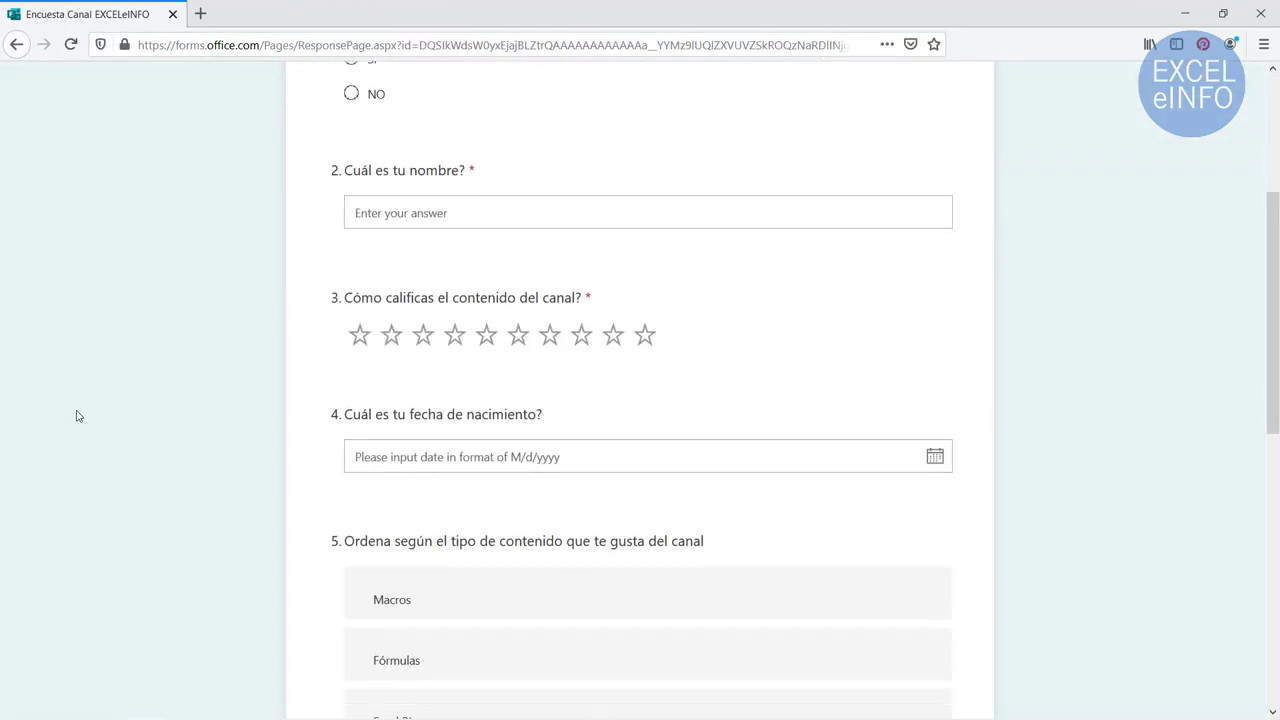
scroll(78, 416, "down", 2)
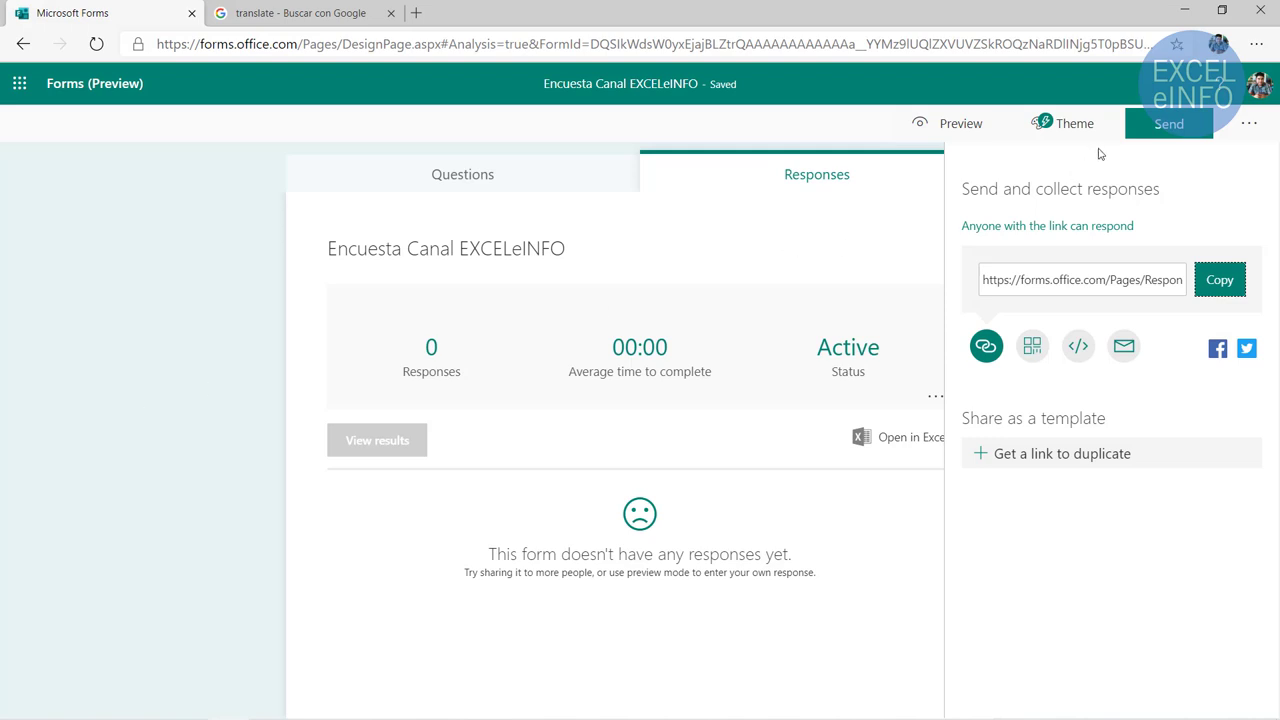
Try the students, yellow conveyor-box, park and blue-sky themes on the survey
left_click(1075, 124)
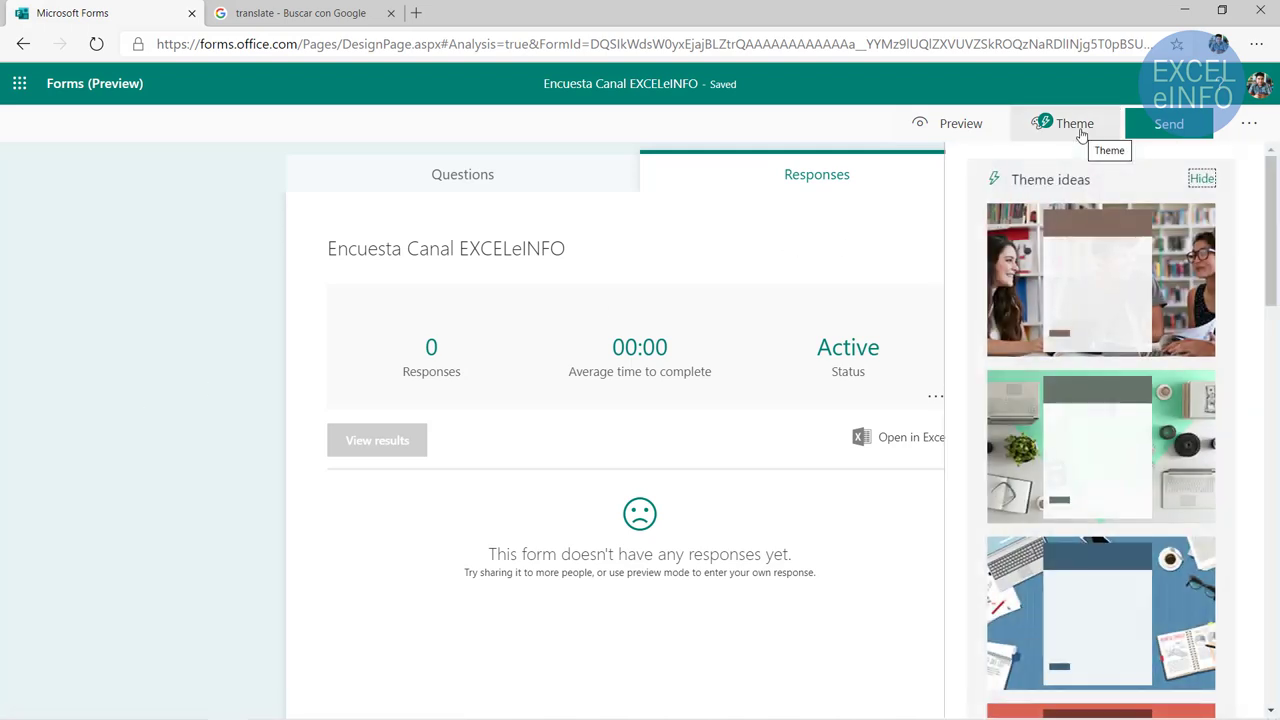
left_click(1096, 252)
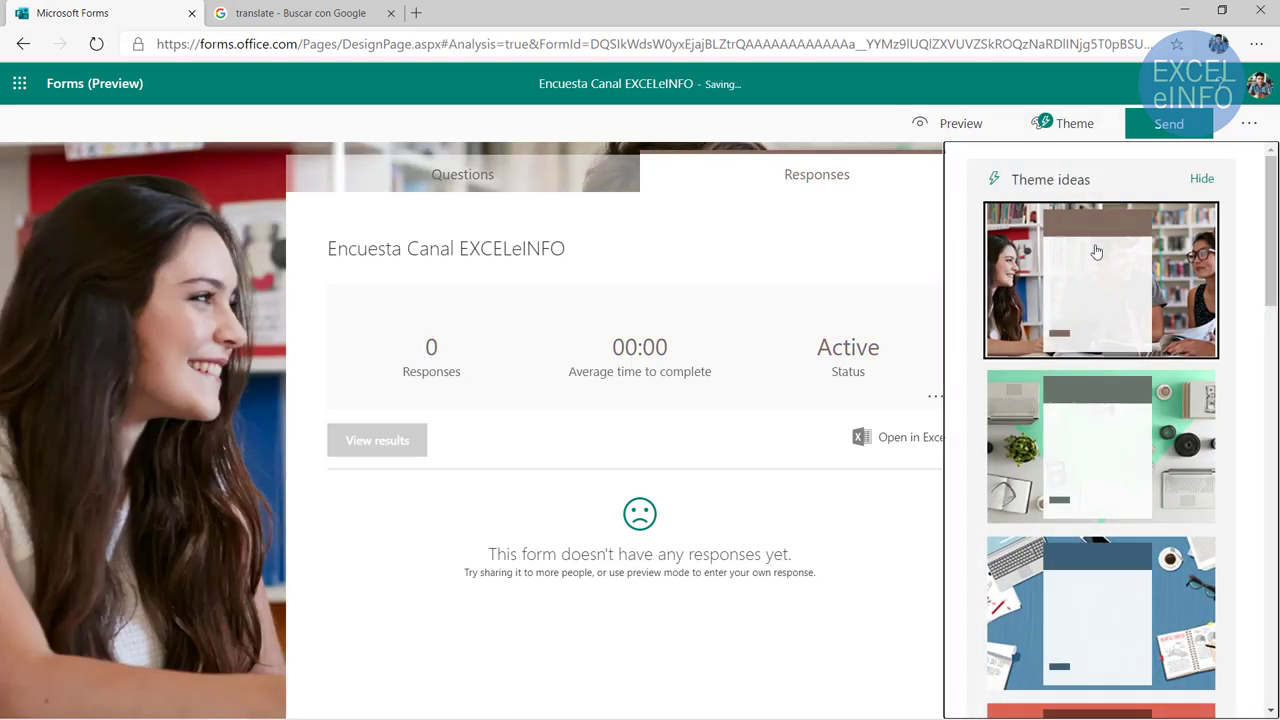
scroll(1096, 252, "down", 2)
scroll(1090, 300, "down", 3)
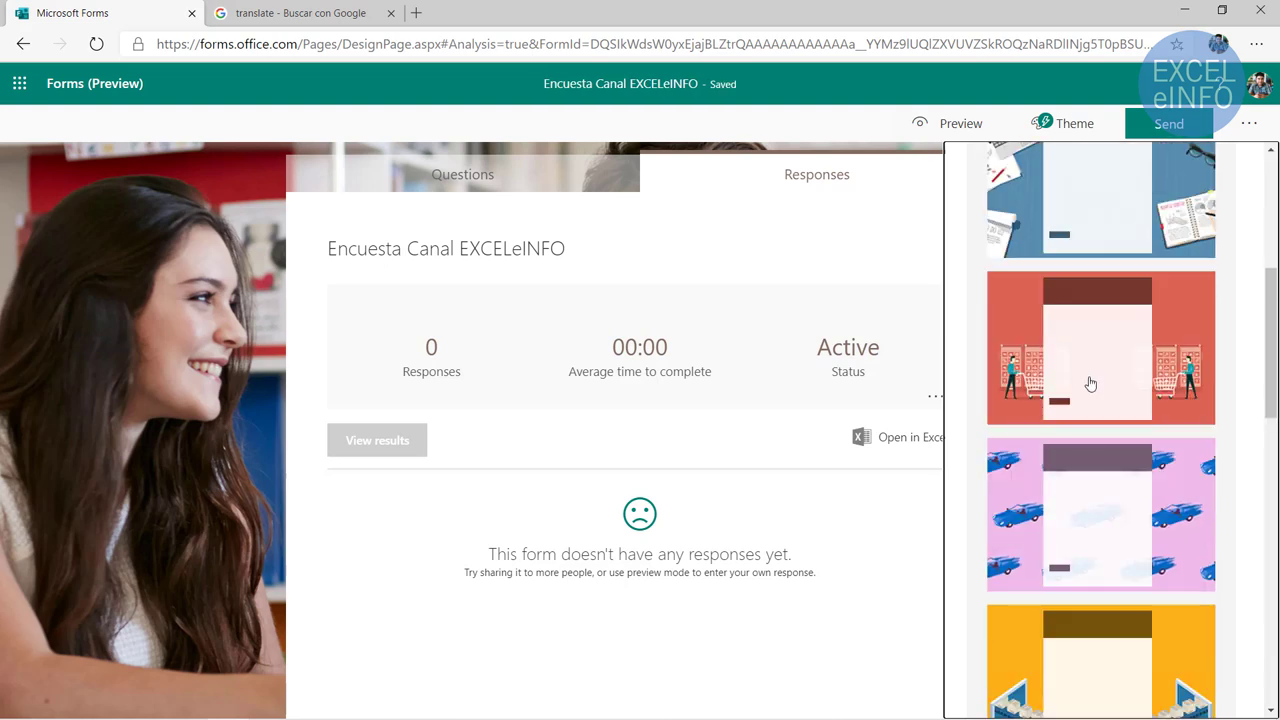
left_click(1090, 384)
left_click(1200, 179)
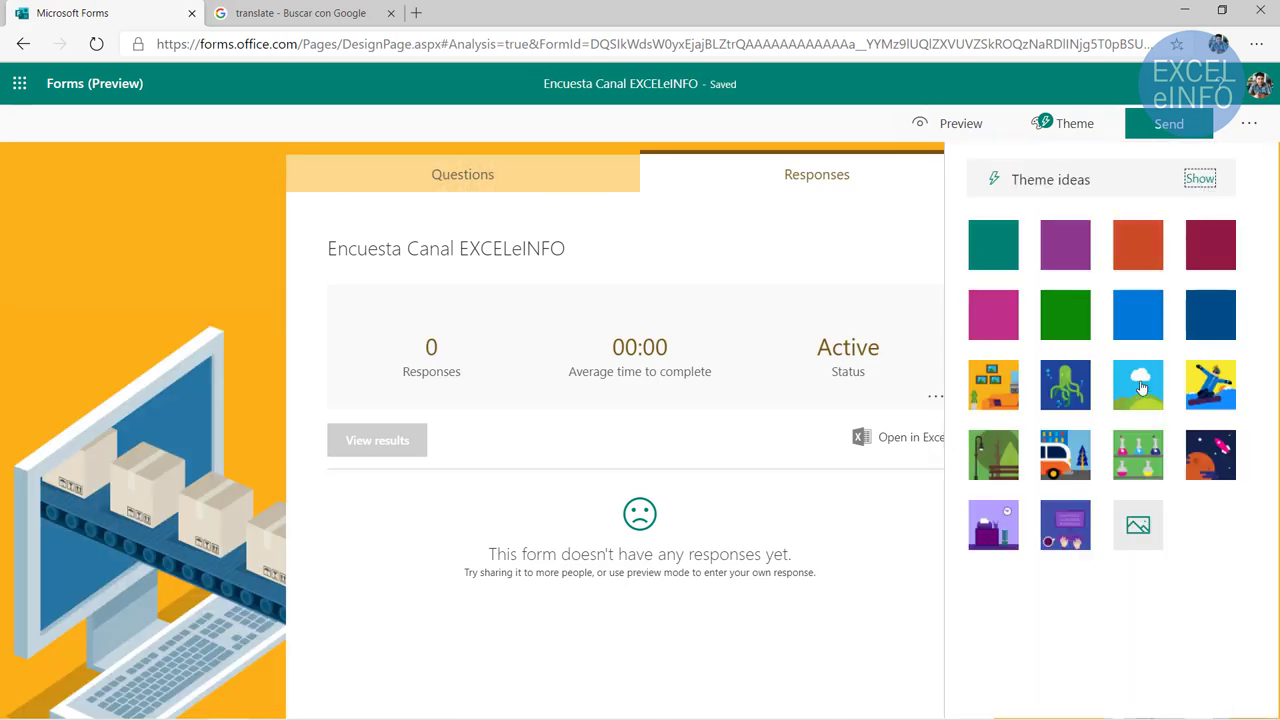
left_click(1005, 458)
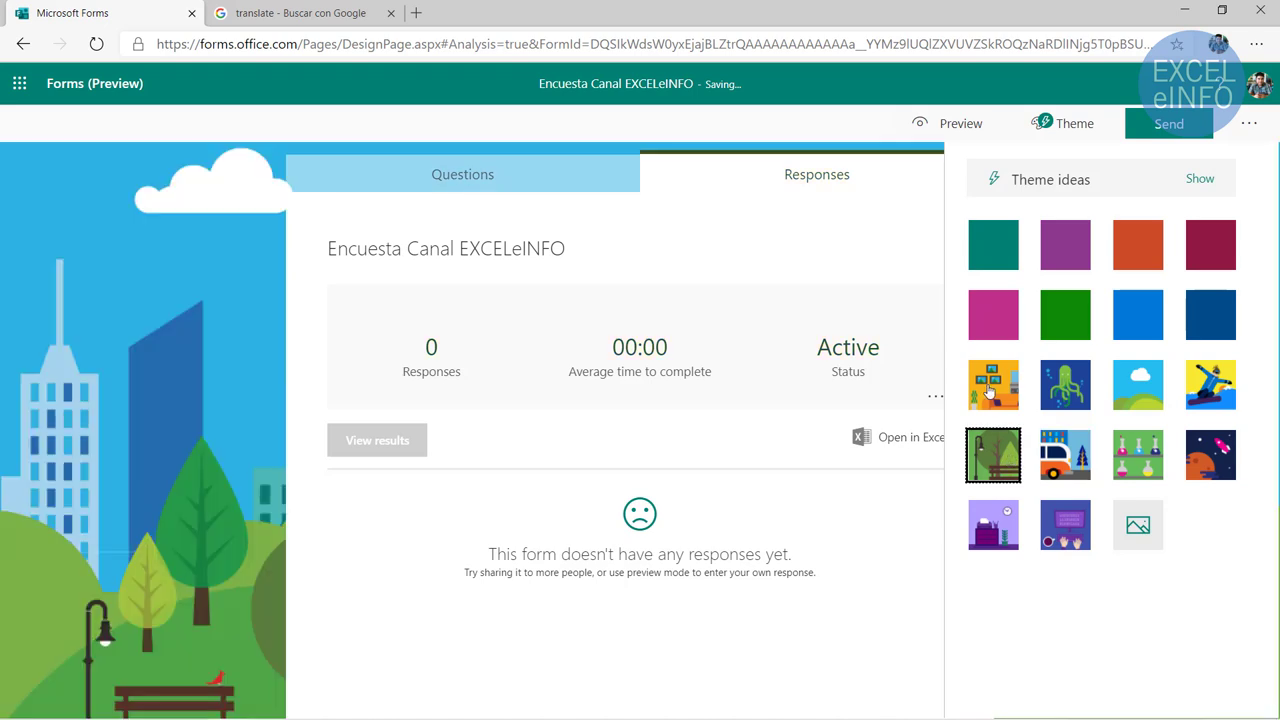
left_click(1145, 388)
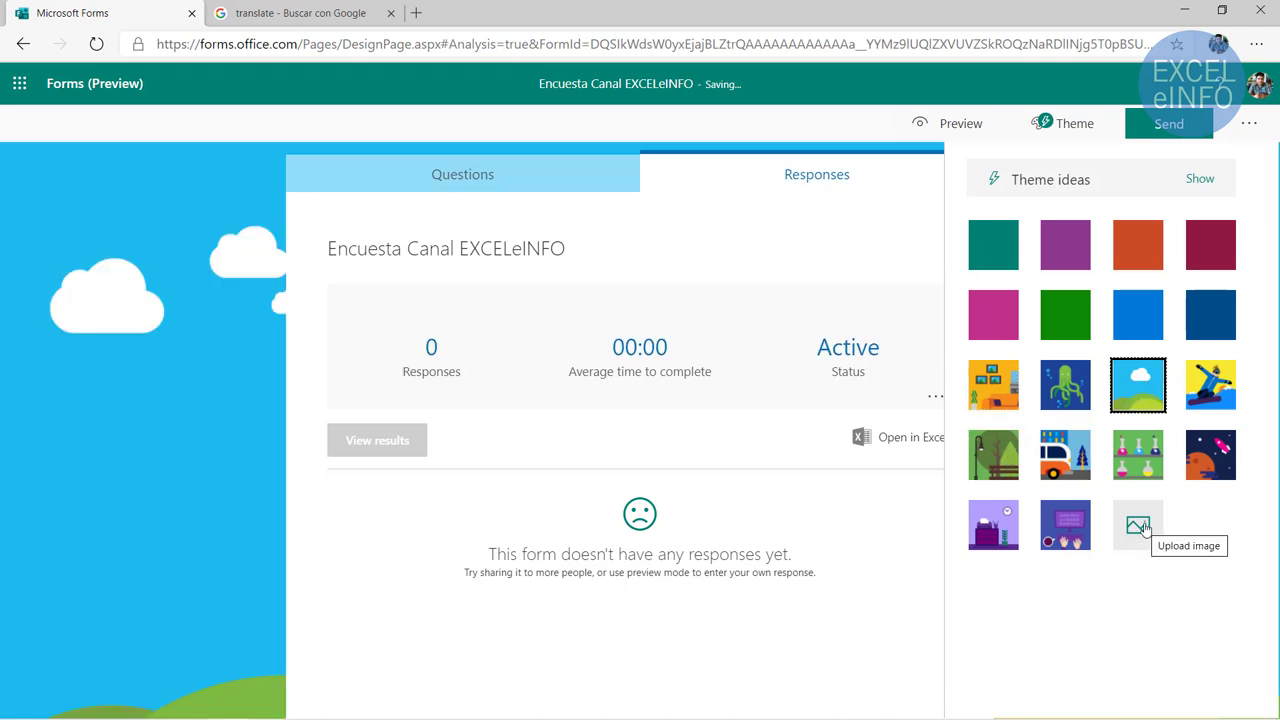
Use a Bing 'office people' photo of an office team as the background
left_click(1141, 527)
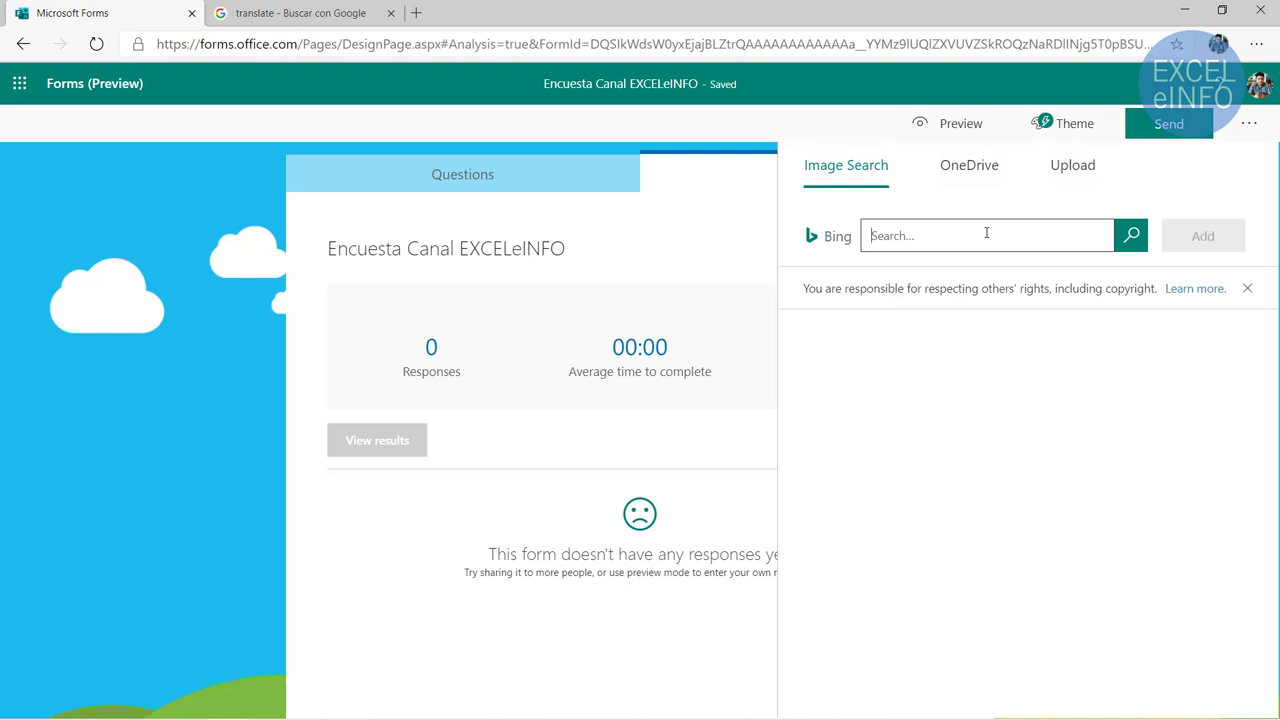
type("office people")
key("Return")
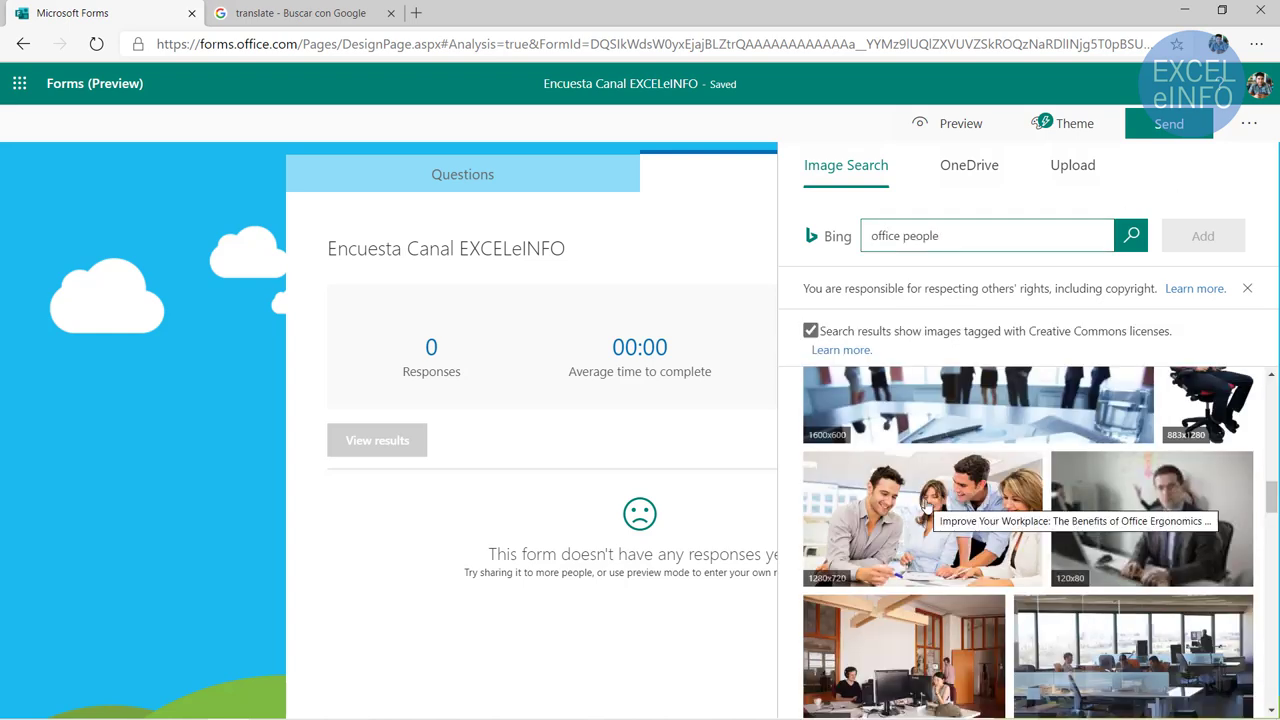
left_click(927, 508)
left_click(1220, 237)
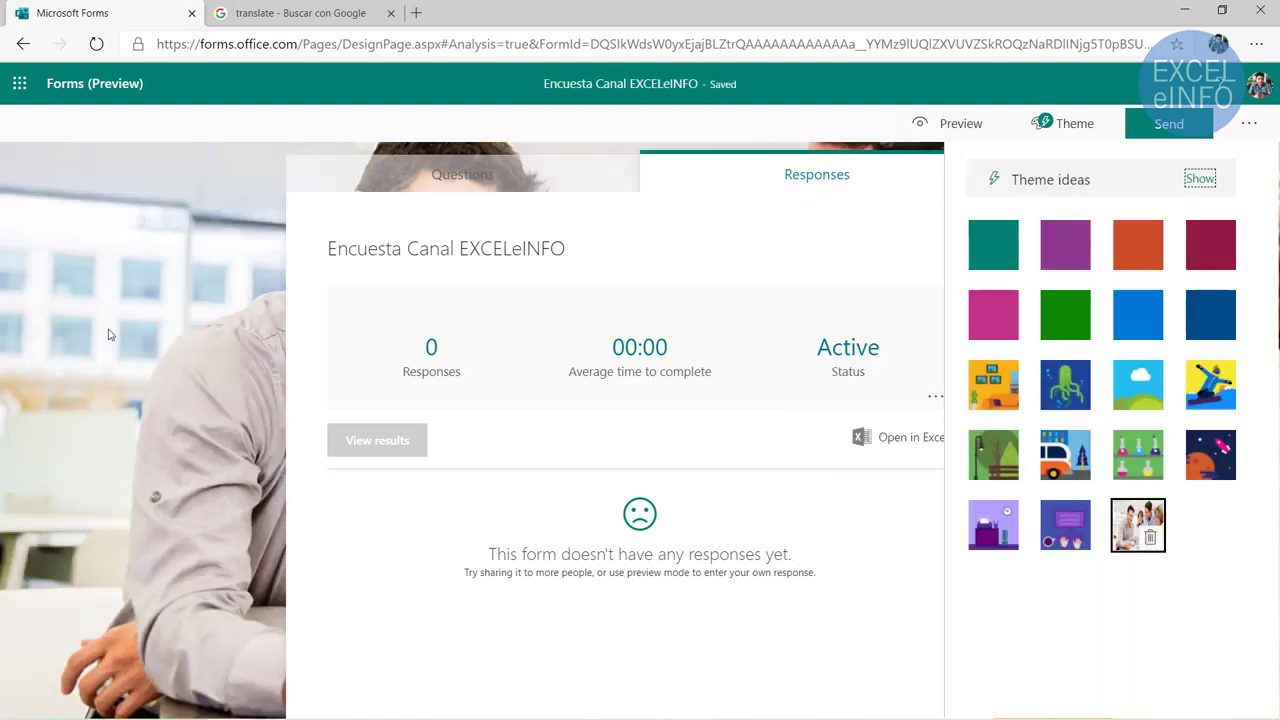
left_click(124, 300)
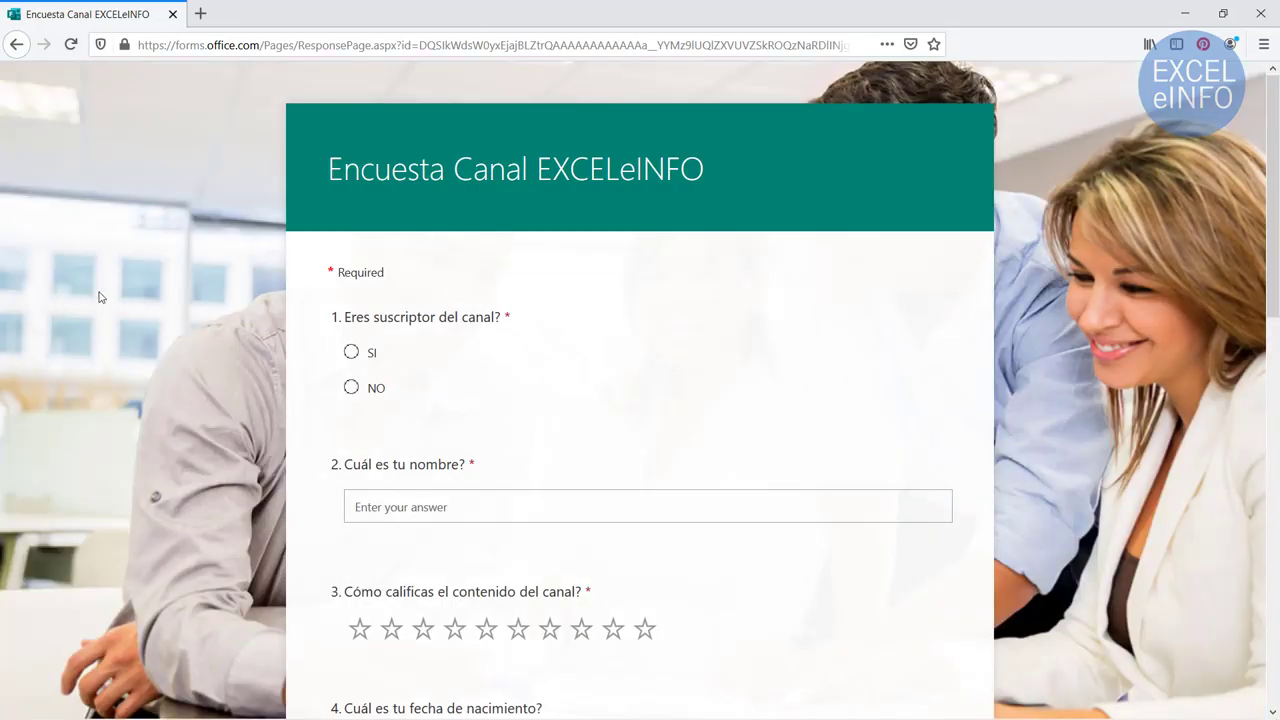
Answer SI to the subscriber question, enter a name, and rate the content ten stars
scroll(98, 296, "down", 3)
scroll(98, 296, "down", 5)
scroll(98, 296, "up", 8)
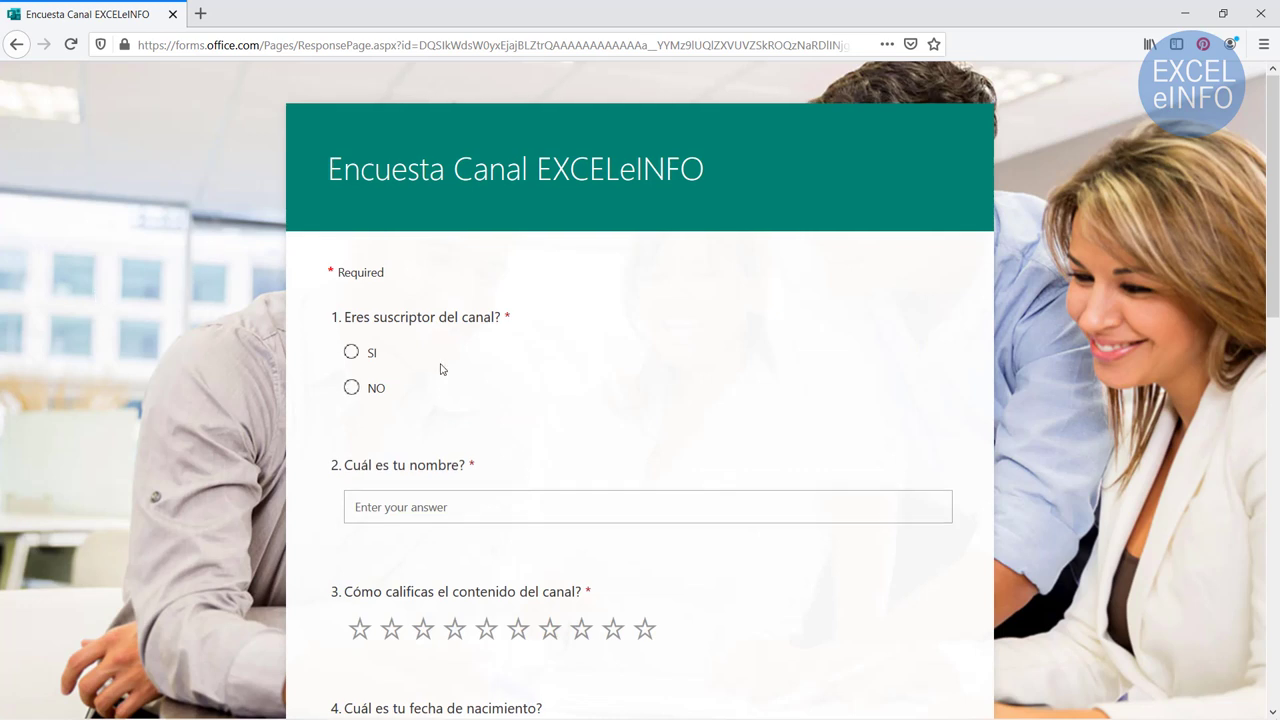
left_click(351, 352)
left_click(481, 508)
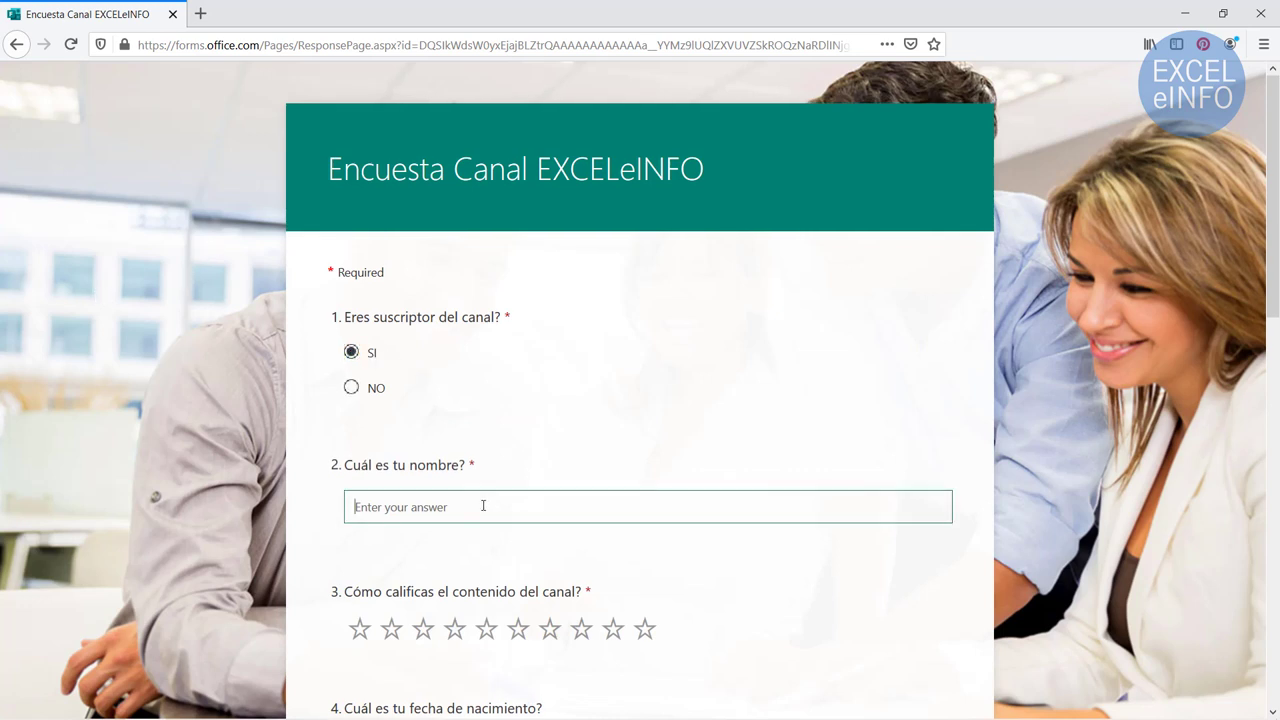
type("sr")
key("BackSpace")
type("ergio")
scroll(485, 505, "down", 2)
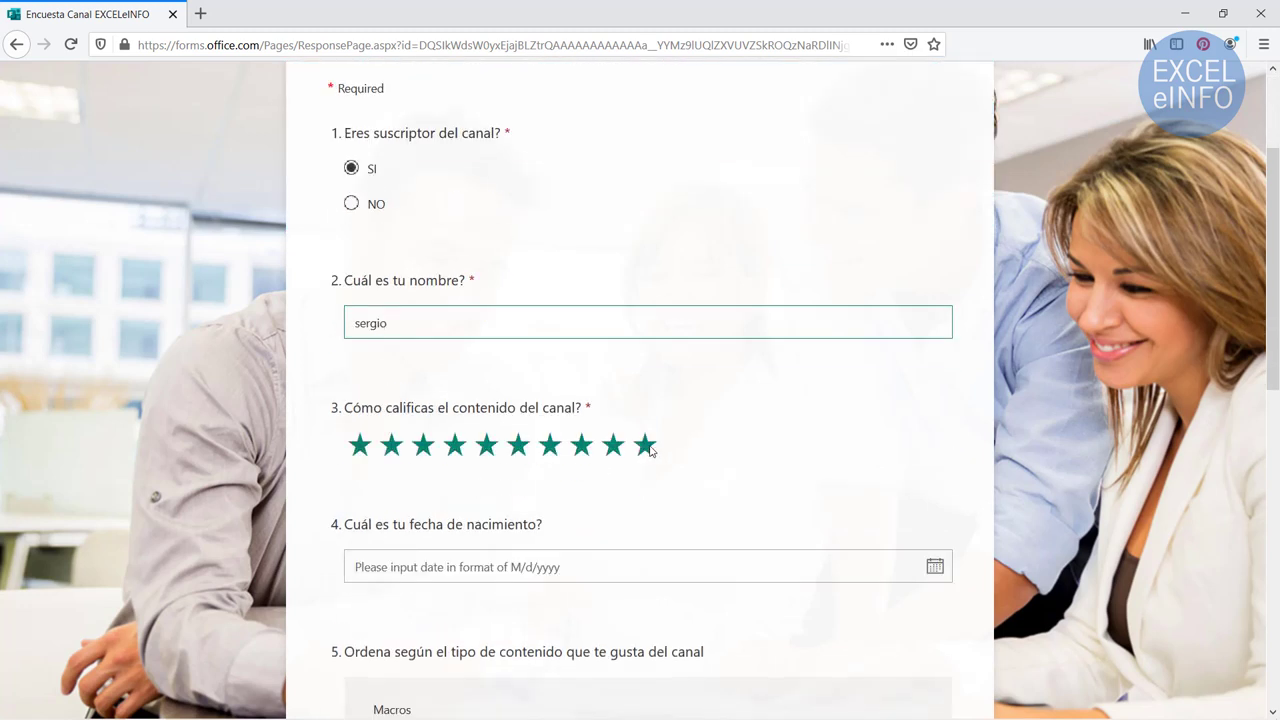
left_click(518, 445)
left_click(645, 445)
Rank Excel BI second, rate all three aspects Muy satisfecho, and give recommendation 10
scroll(620, 430, "down", 2)
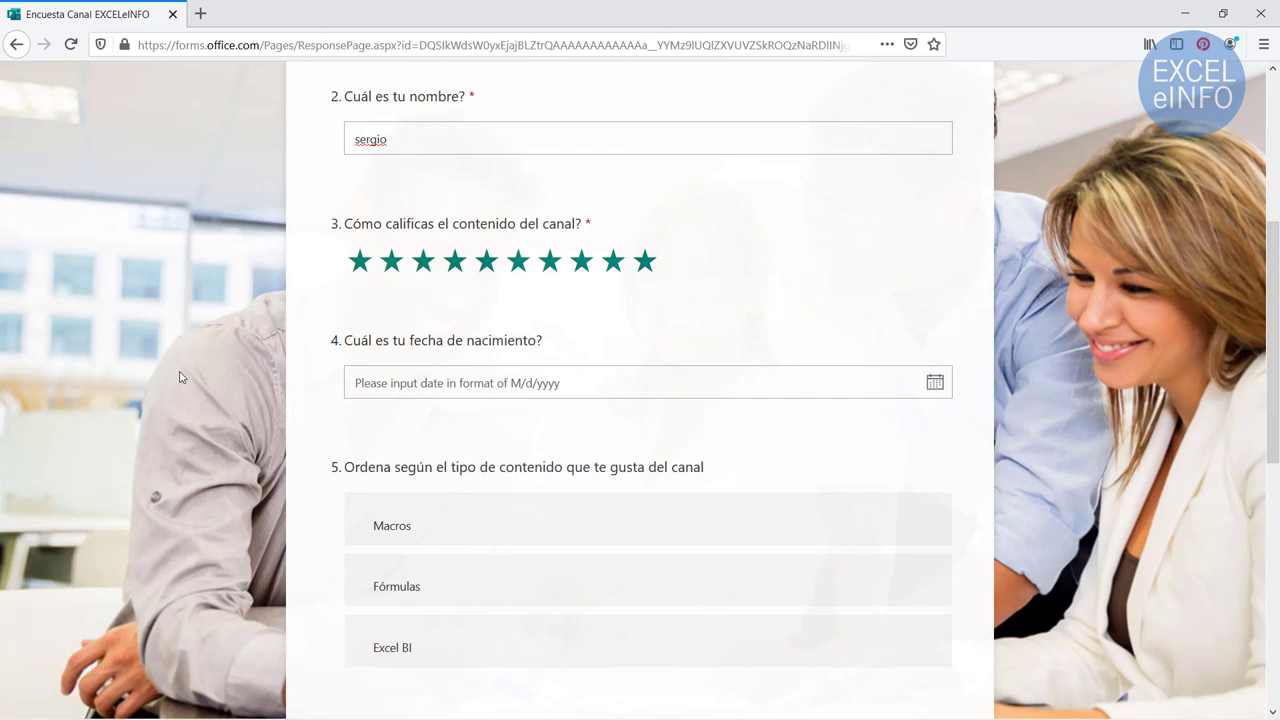
scroll(655, 410, "down", 2)
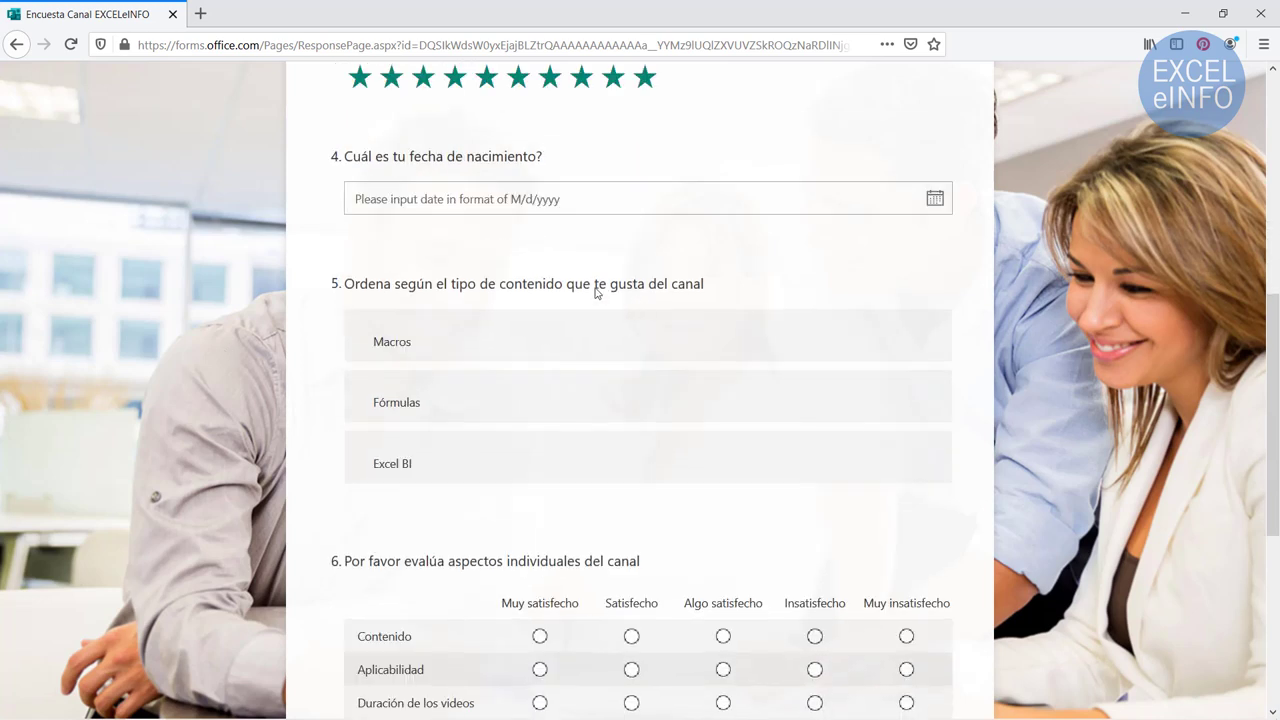
mouse_move(648, 525)
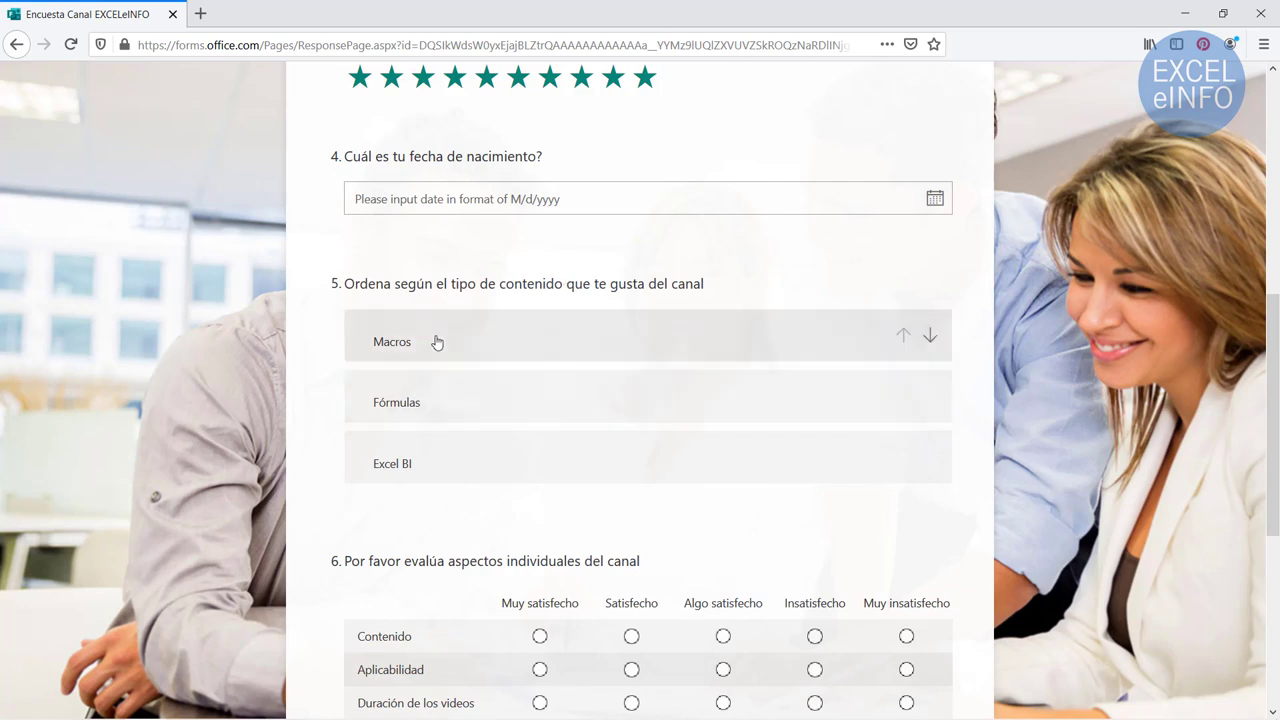
left_click_drag(434, 470, 440, 402)
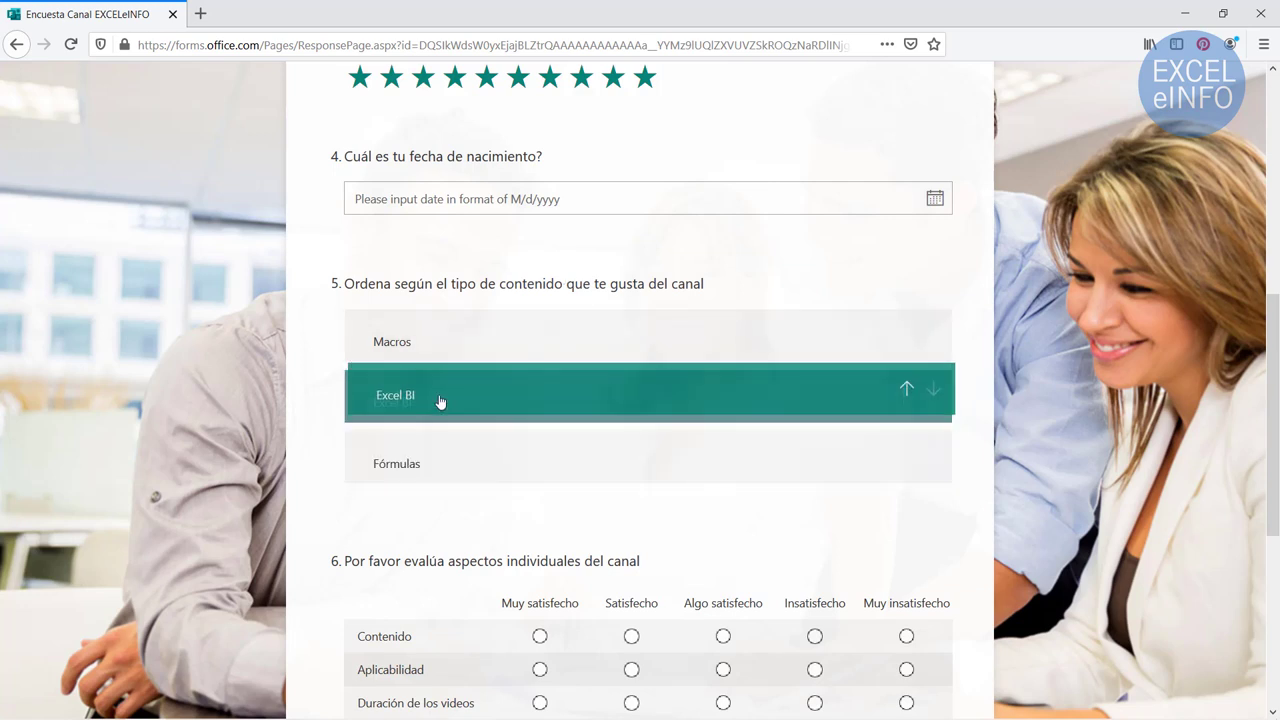
scroll(300, 430, "down", 3)
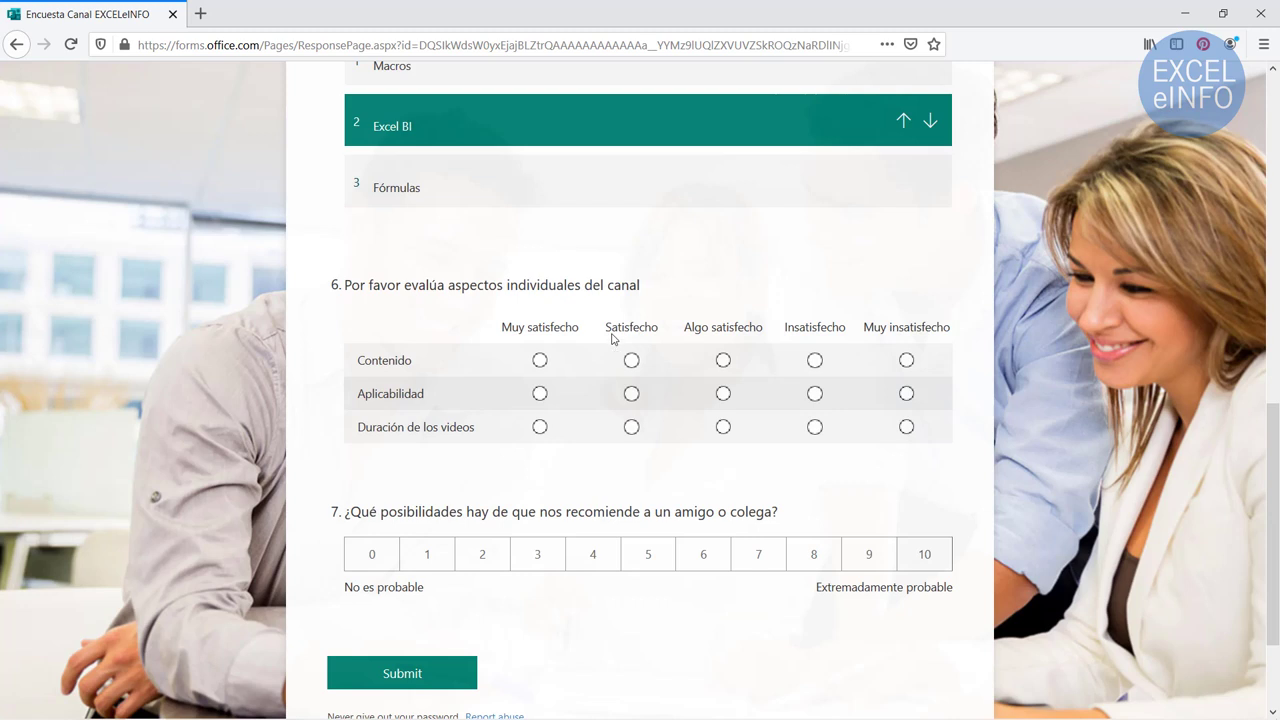
left_click(540, 360)
left_click(540, 393)
left_click(540, 427)
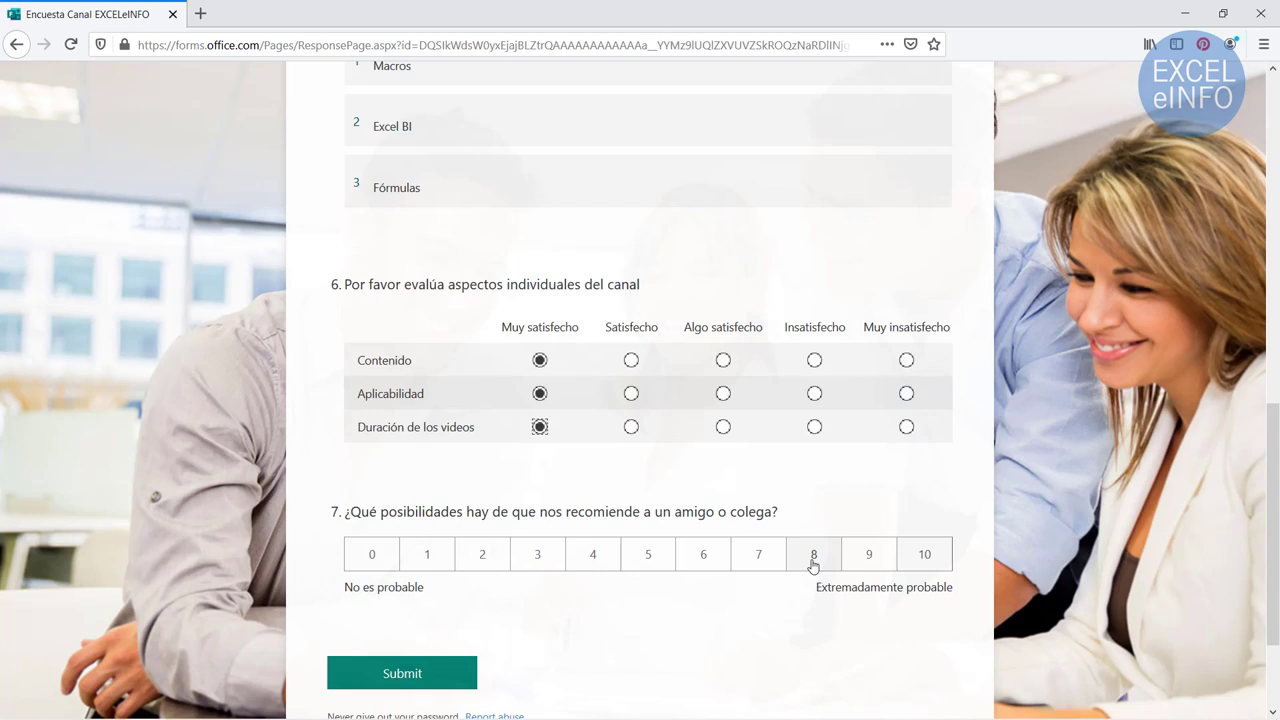
left_click(929, 566)
scroll(929, 566, "down", 3)
Submit the response, check the Thanks! confirmation, and return to the Forms Responses window
left_click(434, 522)
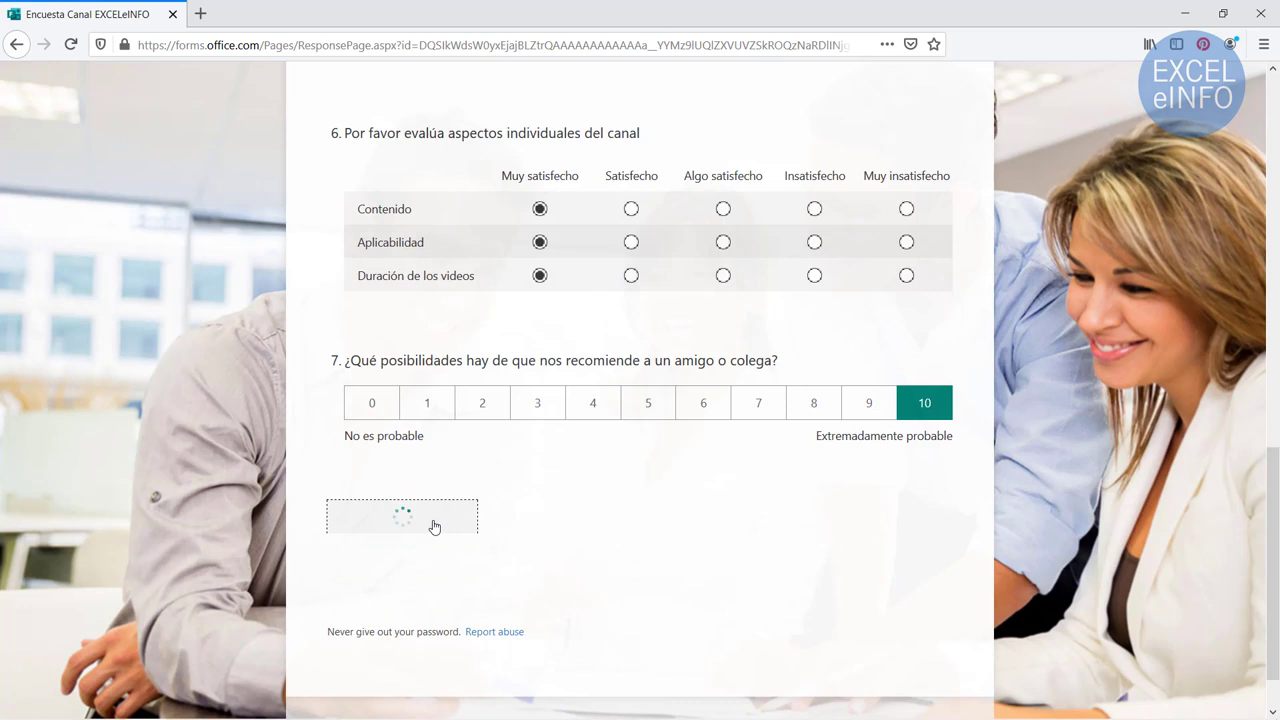
double_click(451, 220)
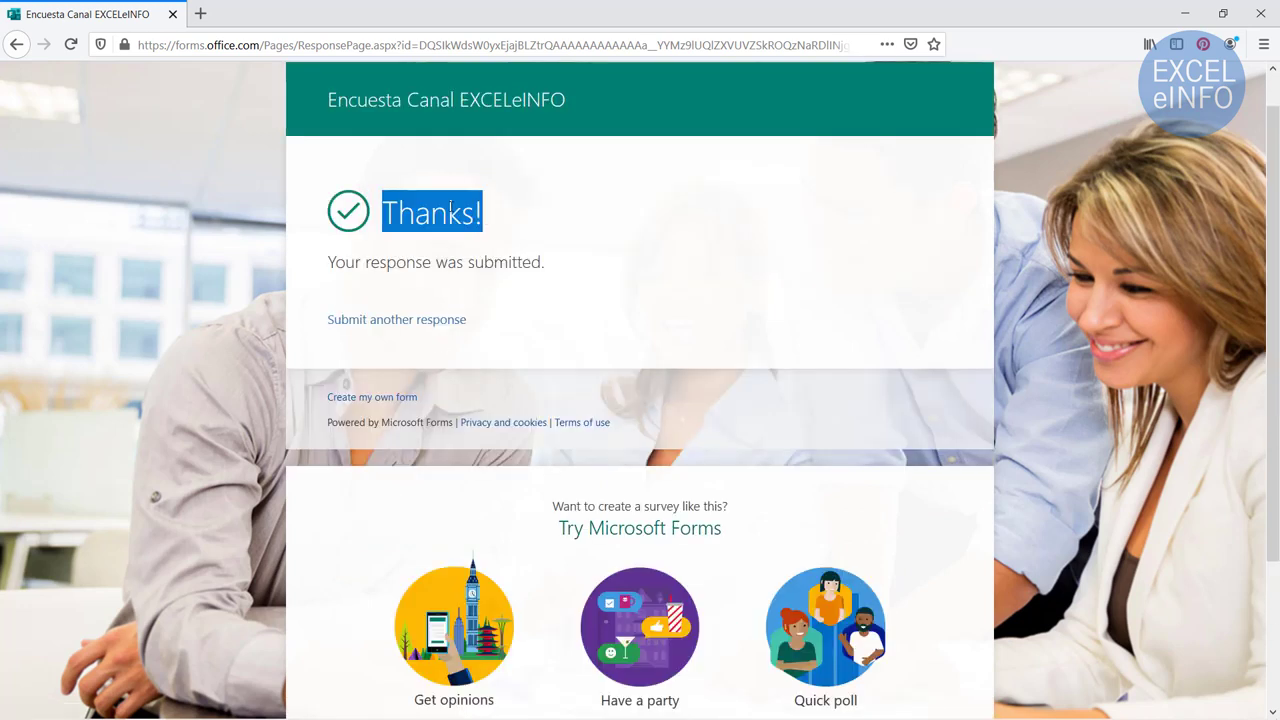
triple_click(427, 259)
key("alt+Tab")
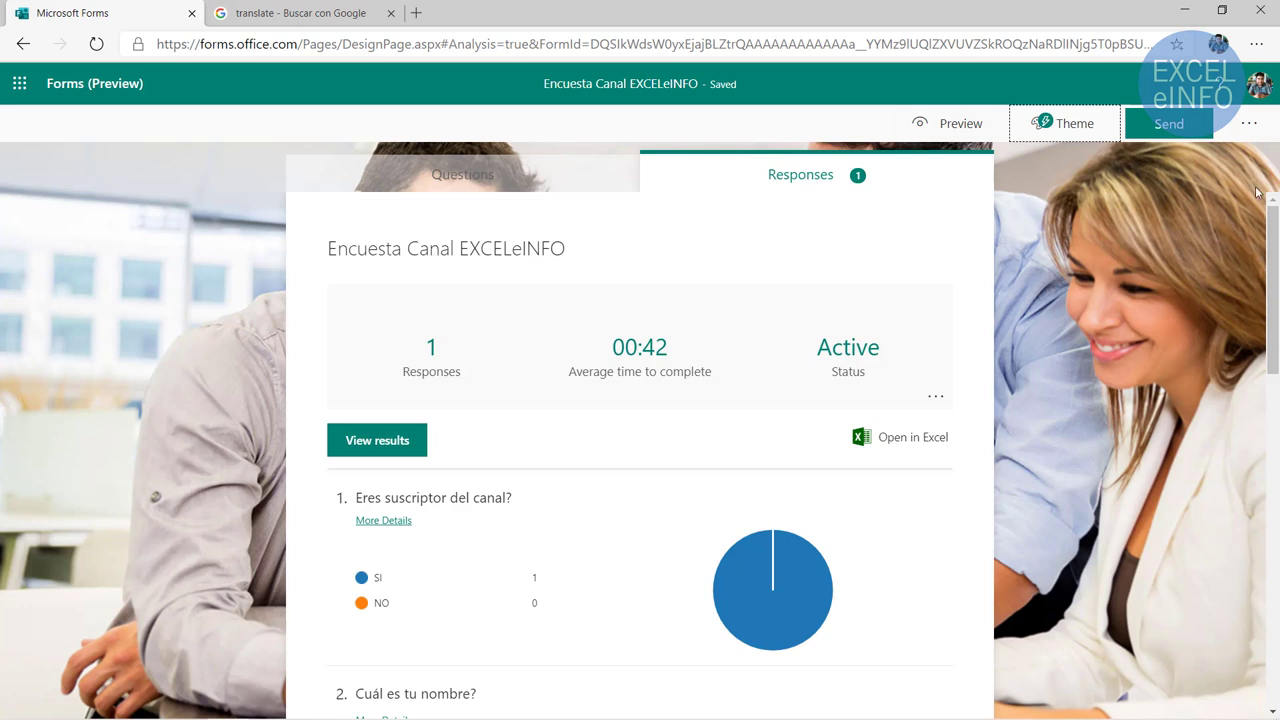
left_click(1249, 124)
left_click(1144, 199)
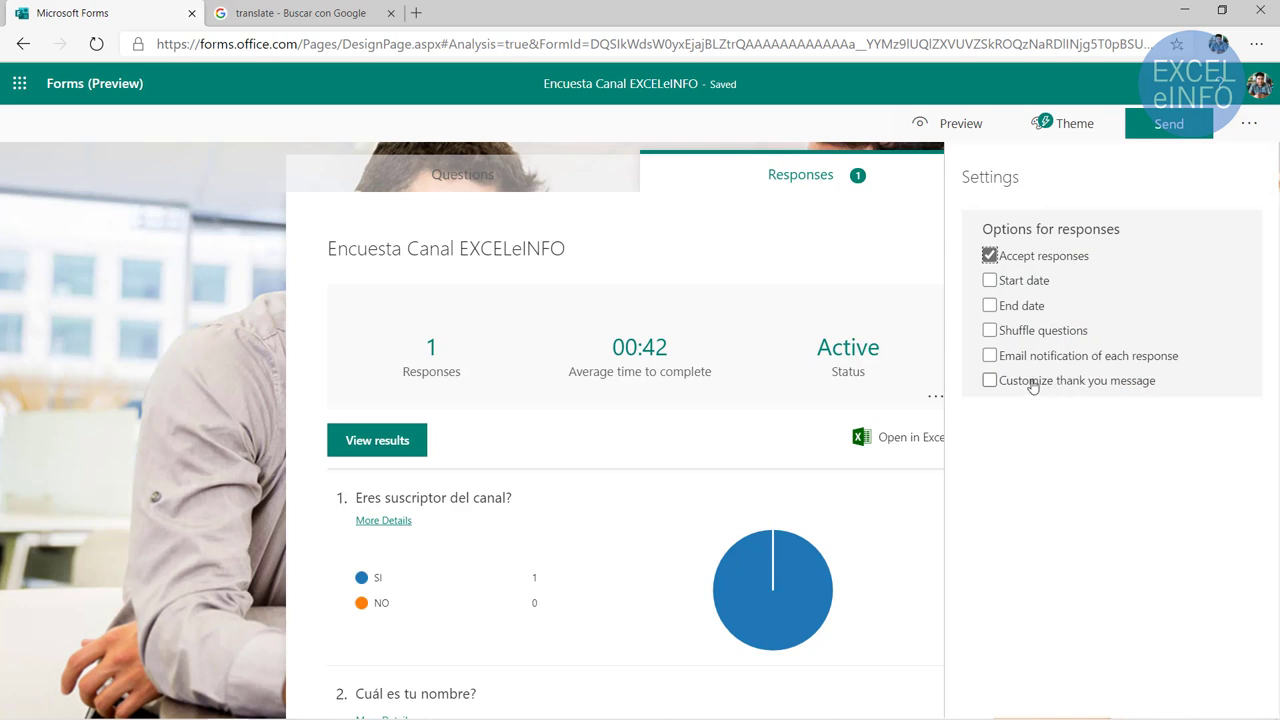
left_click(1033, 384)
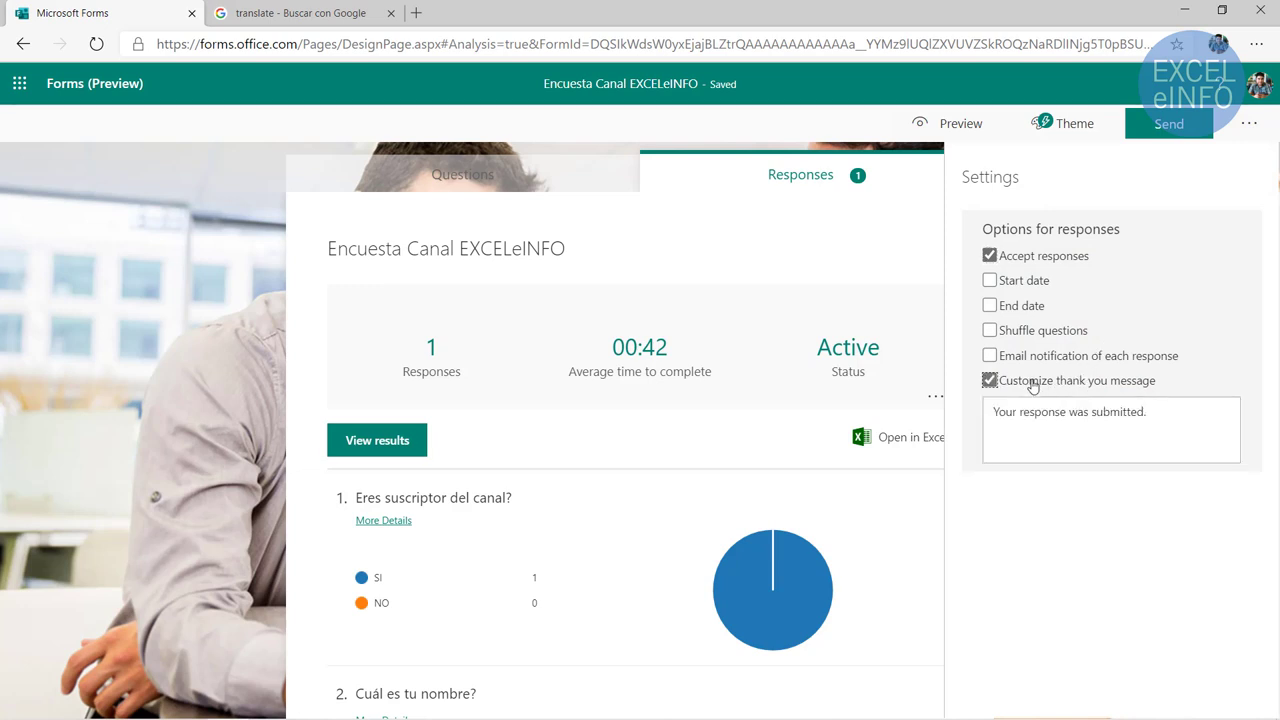
left_click(1033, 384)
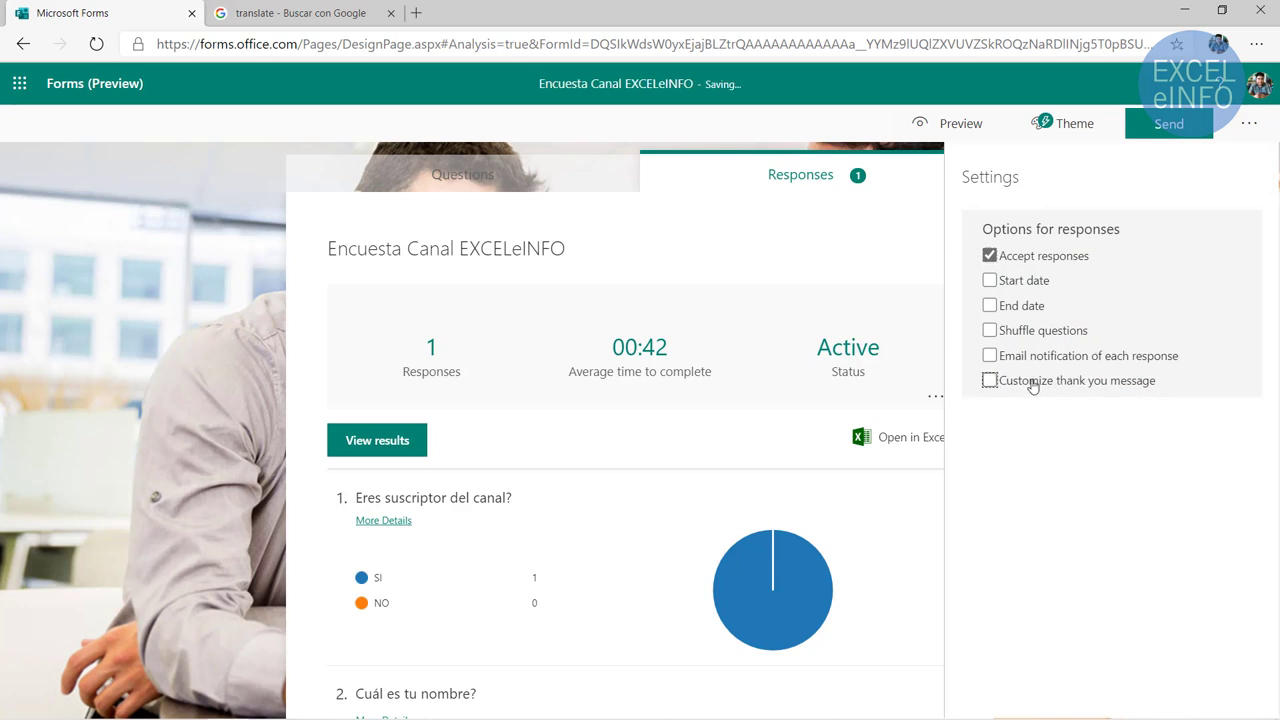
left_click(163, 263)
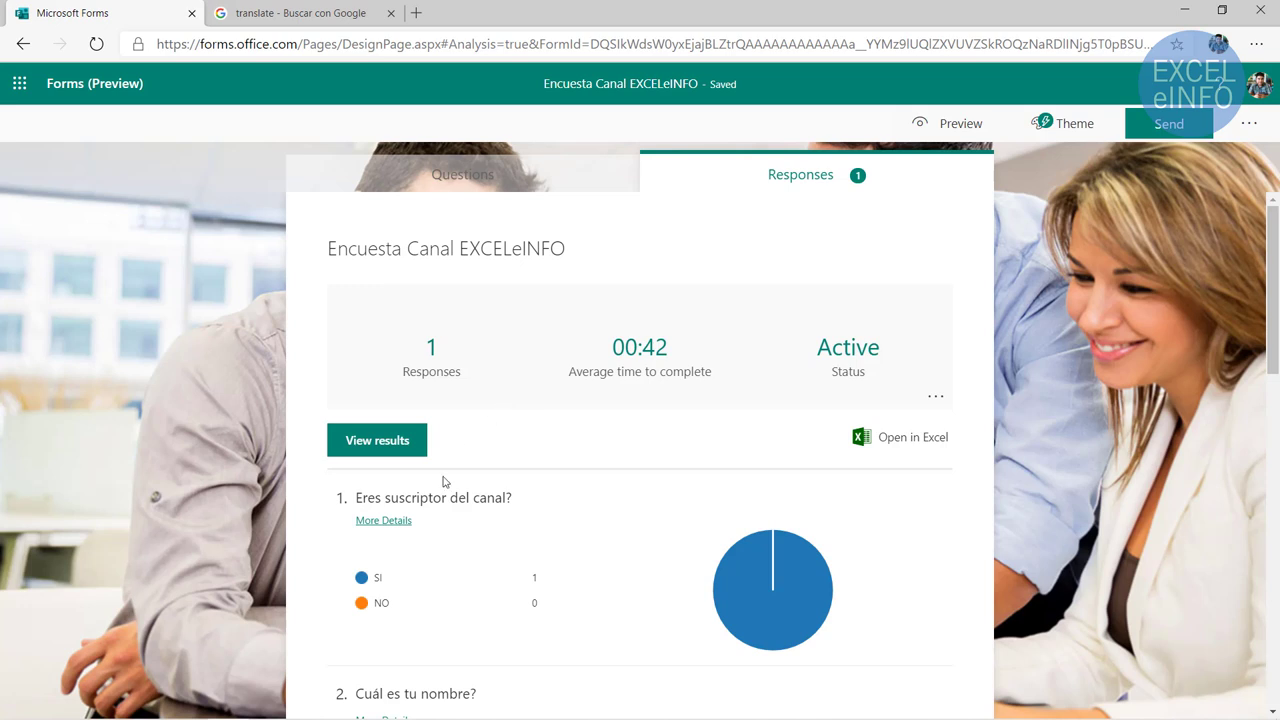
scroll(445, 470, "down", 1)
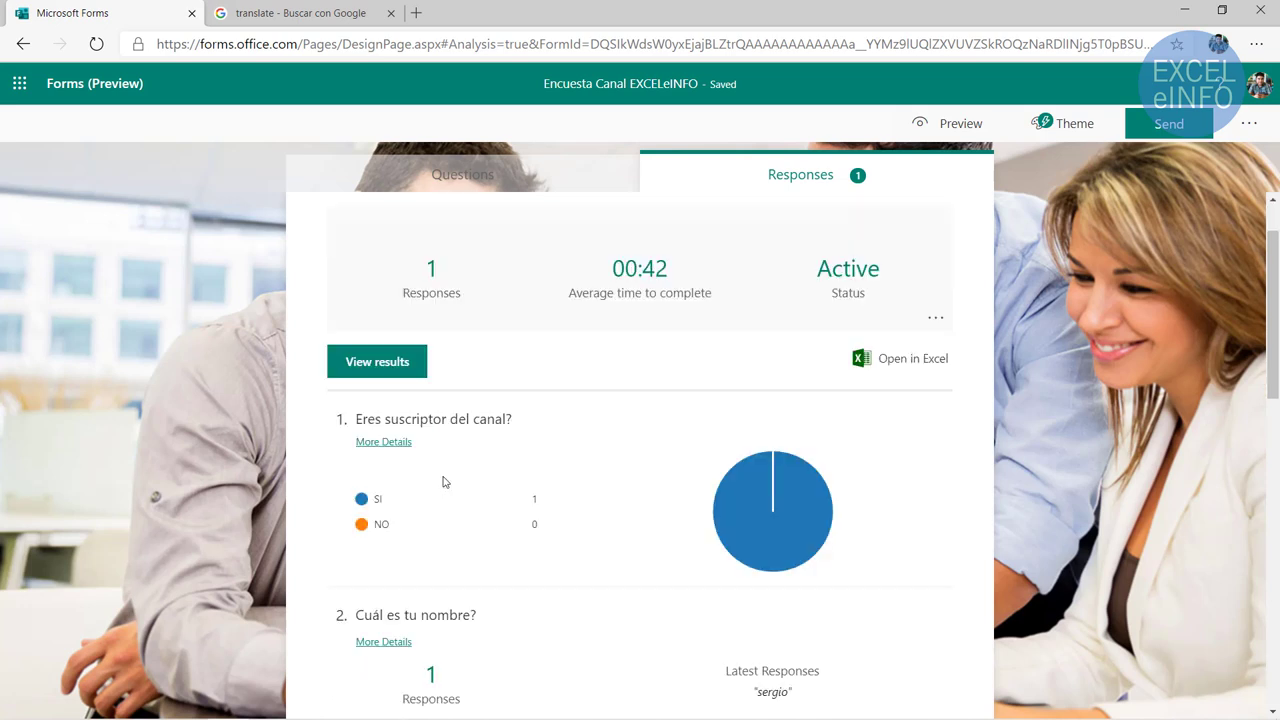
left_click(385, 364)
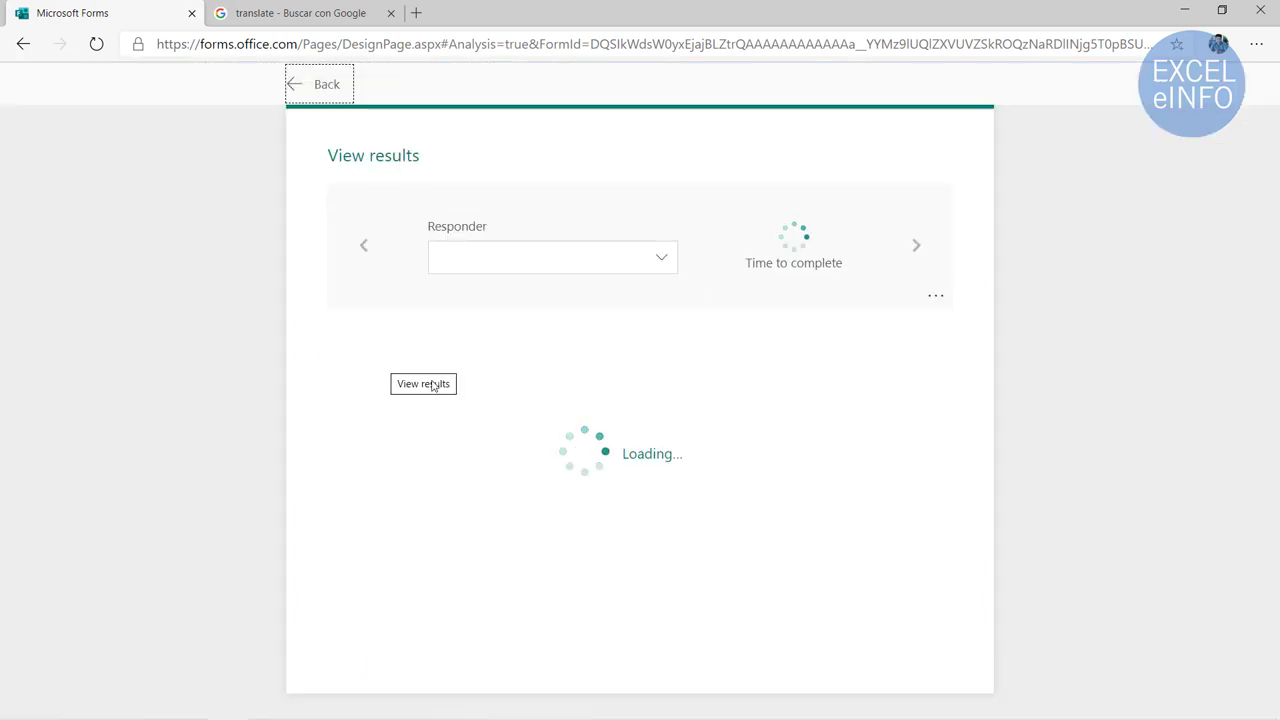
left_click(659, 262)
left_click(659, 262)
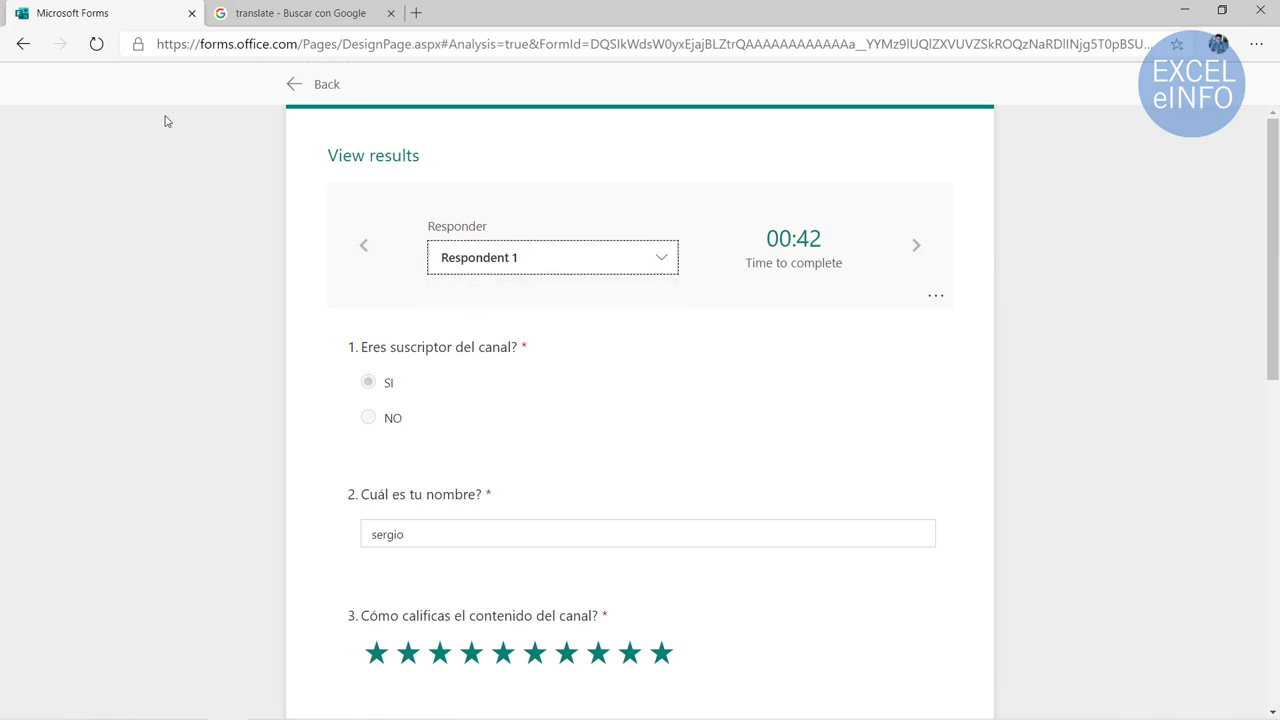
left_click(293, 84)
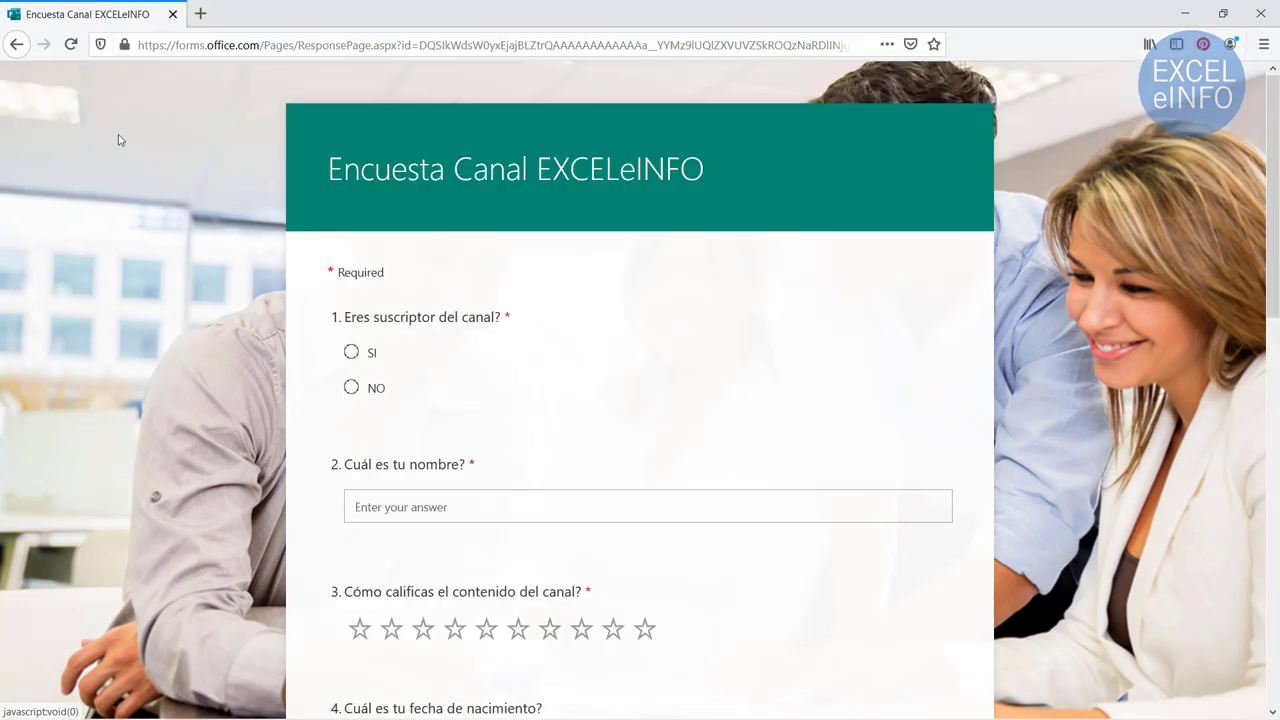
scroll(150, 282, "down", 5)
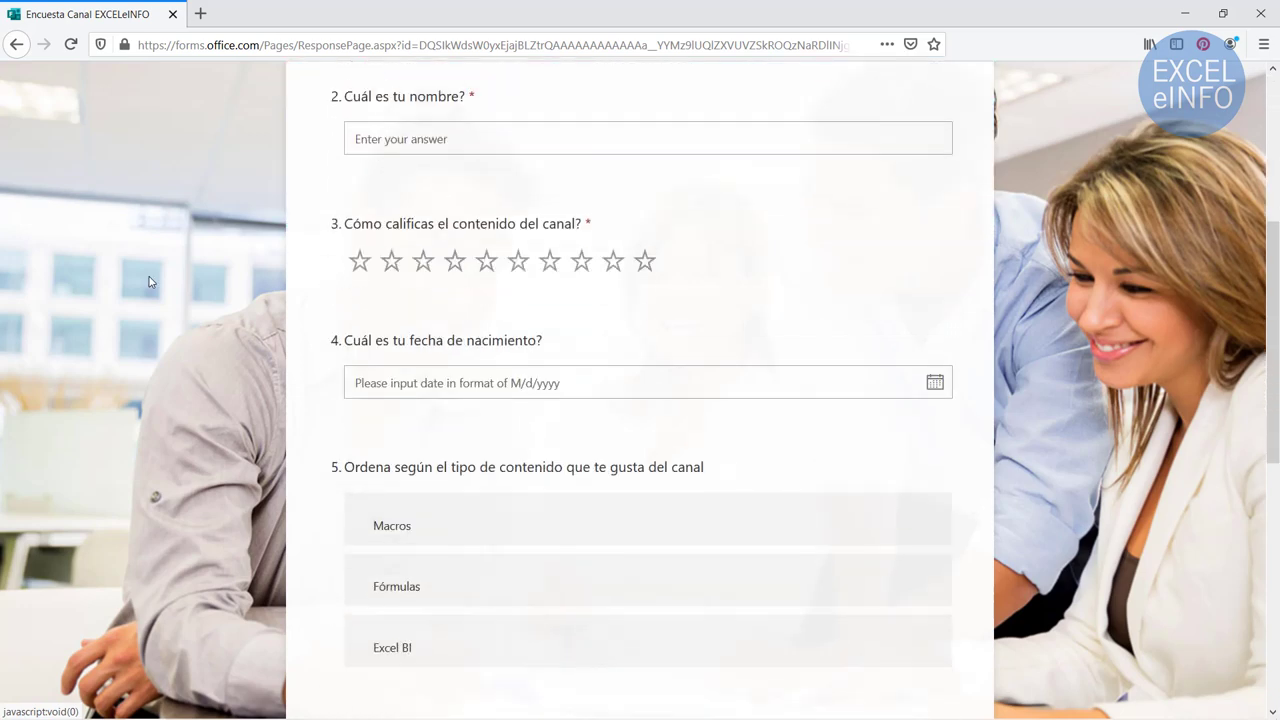
scroll(150, 282, "down", 5)
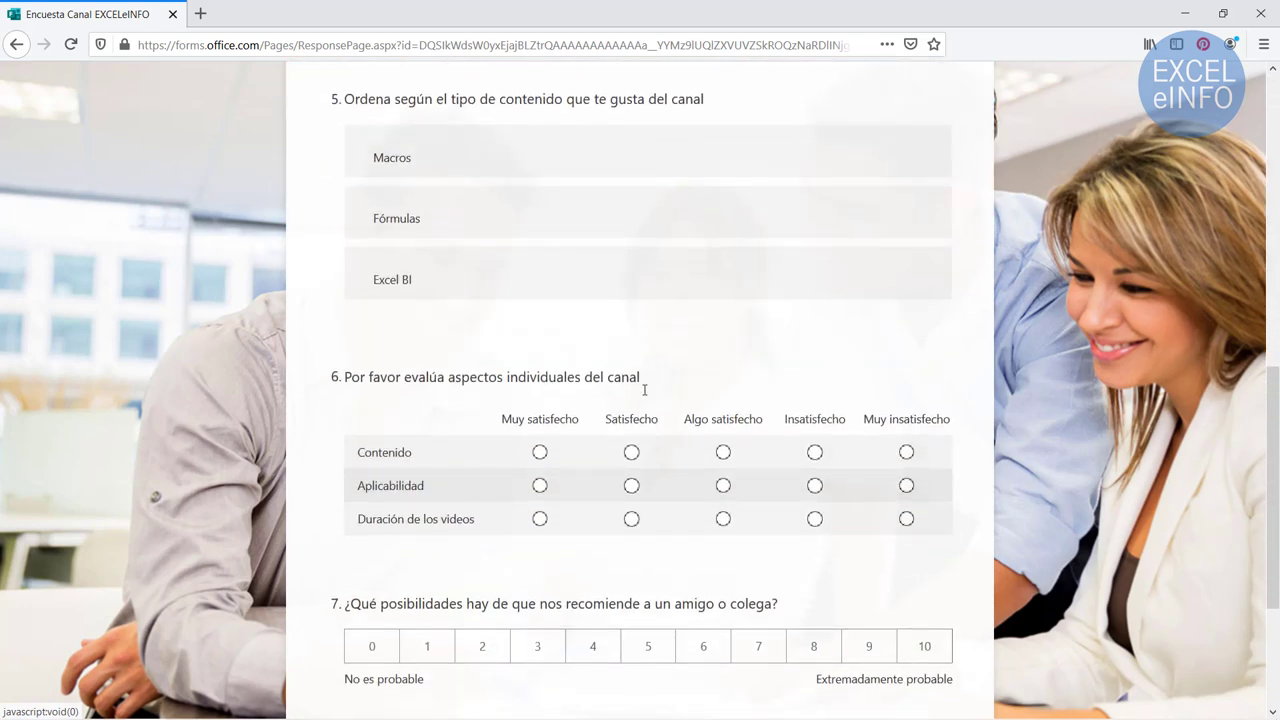
scroll(650, 455, "down", 3)
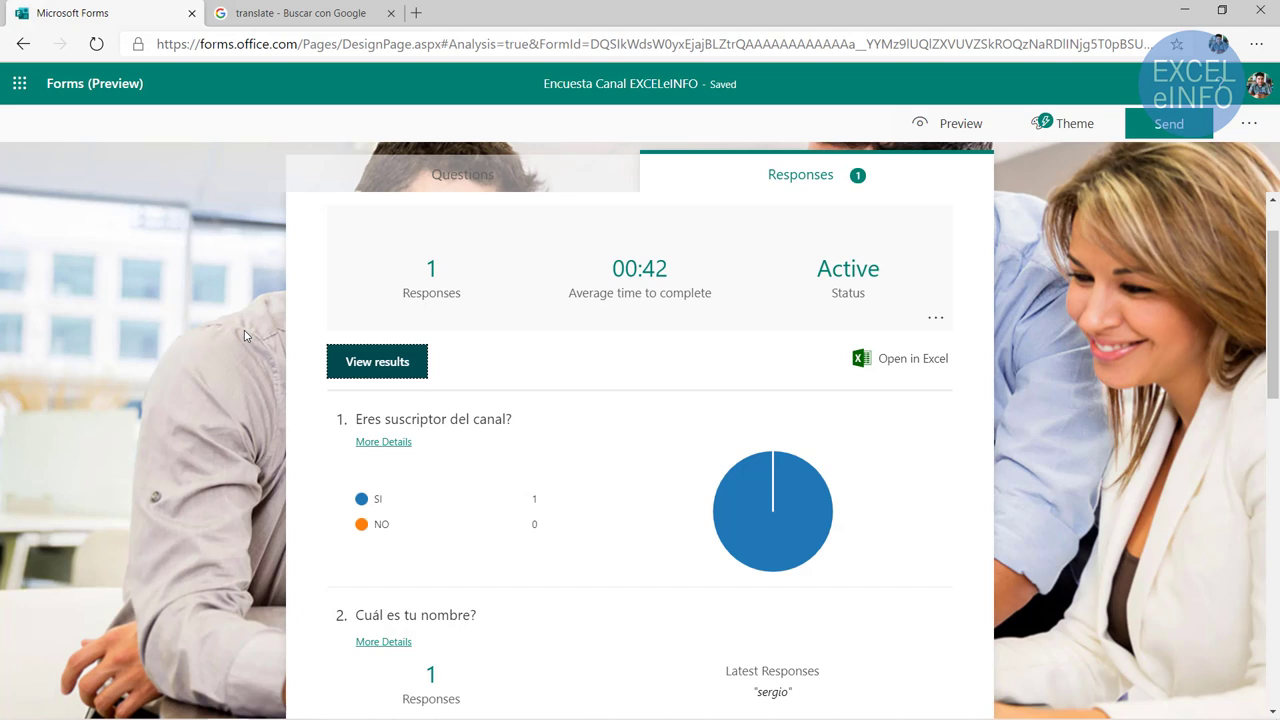
Create a new quiz from the Forms home page titled 'Examen de Excel'
left_click(97, 90)
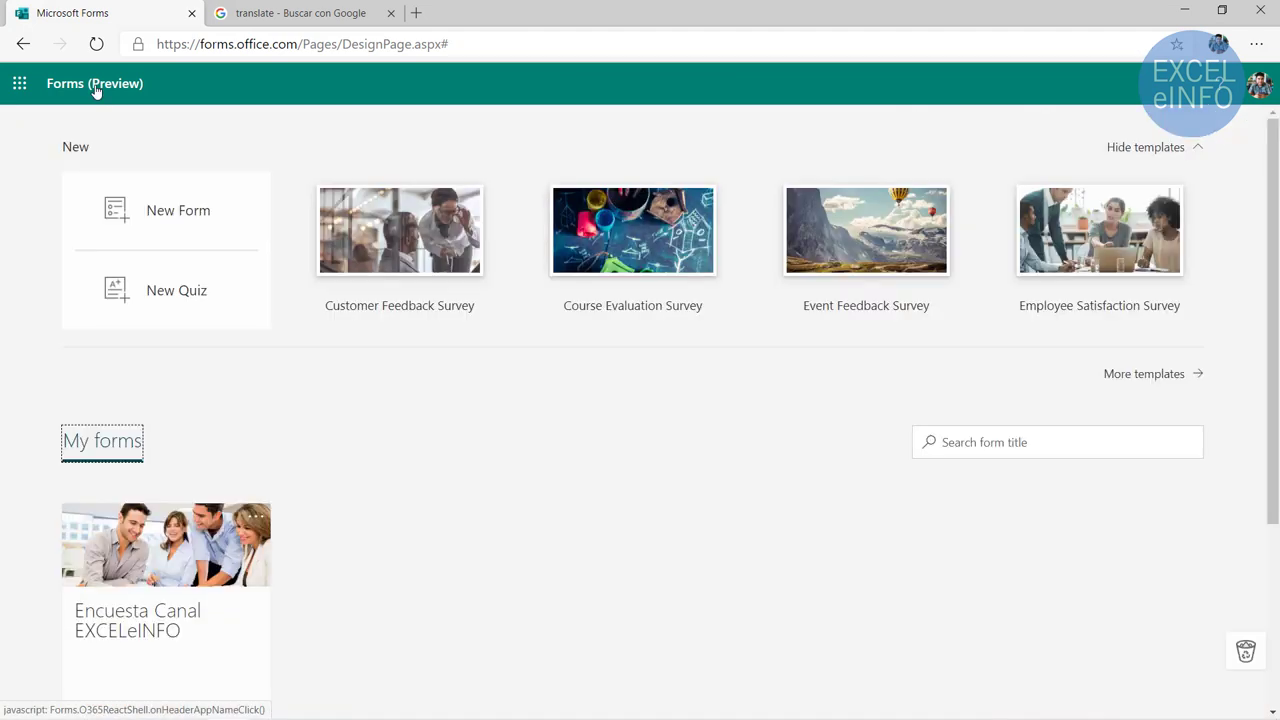
left_click(208, 308)
type("Ex")
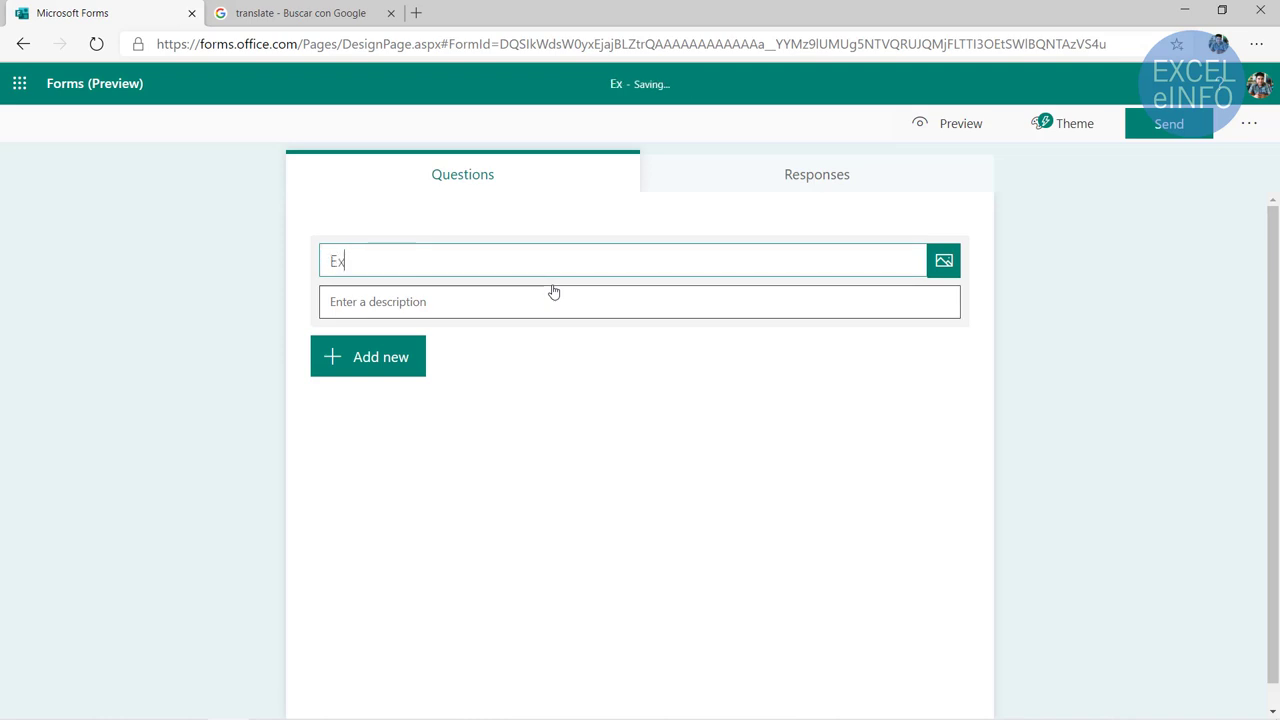
type("amen de E")
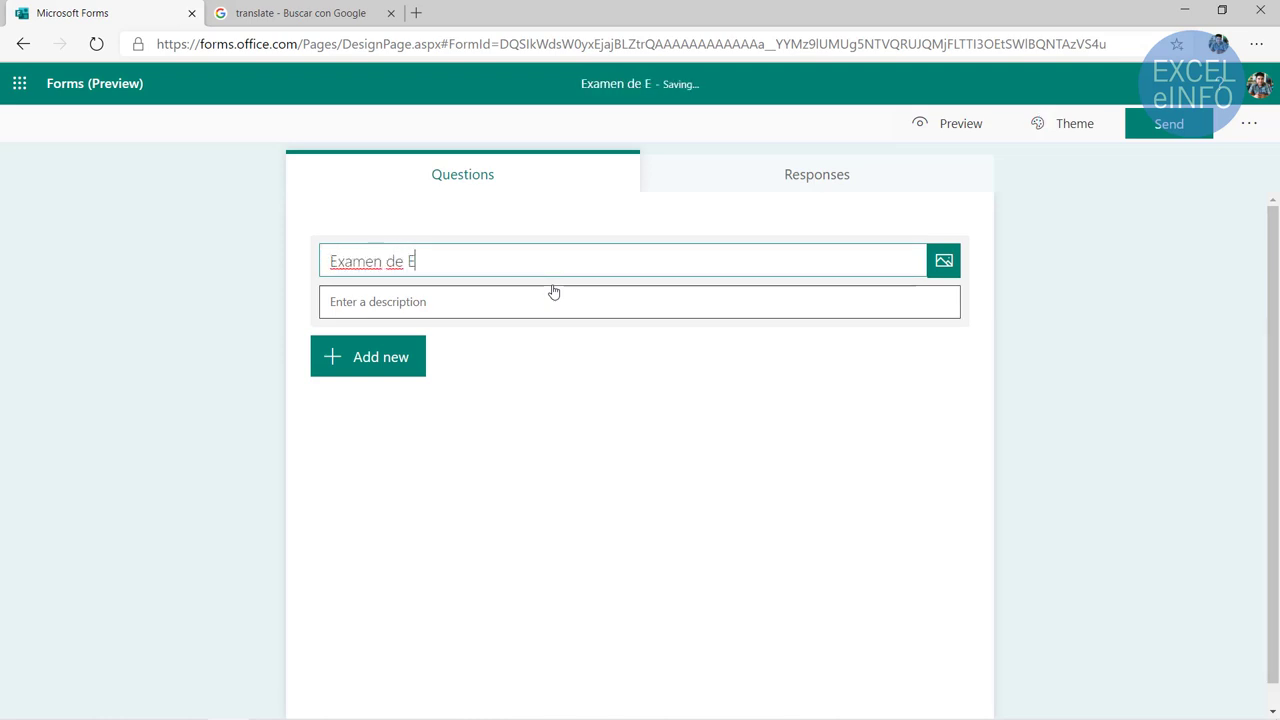
type("xcel")
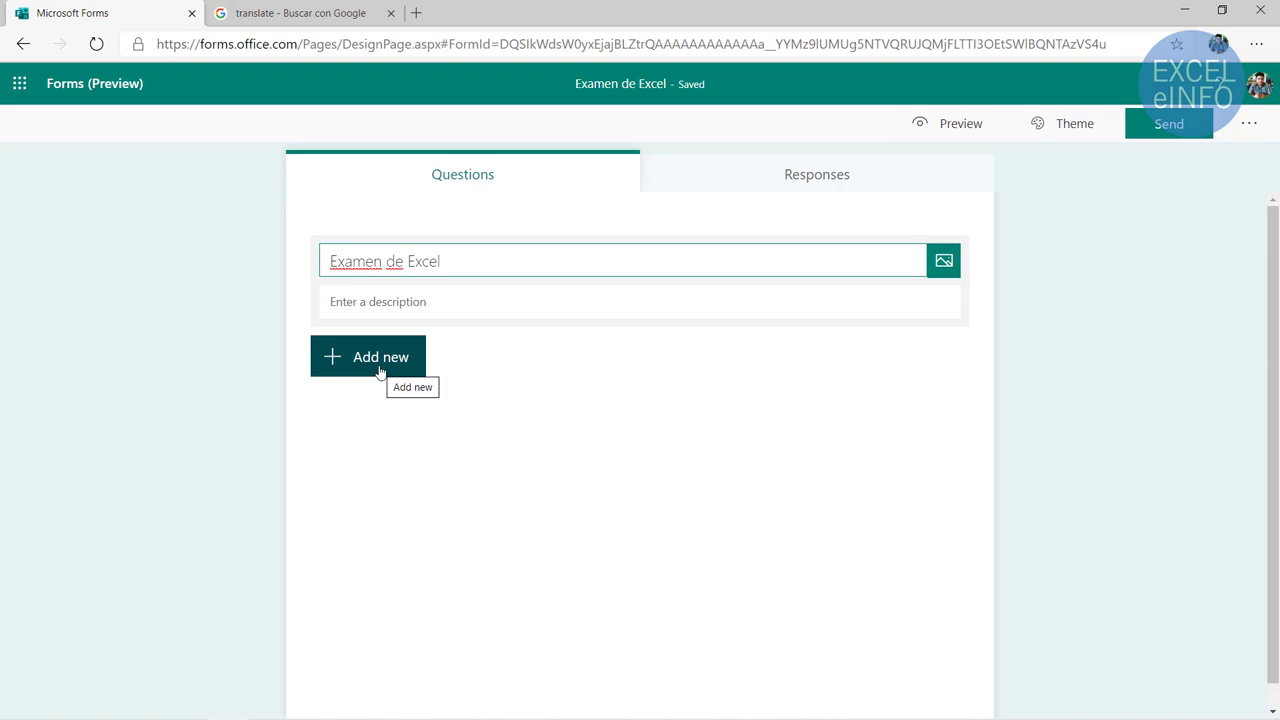
Add text question 1 'Cuál es tu nombre?' to the quiz
left_click(377, 369)
left_click(515, 364)
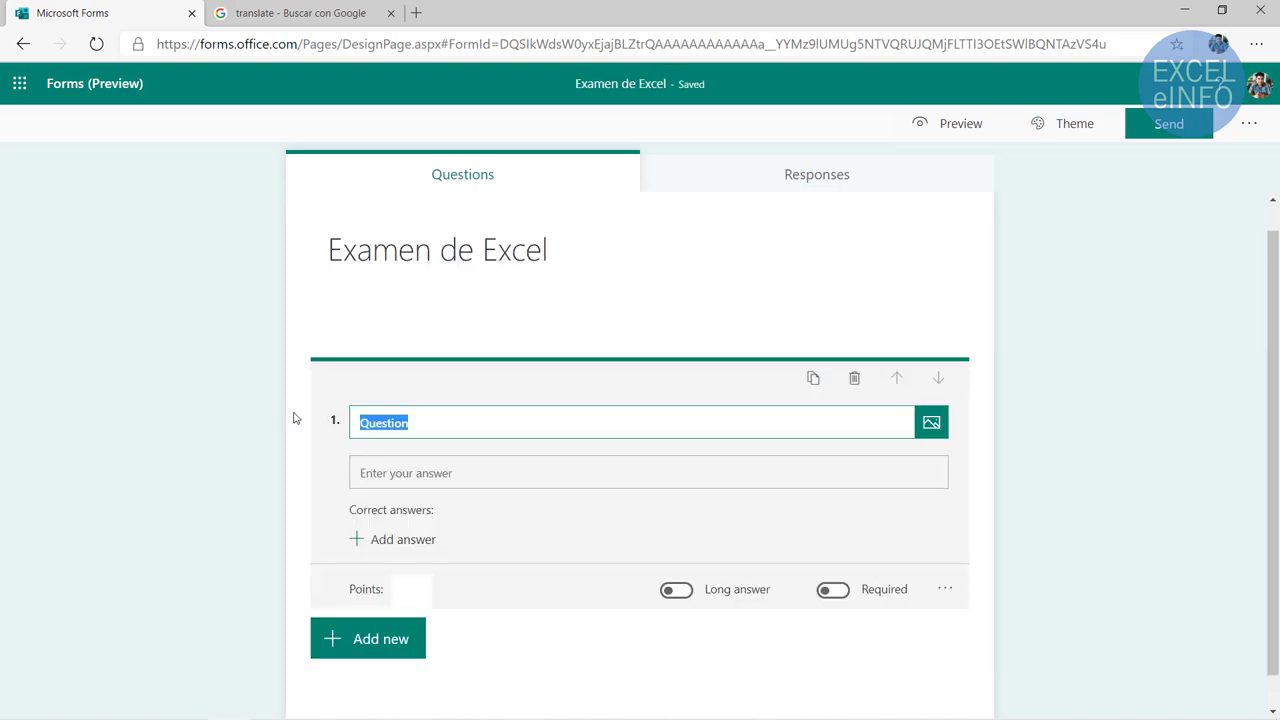
type("¿")
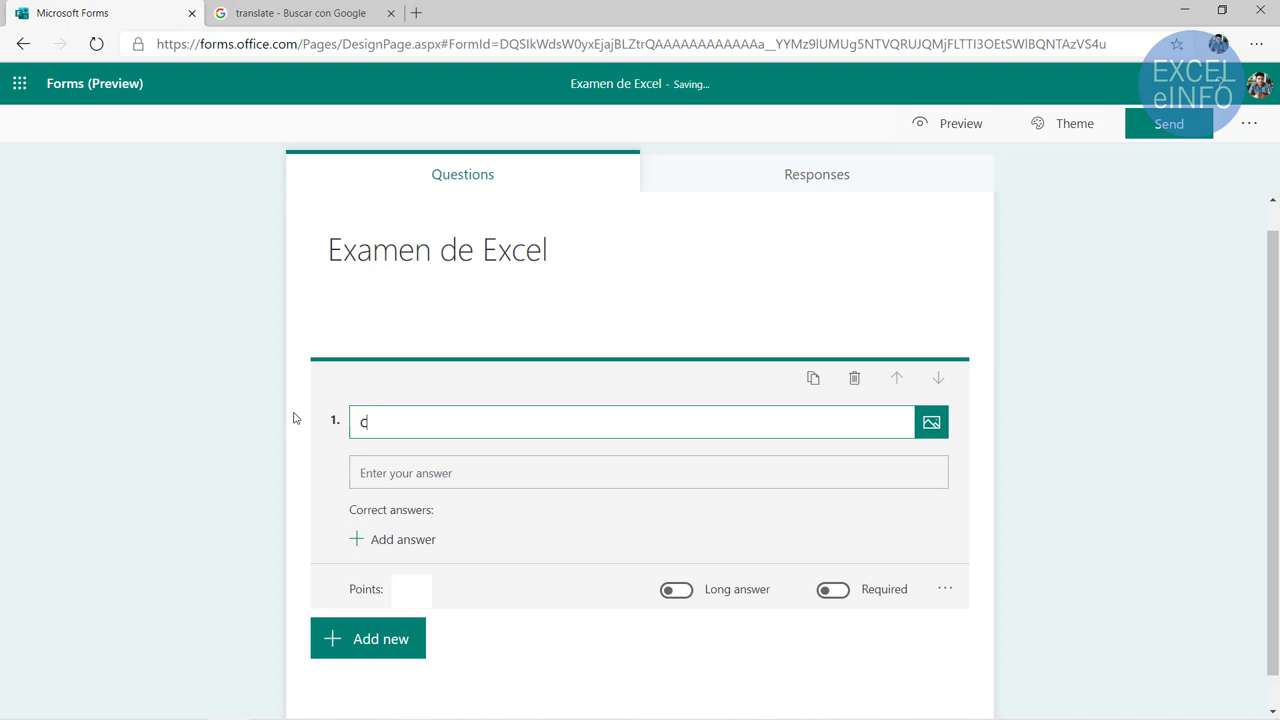
type("uál es tu nombre?")
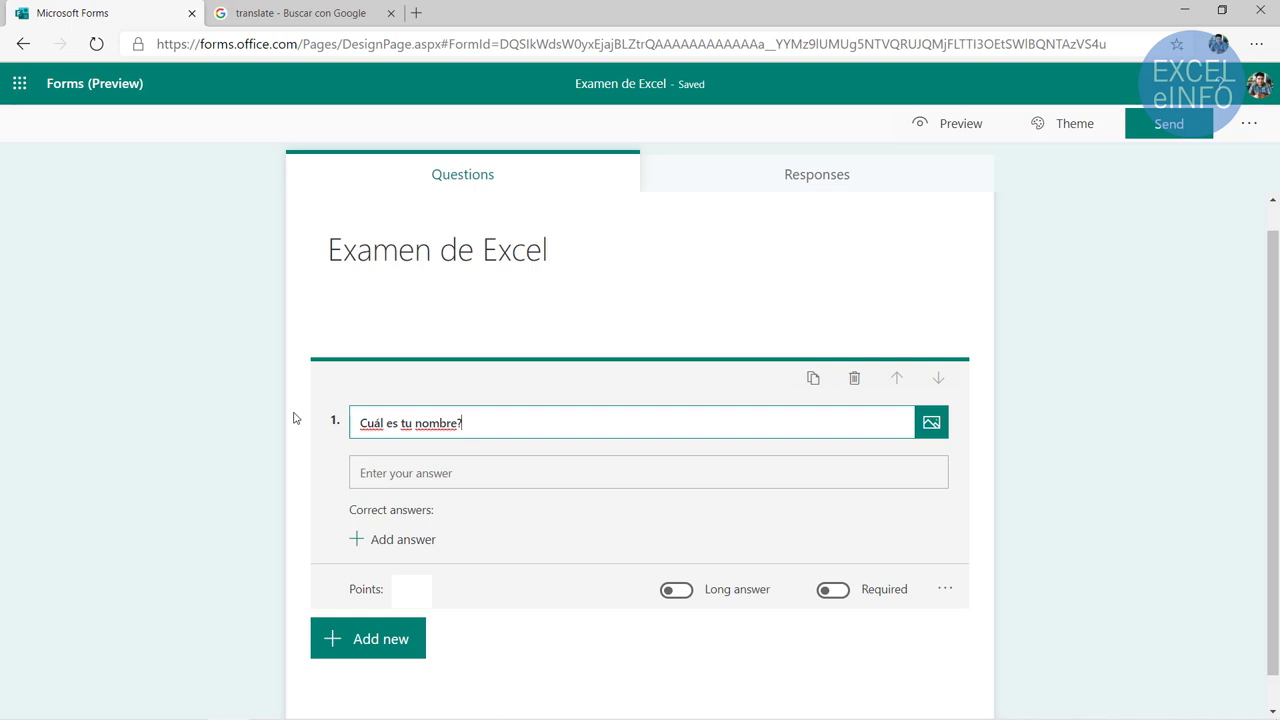
key("ctrl+shift+Left")
key("ctrl+shift+Left")
key("ctrl+shift+Left")
key("ctrl+shift+Left")
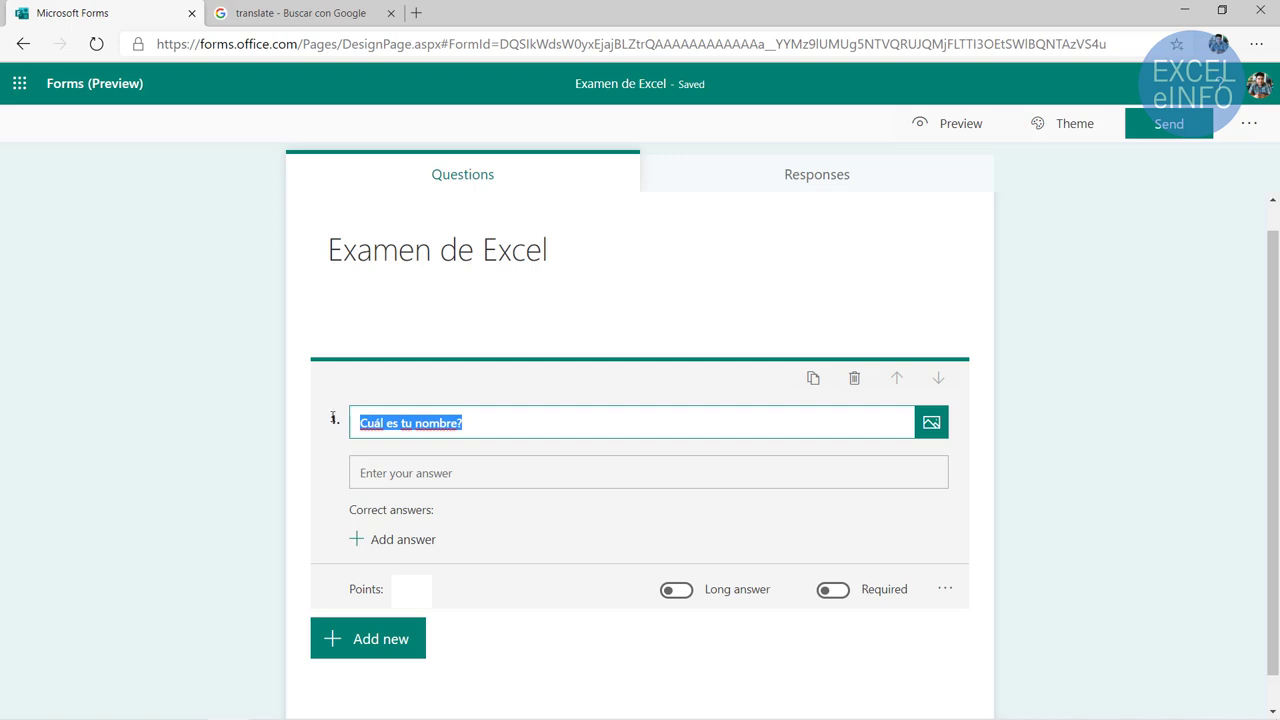
left_click(412, 589)
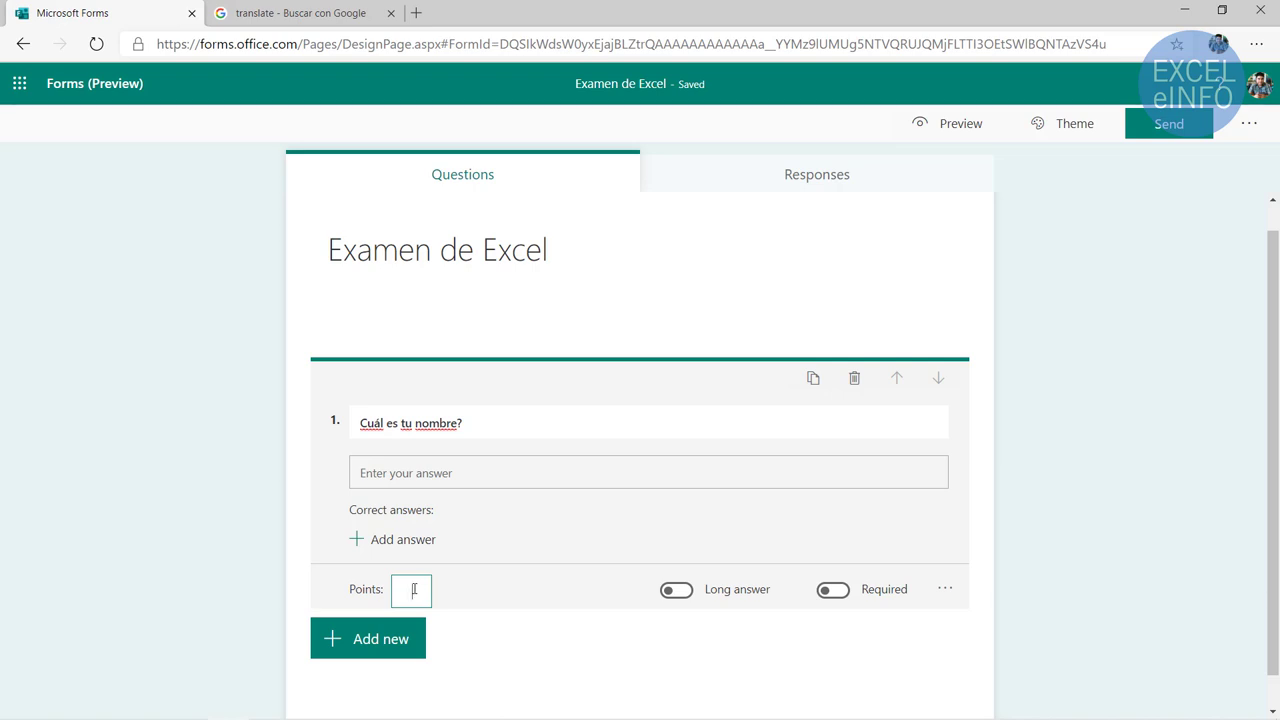
Make question 1 required and add choice question 2 '¿Cuál es el método abreviado para aplicar filtros?'
left_click(834, 592)
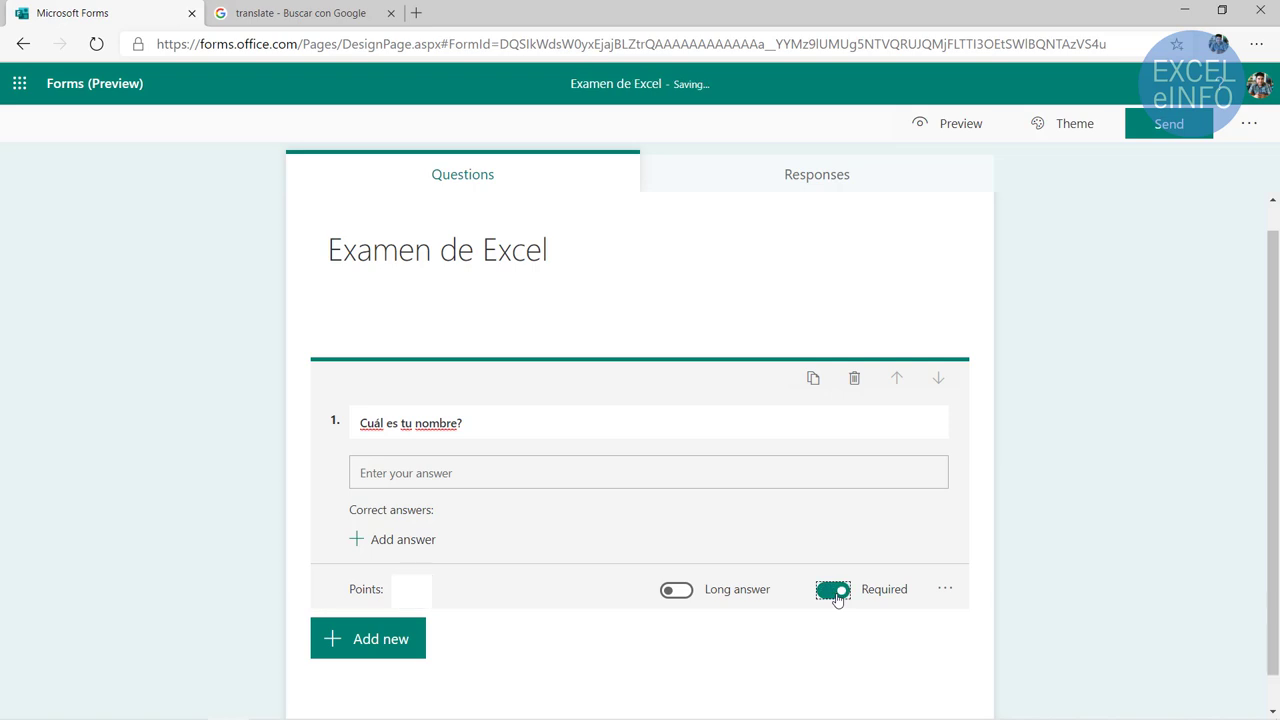
left_click(376, 640)
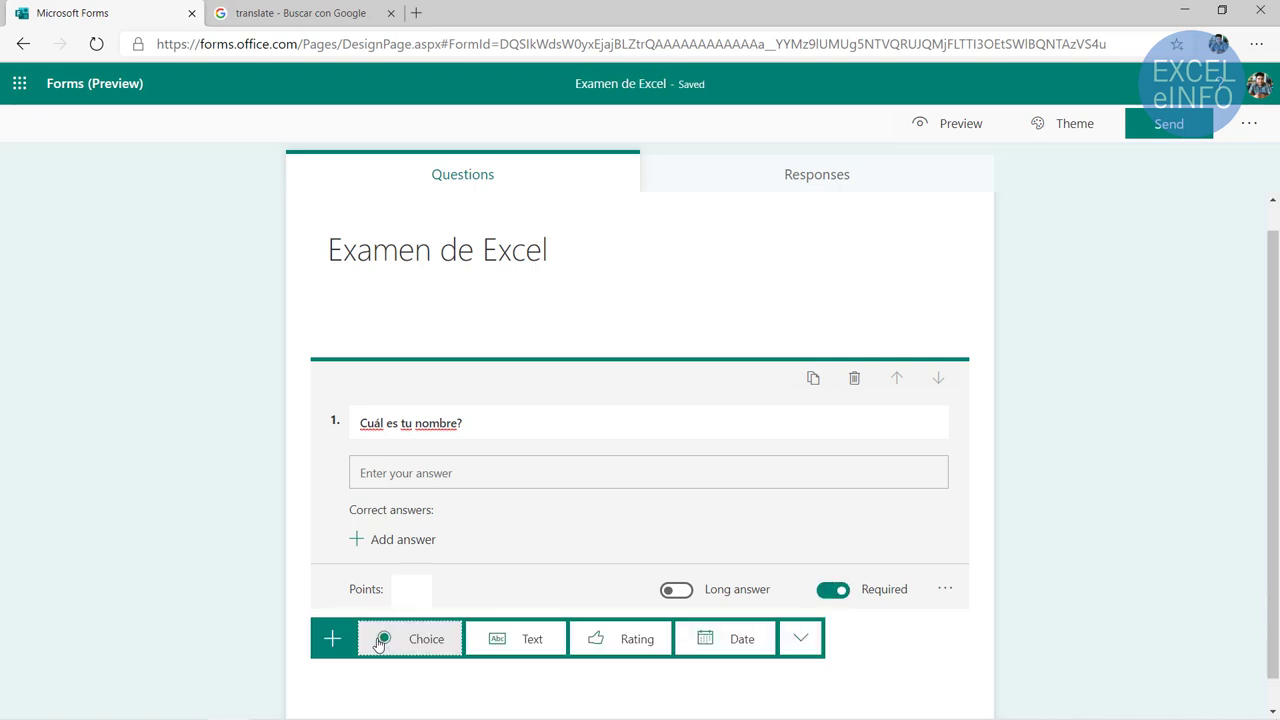
left_click(415, 645)
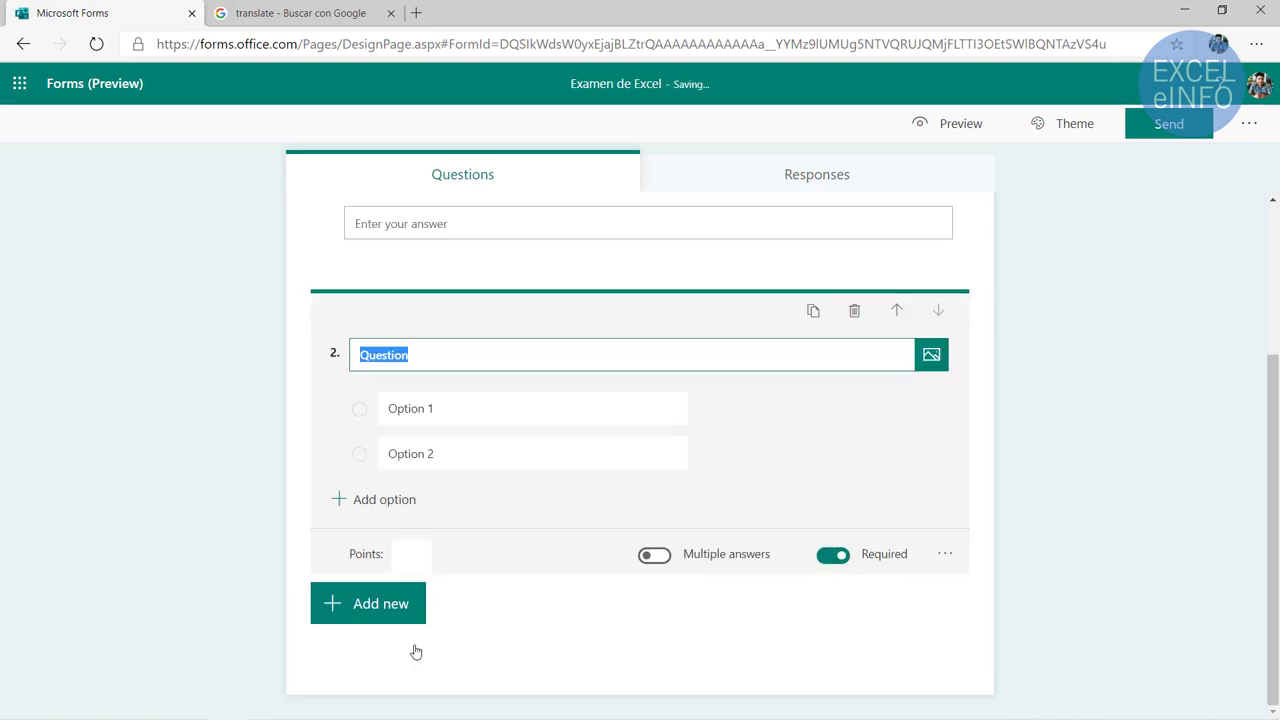
type("¿Cuál es el método abreviado para aplicar filtros?")
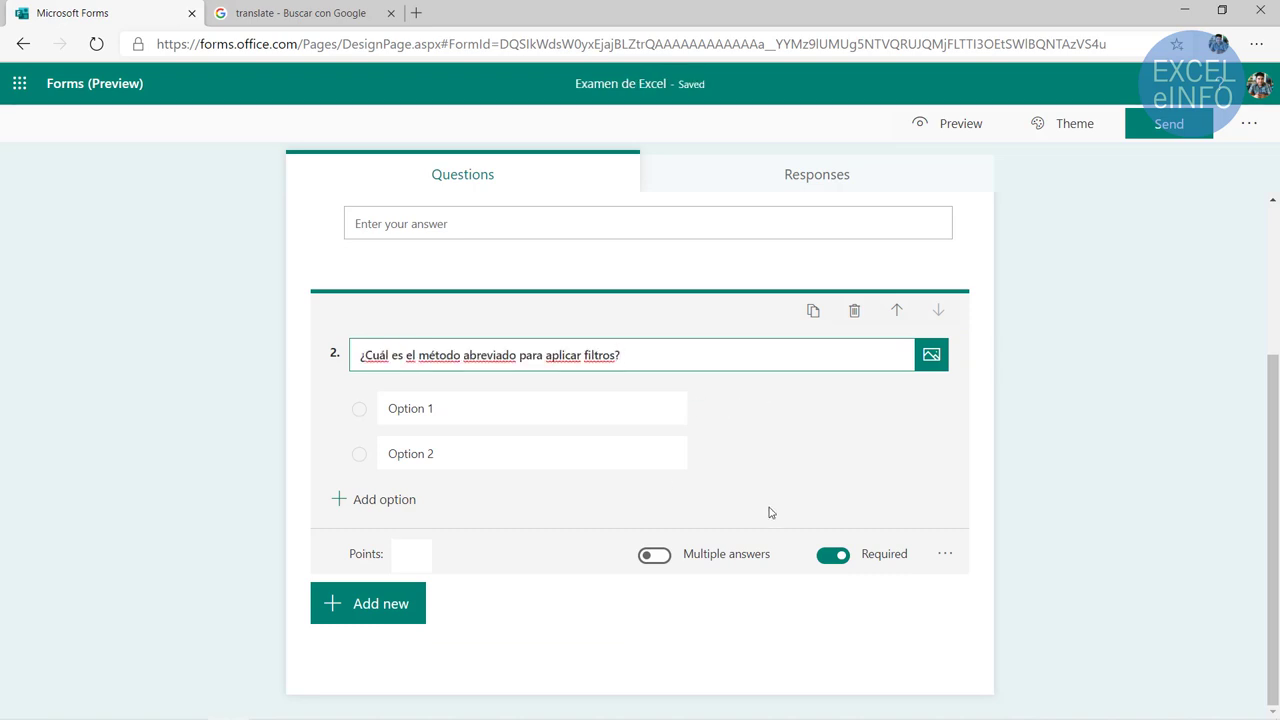
Paste four answer options, mark [Ctrl] + [Shift] + L correct, and assign 20 points
key("ctrl+a")
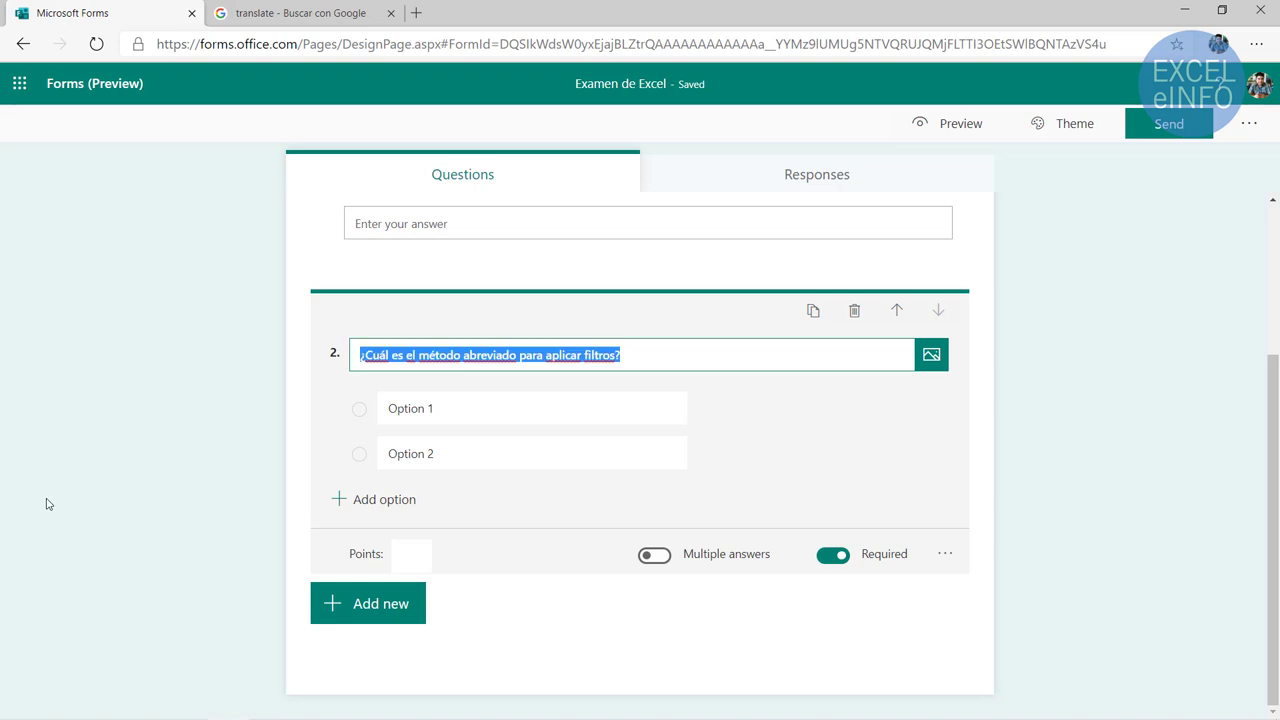
key("ctrl+v")
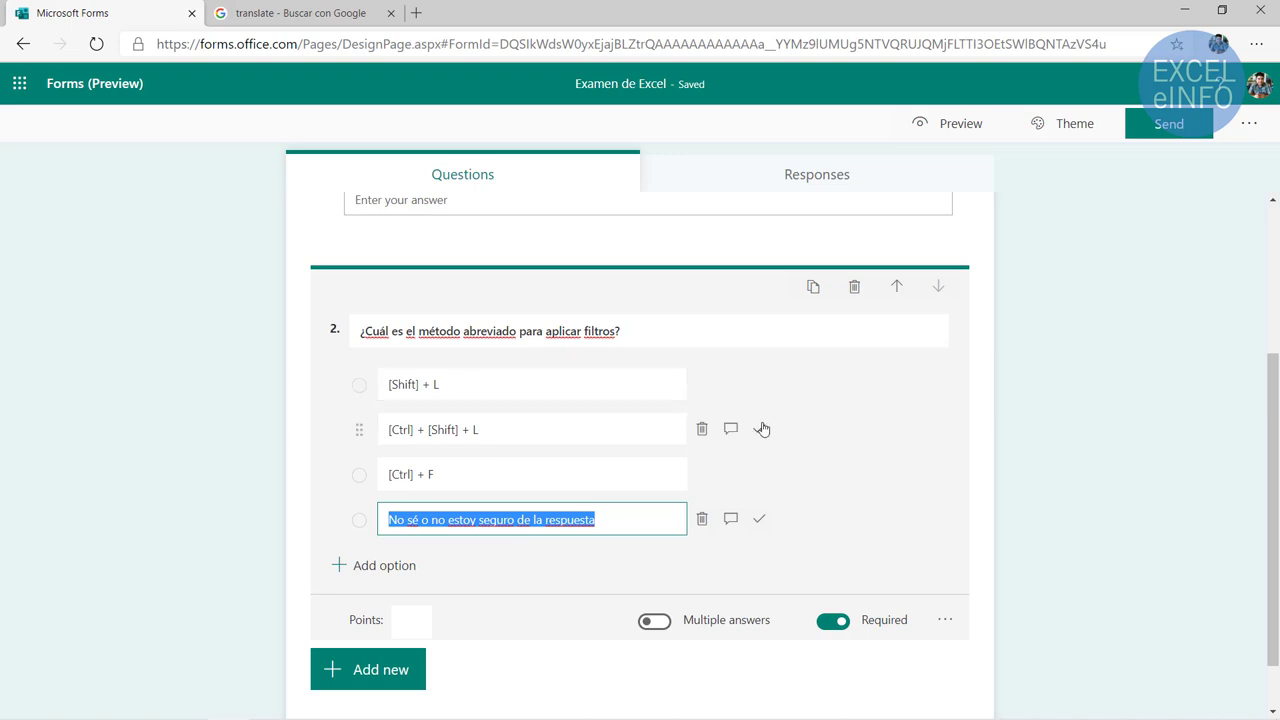
left_click(760, 430)
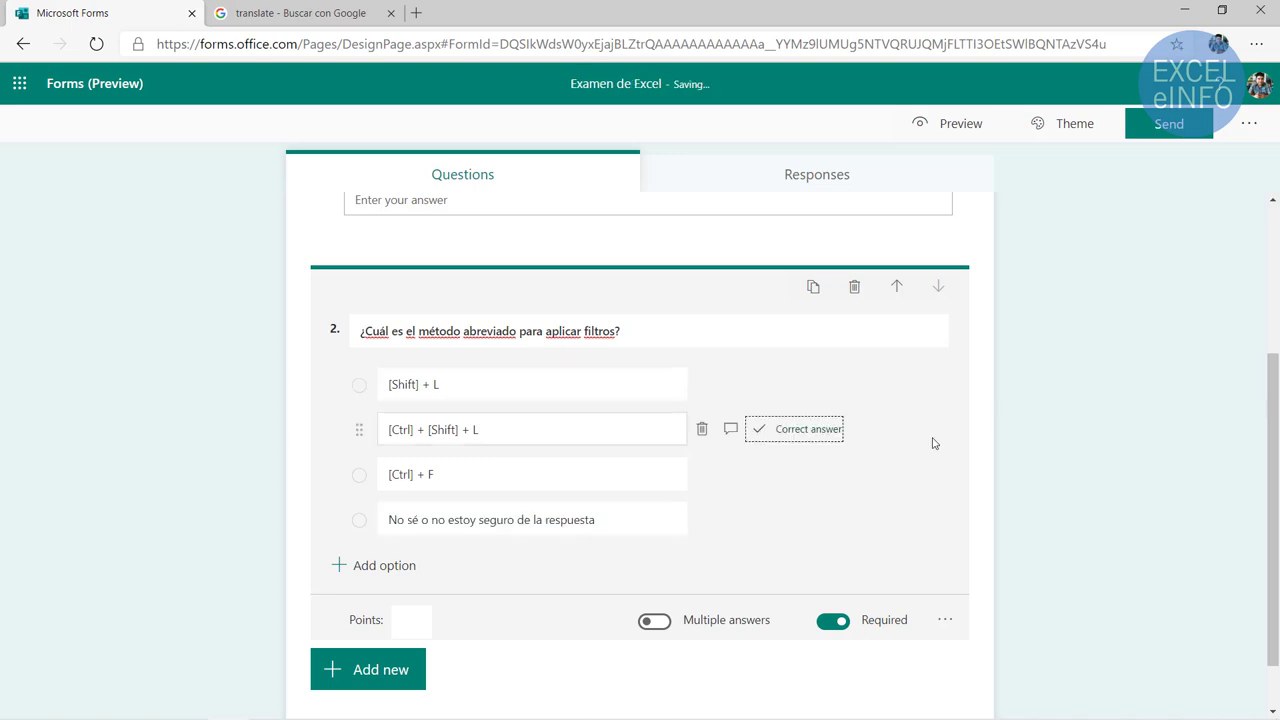
left_click(414, 622)
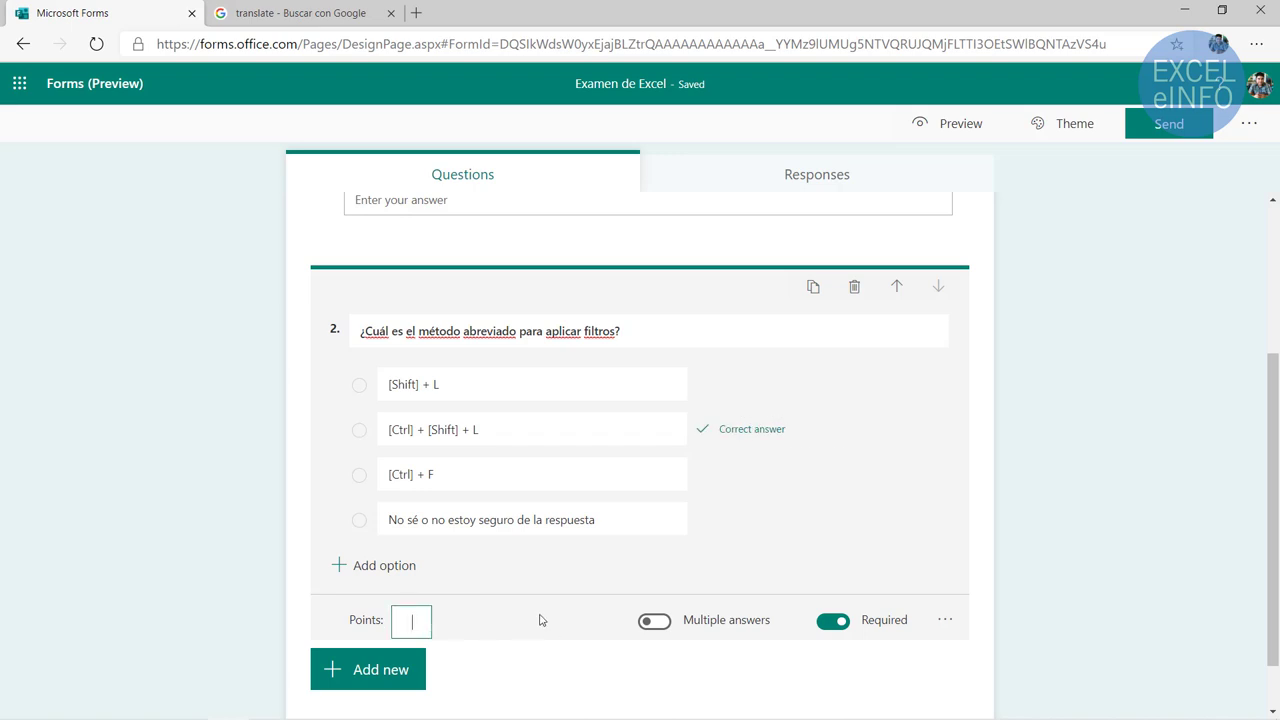
type("20")
Review the quiz and reopen question 2 to check its settings
left_click(197, 453)
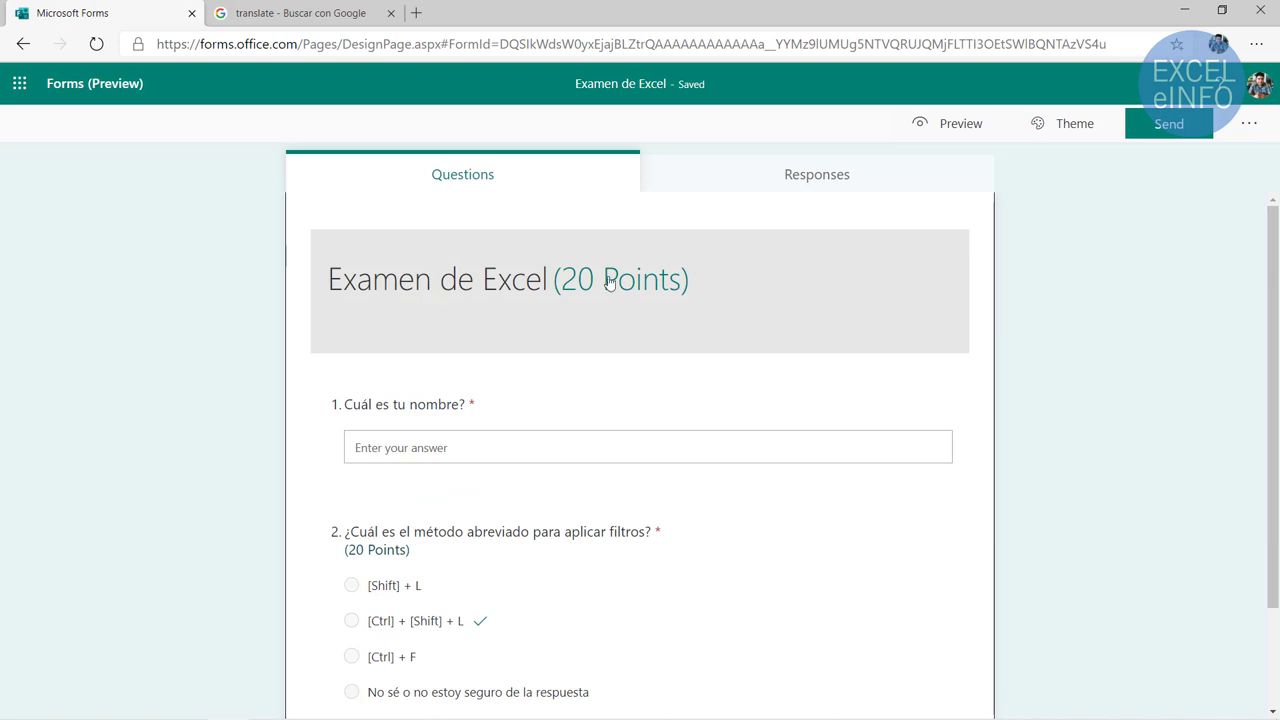
scroll(234, 360, "down", 1)
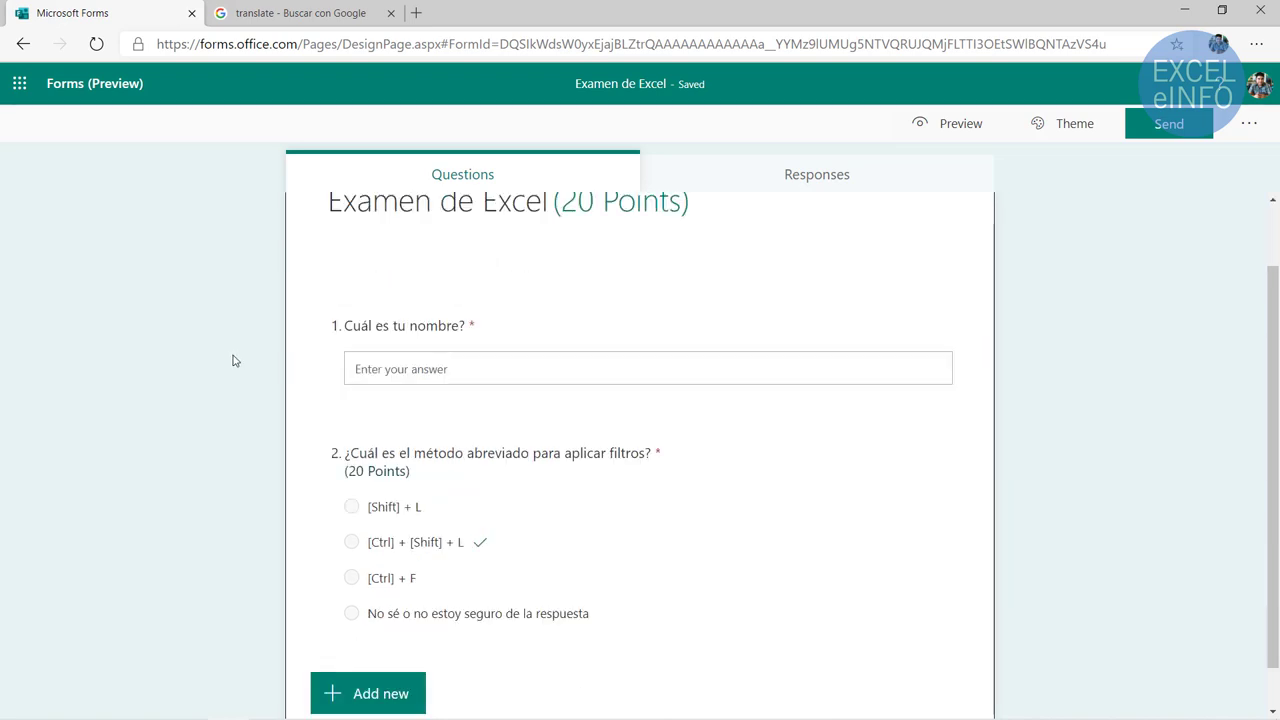
left_click(860, 490)
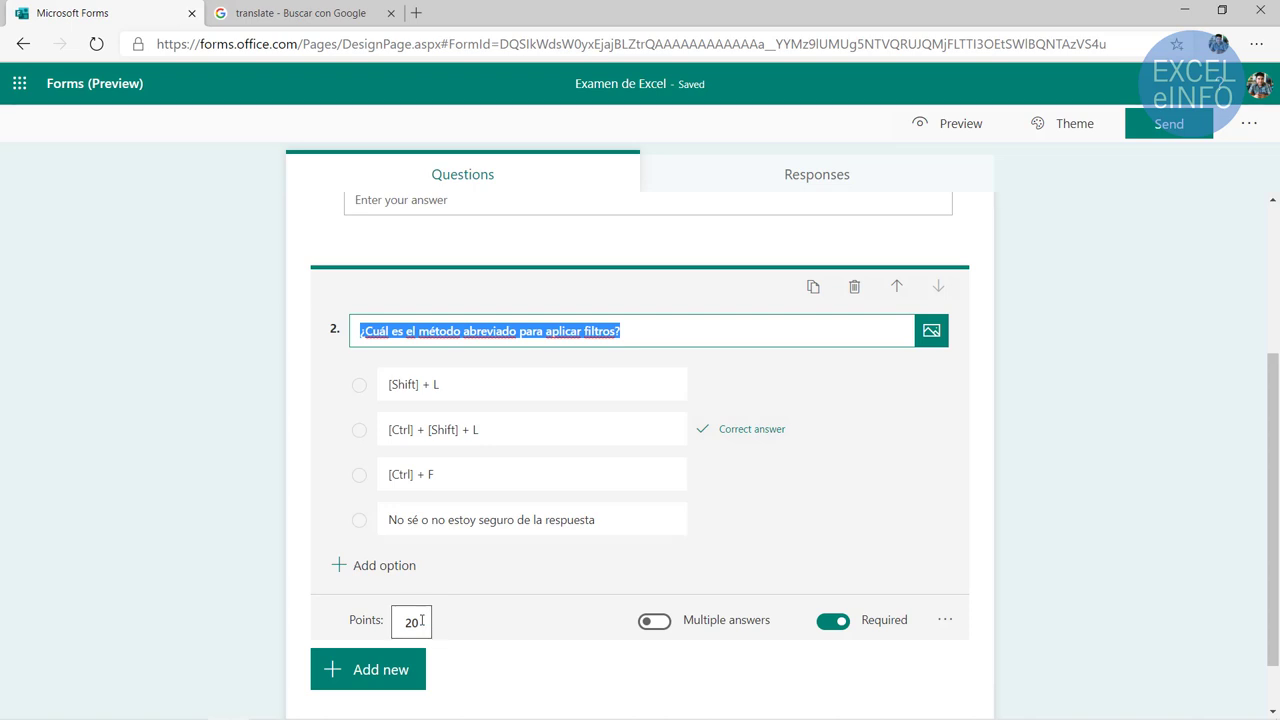
scroll(421, 621, "up", 3)
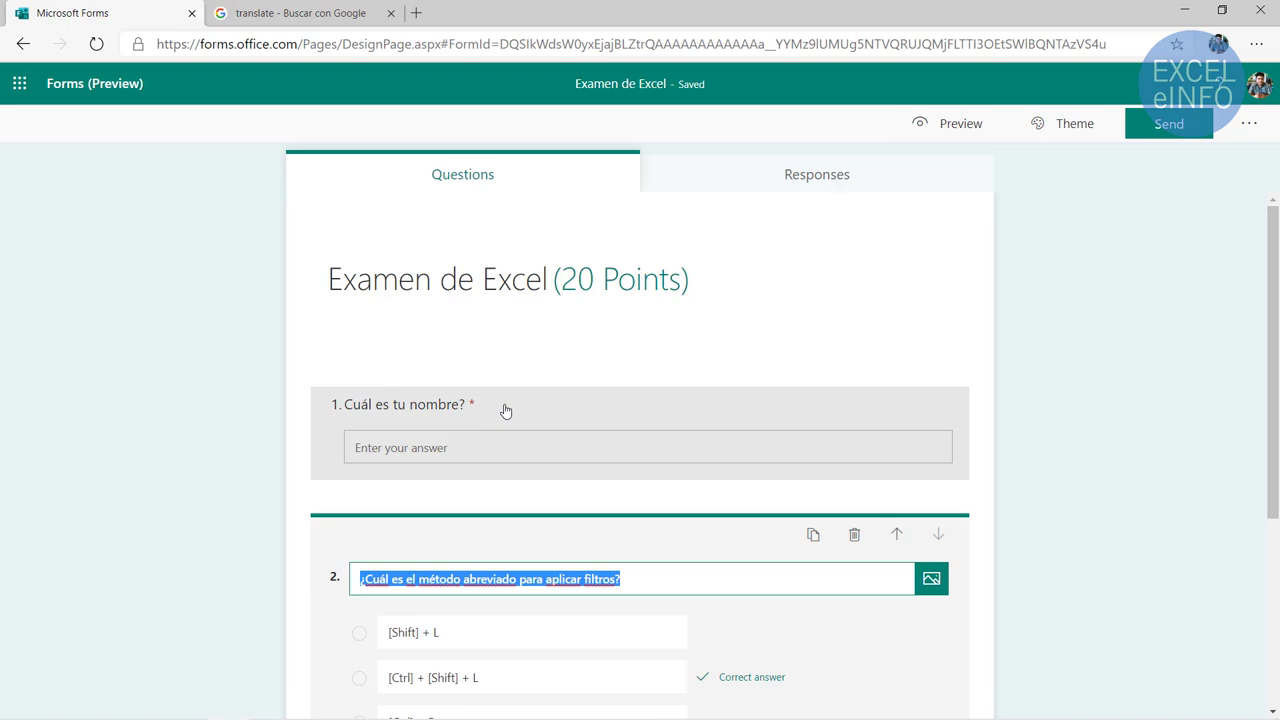
scroll(505, 410, "down", 3)
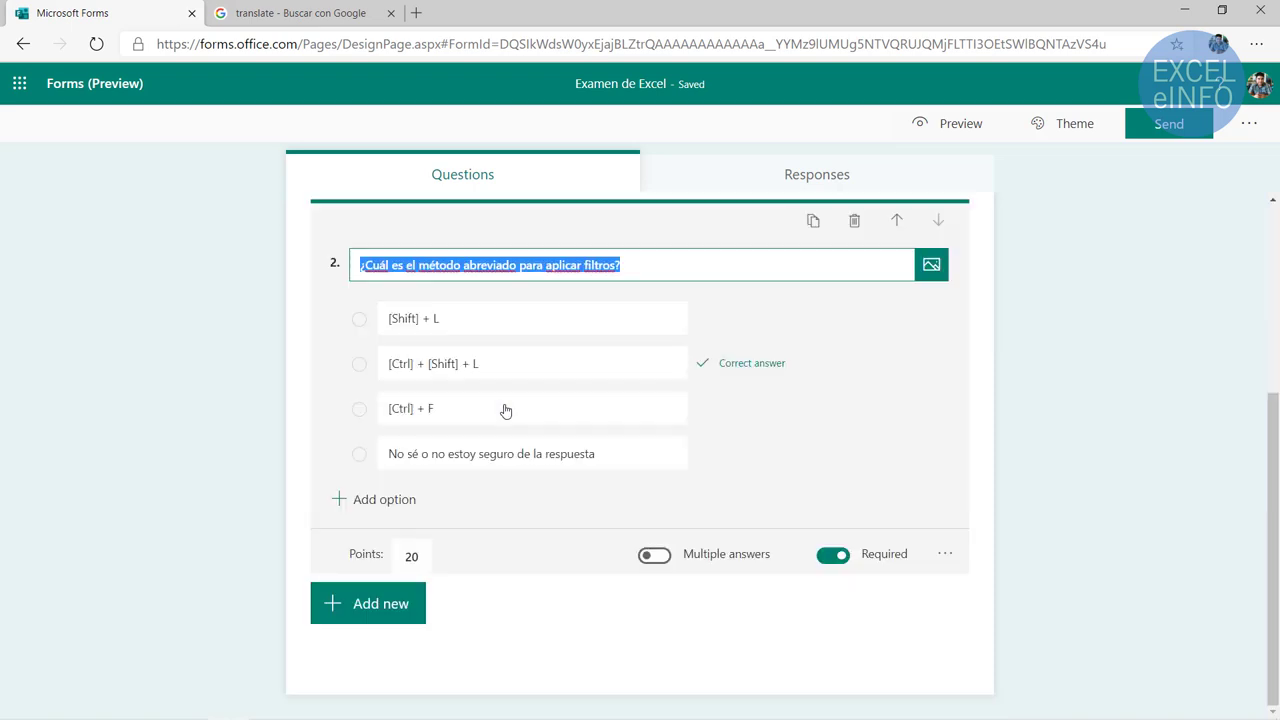
Add multiple-choice question 3 on the SI function with five options, marking the fourth correct
left_click(370, 610)
left_click(370, 612)
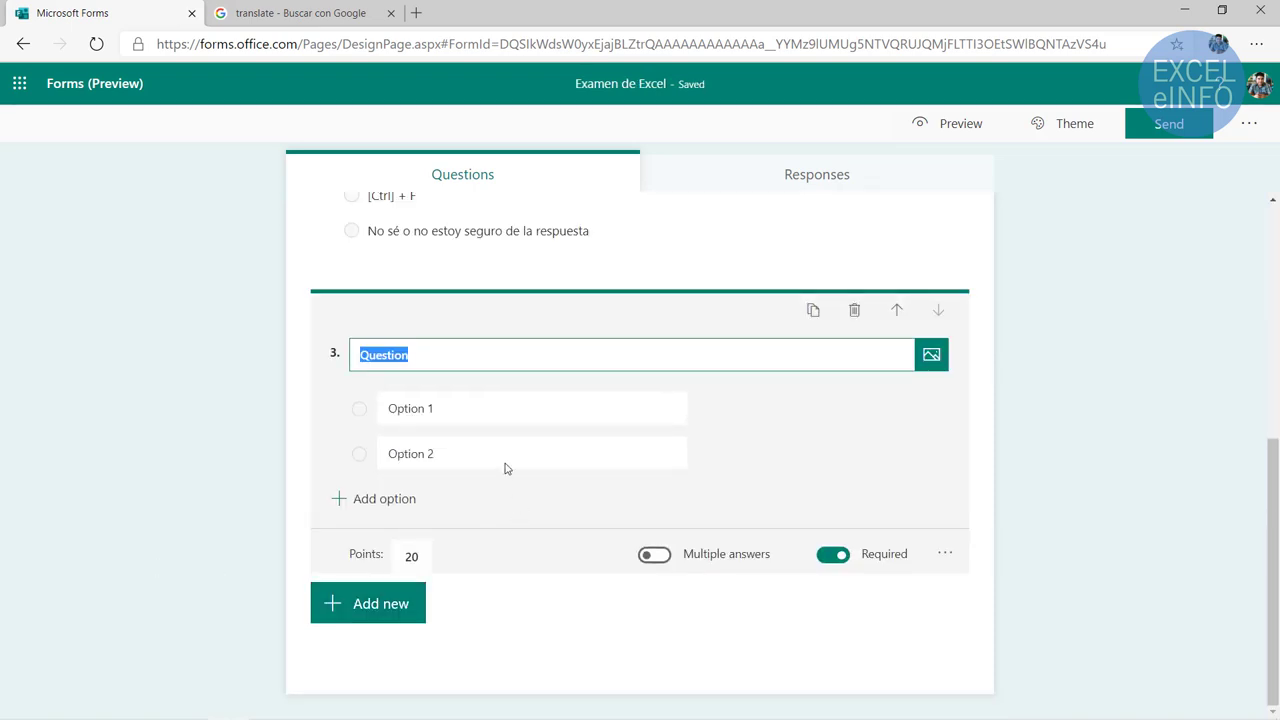
type("¿Qué frase describe mejor a la función SI?")
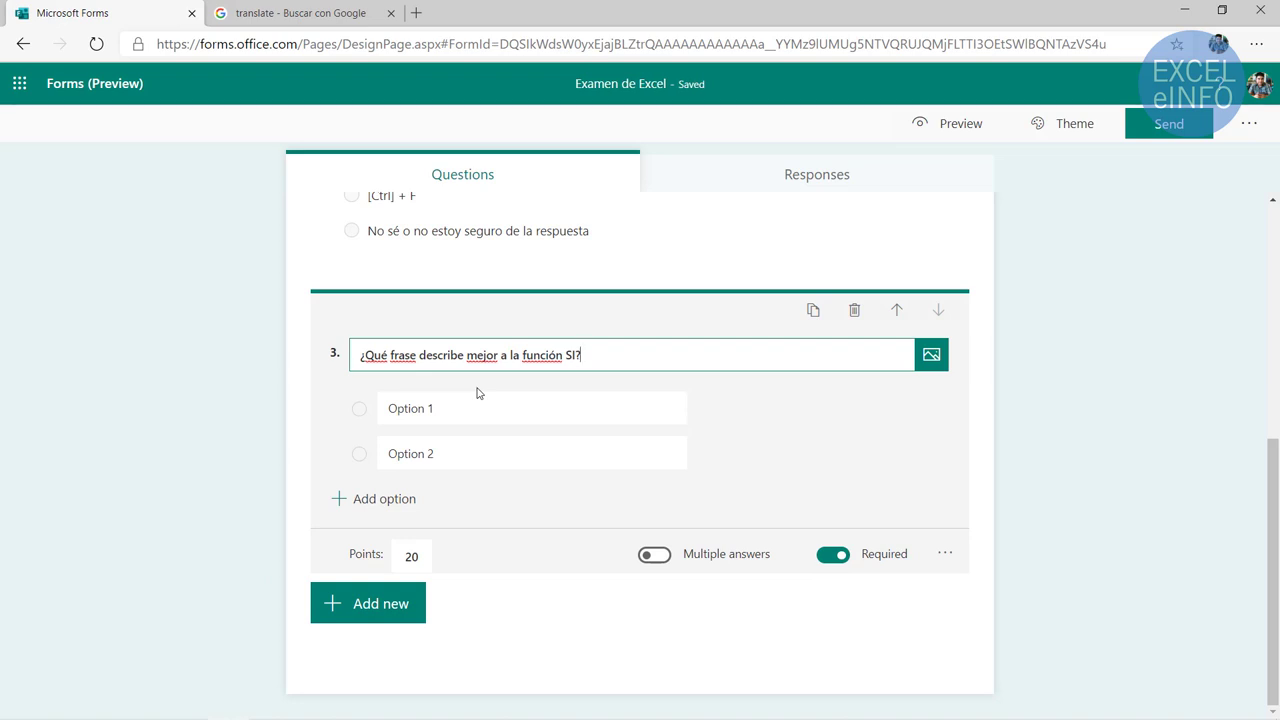
left_click(477, 395)
key("ctrl+v")
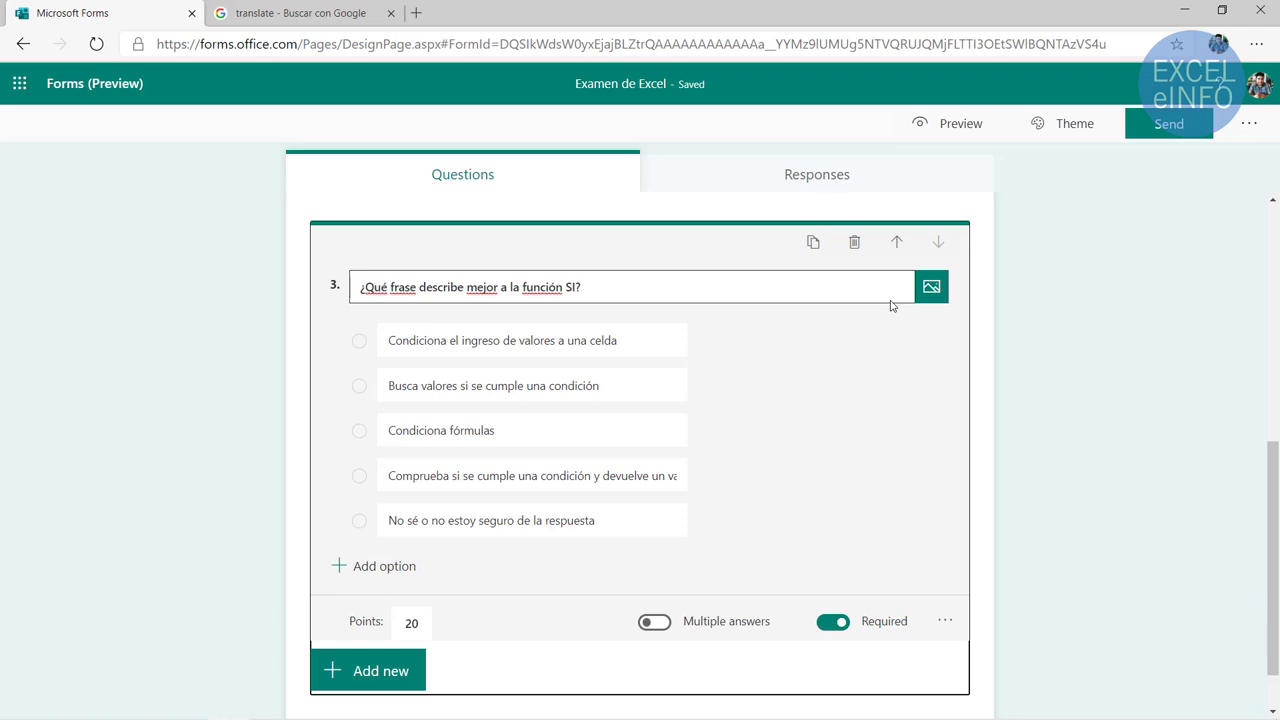
left_click(384, 476)
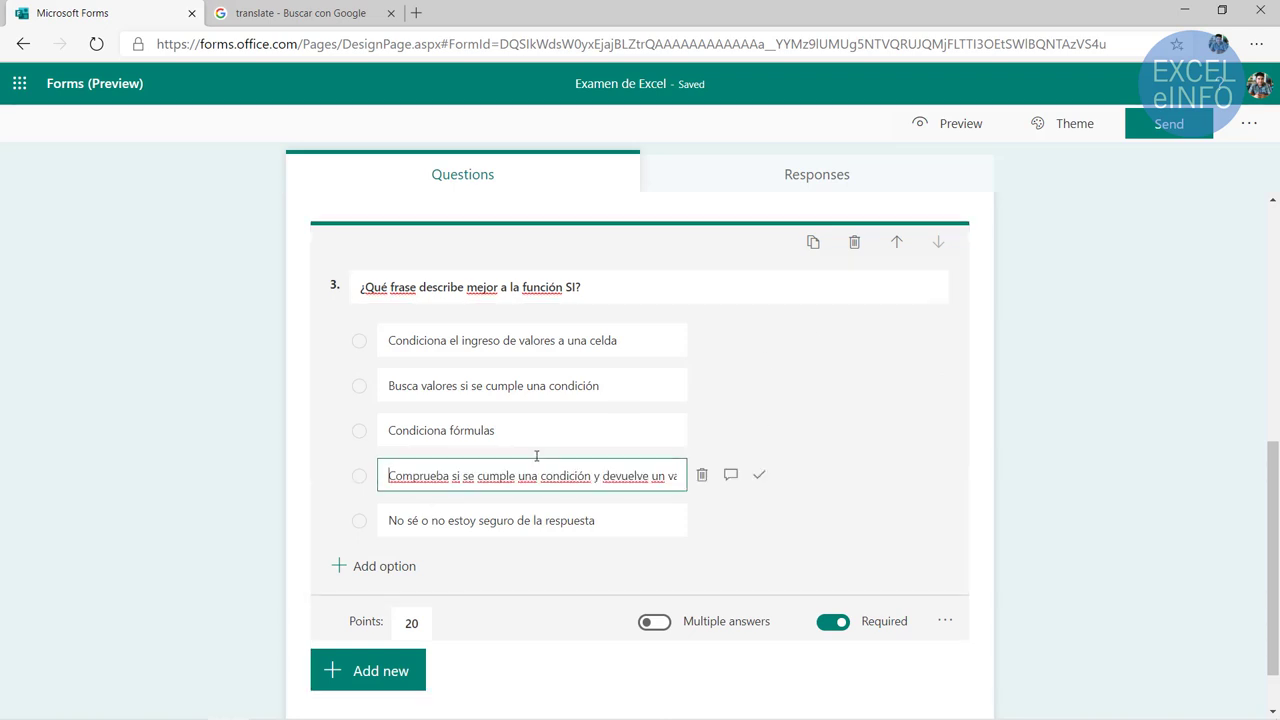
key("Right")
key("Right")
key("Right")
key("Right")
key("Right")
key("Right")
key("Right")
key("Right")
key("Right")
key("Right")
key("Right")
key("Right")
key("Right")
key("Right")
key("Right")
key("Right")
key("Right")
key("Right")
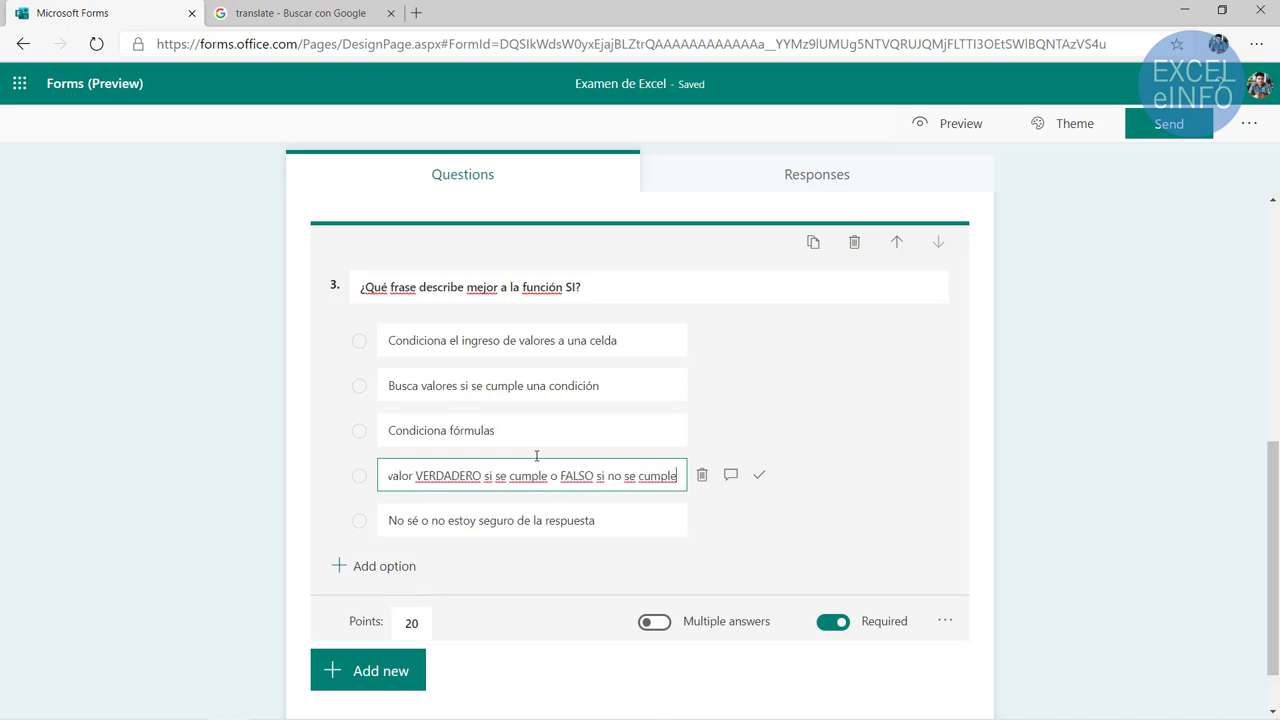
key("Home")
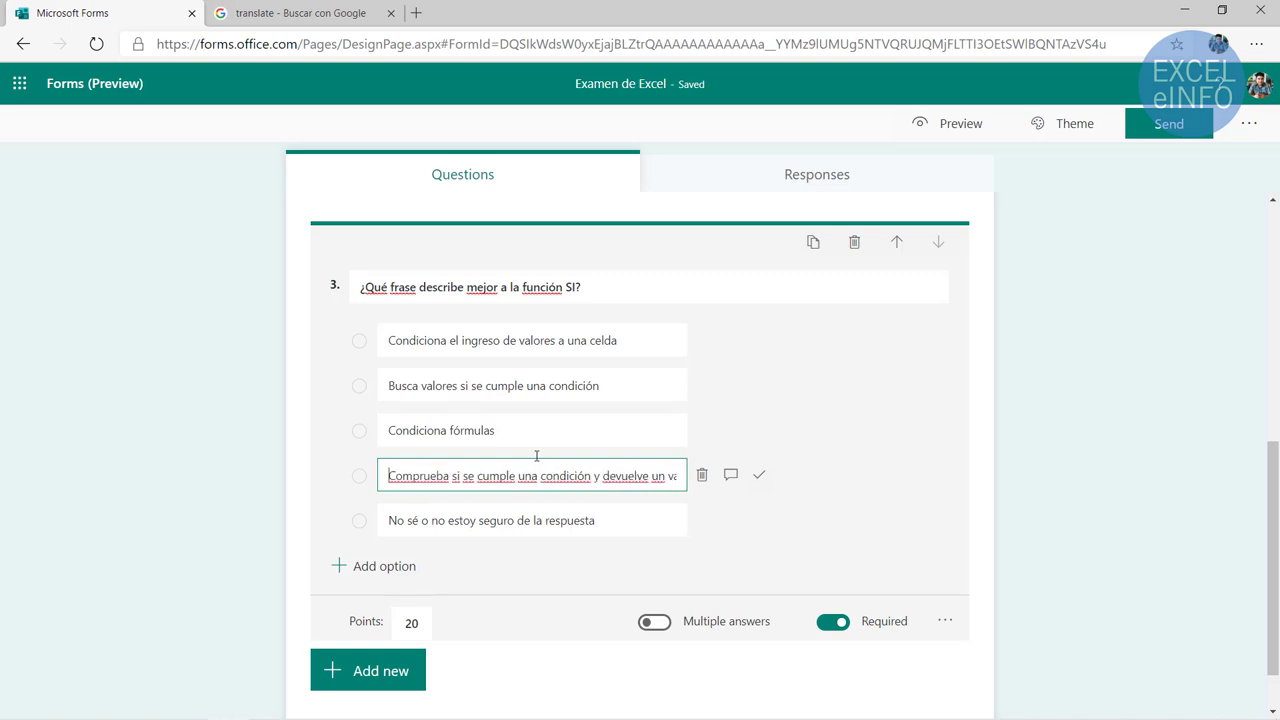
left_click(760, 479)
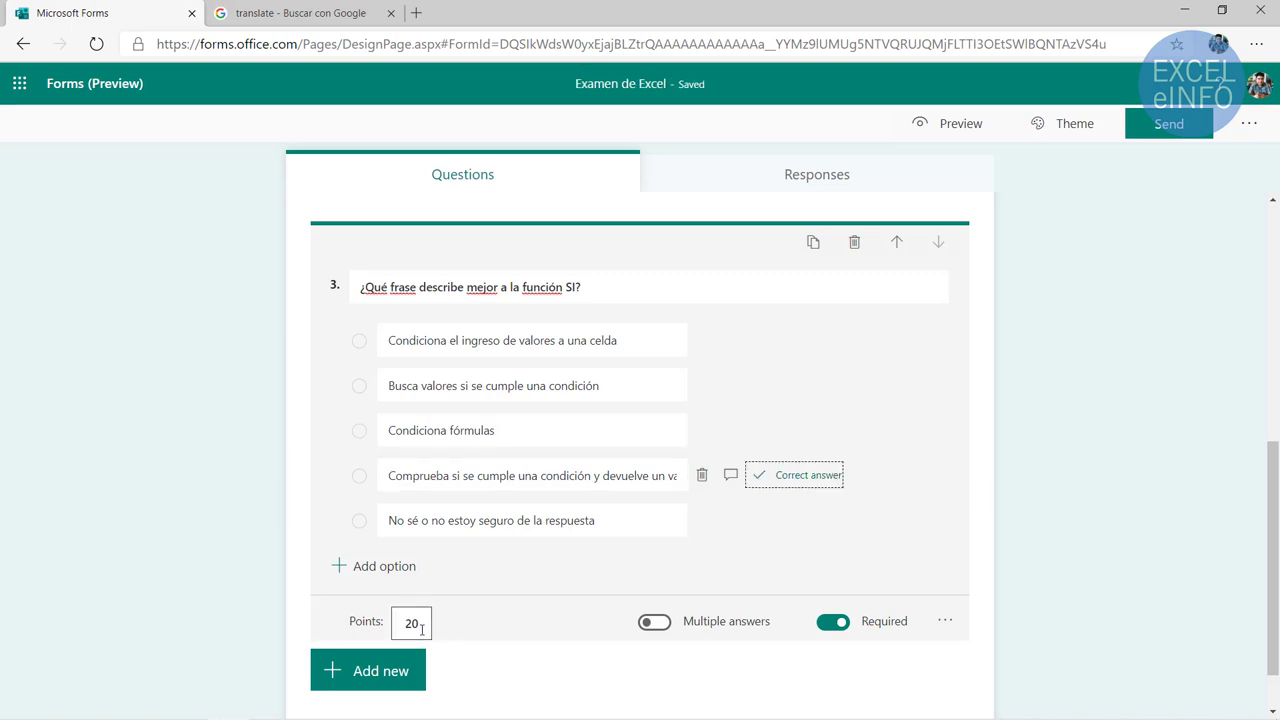
Add question 4 asking how to reference cell A1 in sheet Presupuesto
left_click(378, 672)
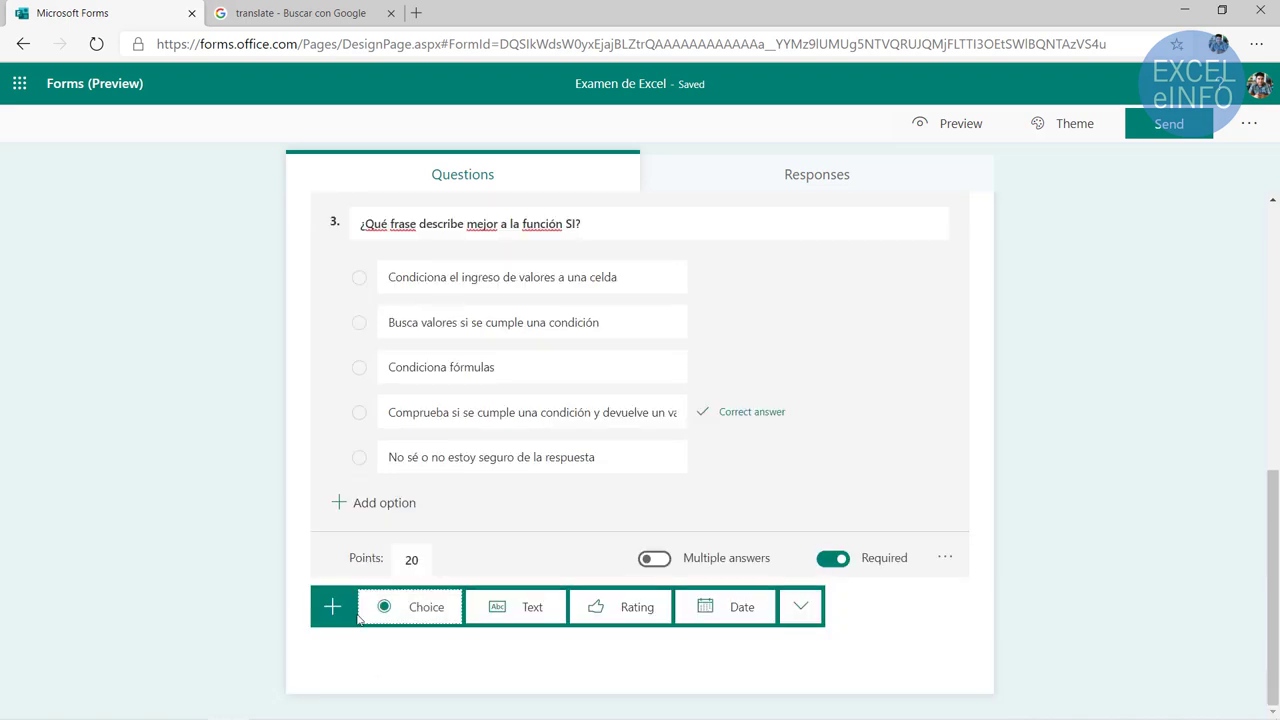
left_click(388, 684)
type("¿Cuál de las siguientes notaciones hace correcta referencia a la celda A1 de una hoja llamada Presupuesto?")
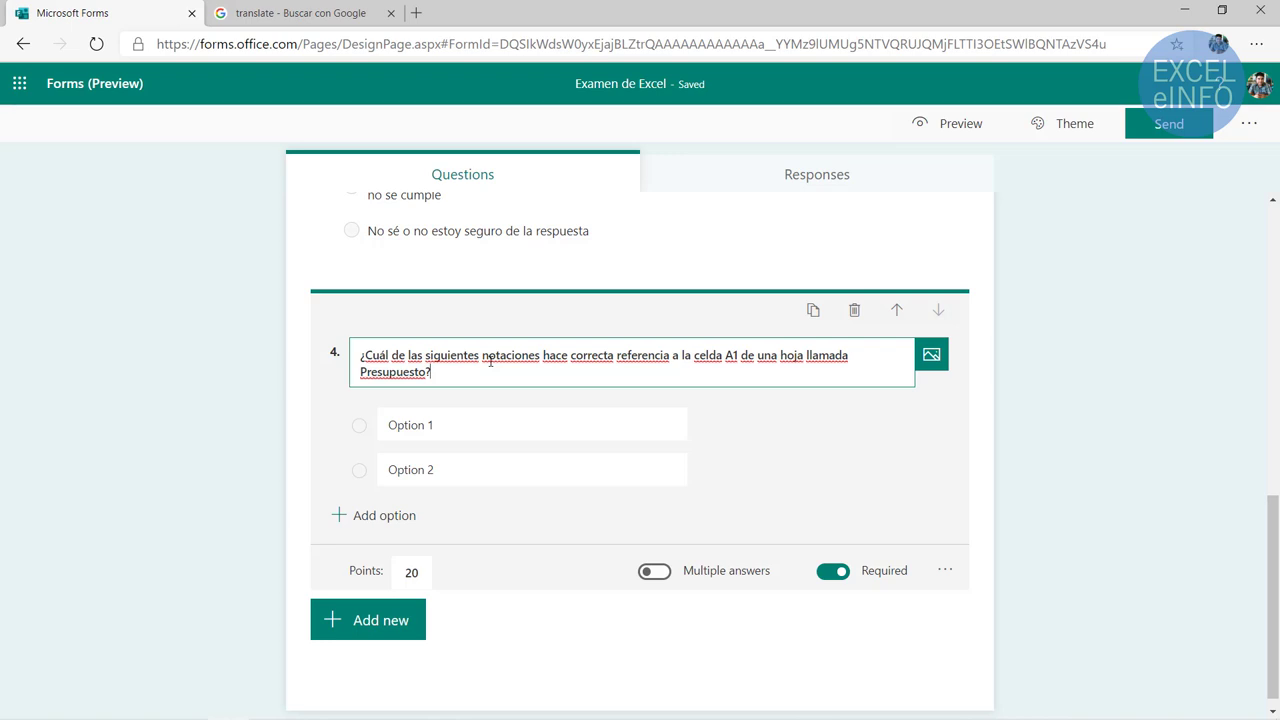
Give question 4 five sheet-reference options with Presupuesto!A1 marked correct
type("Presupuesto!A1 !PresupuestoA1 Hoja:\"Presupuesto\"!A1 A1Presupuesto Presupuesto:A1")
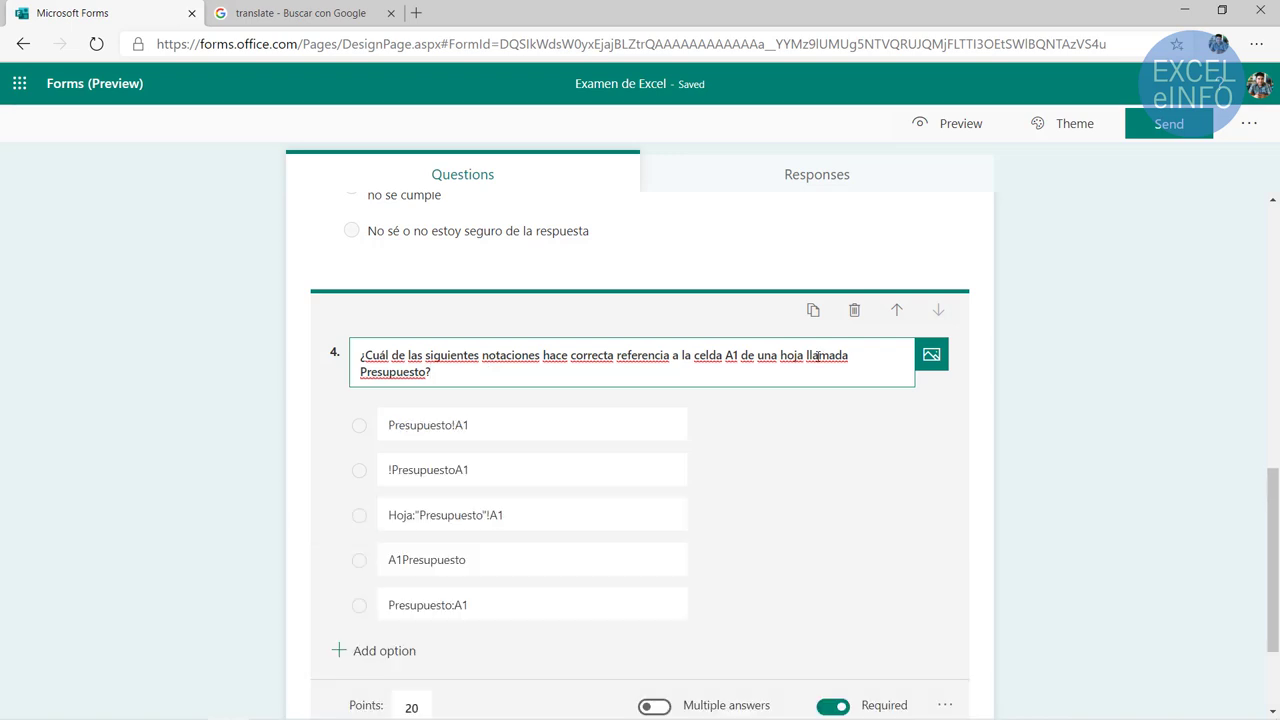
mouse_move(532, 425)
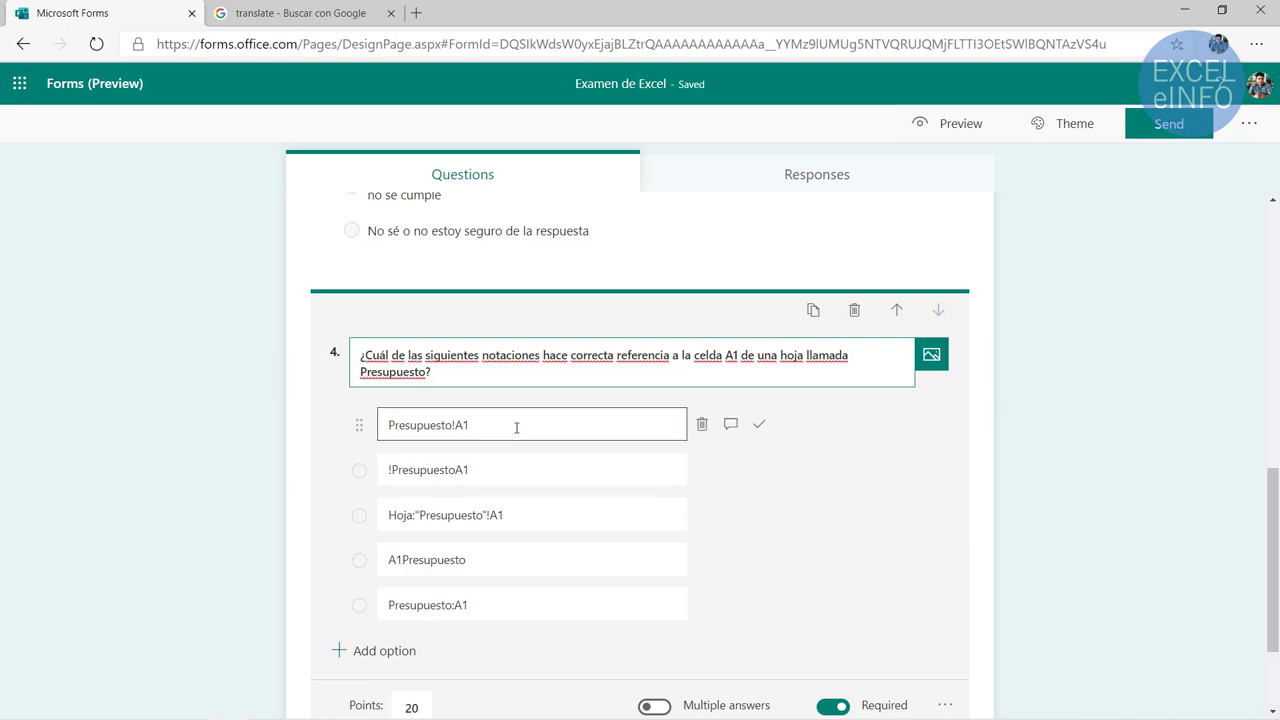
left_click(762, 428)
scroll(413, 628, "down", 1)
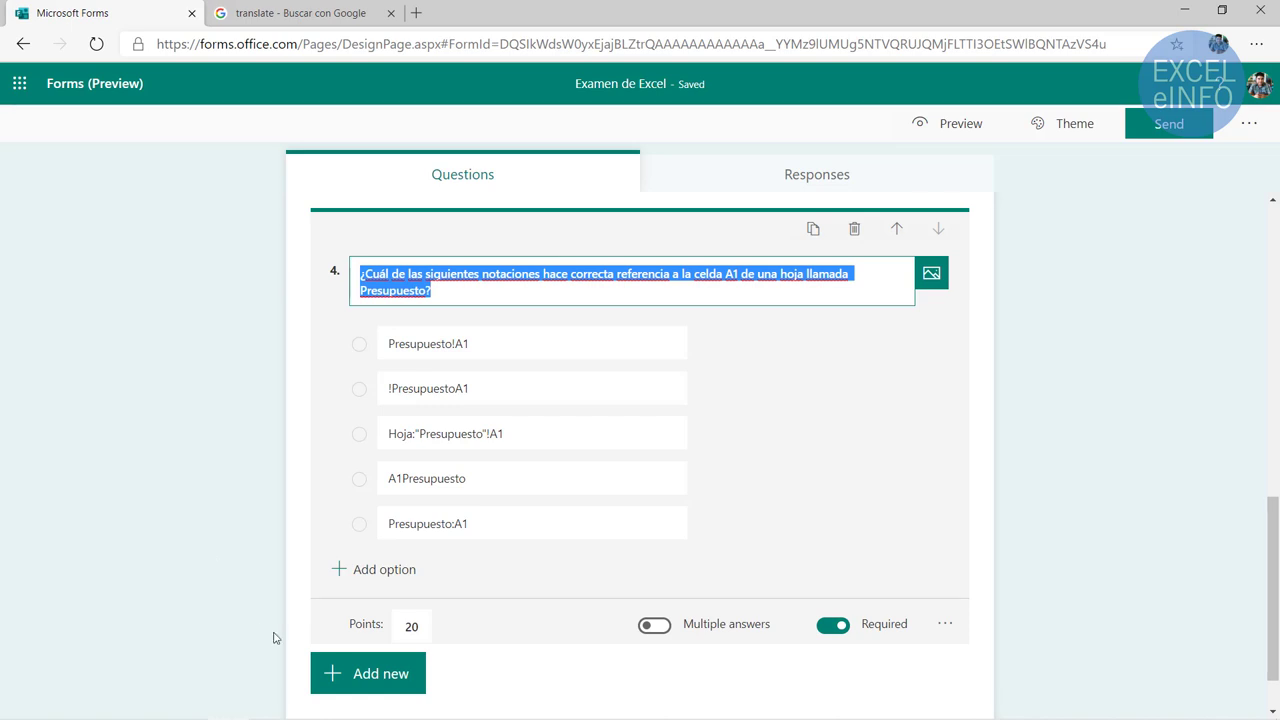
Add question 5 on absolute references with options F1–F5, F4 marked correct
left_click(395, 683)
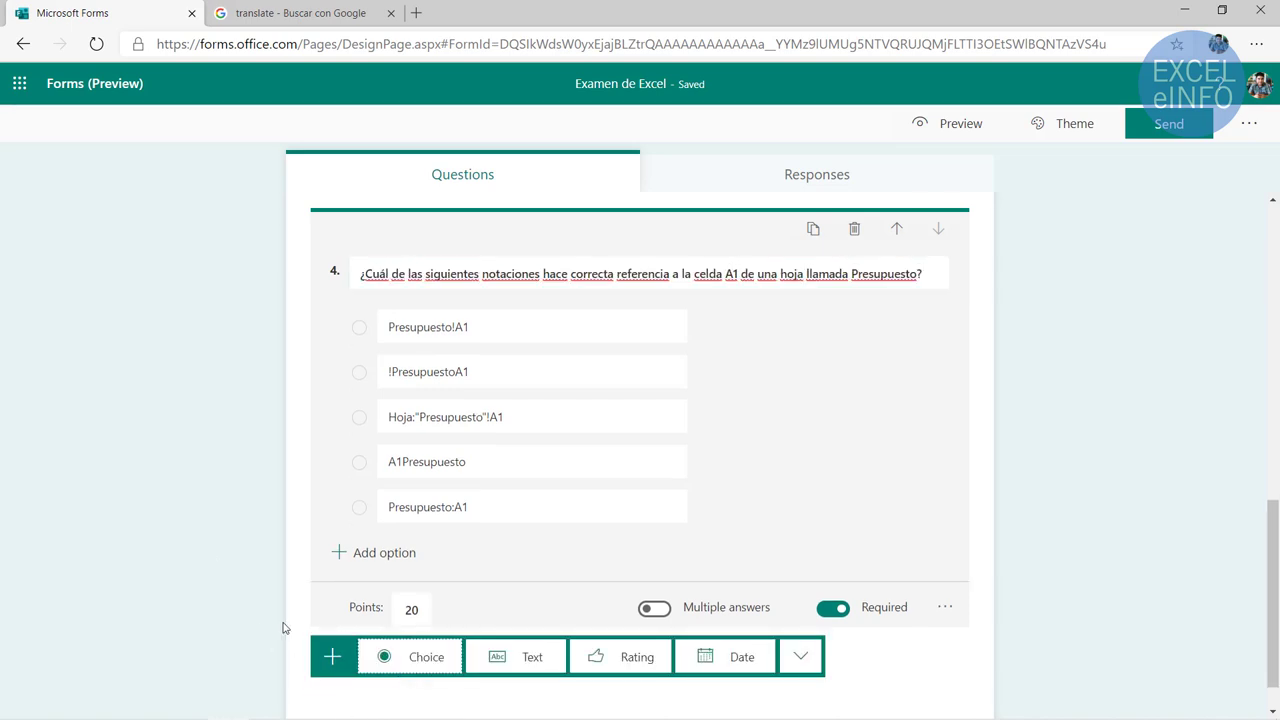
left_click(416, 662)
type("¿Con qué tecla convierto una referencia en absoluta?")
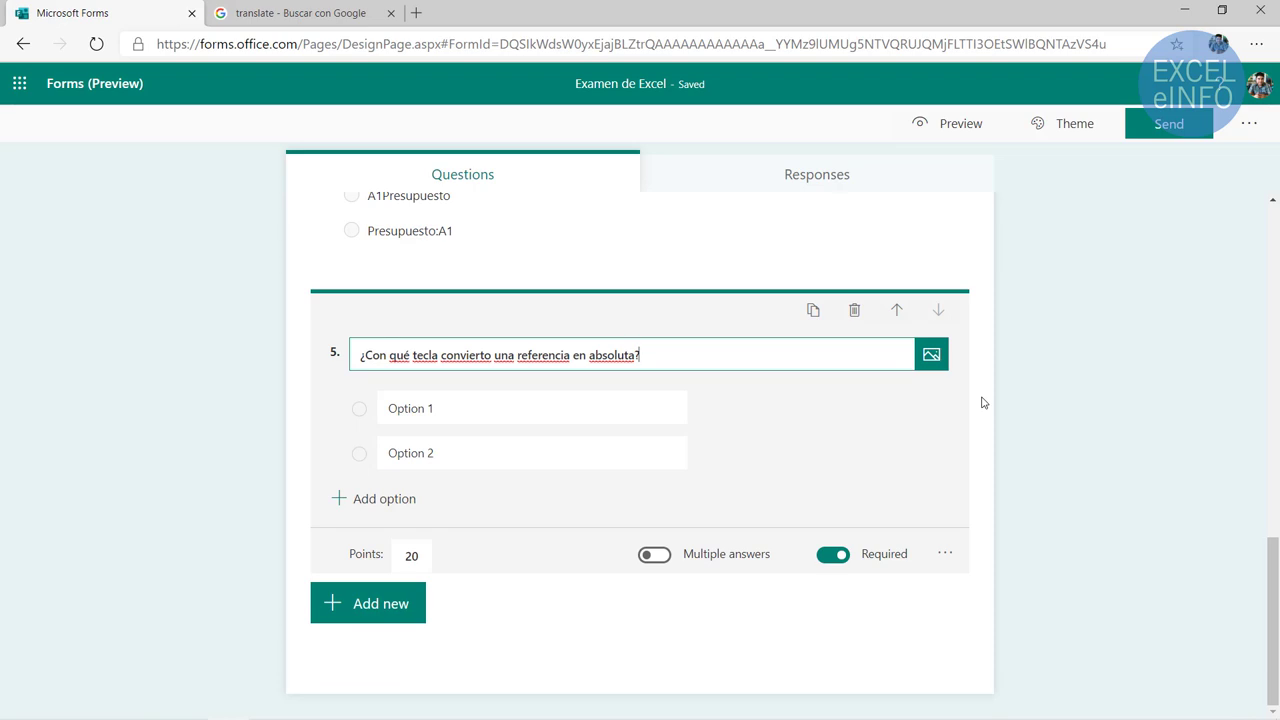
key("Tab")
type("F1 F2 F3 F4 F5")
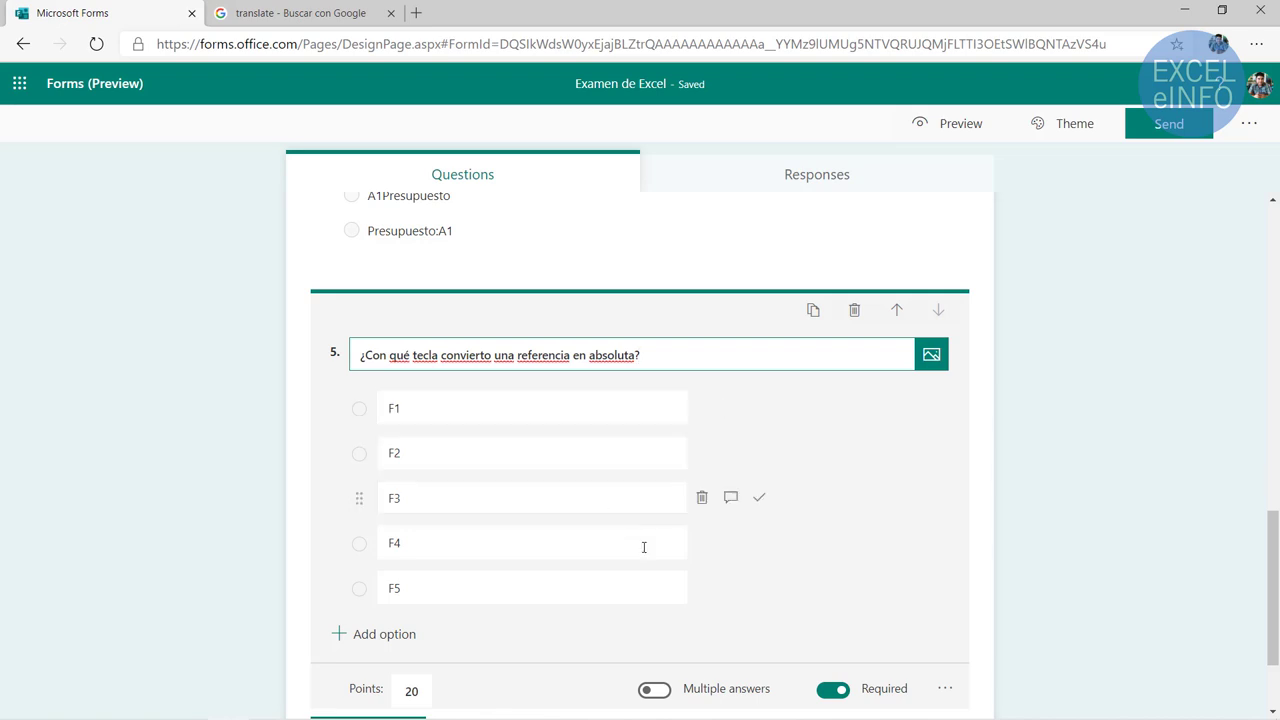
mouse_move(532, 543)
left_click(757, 546)
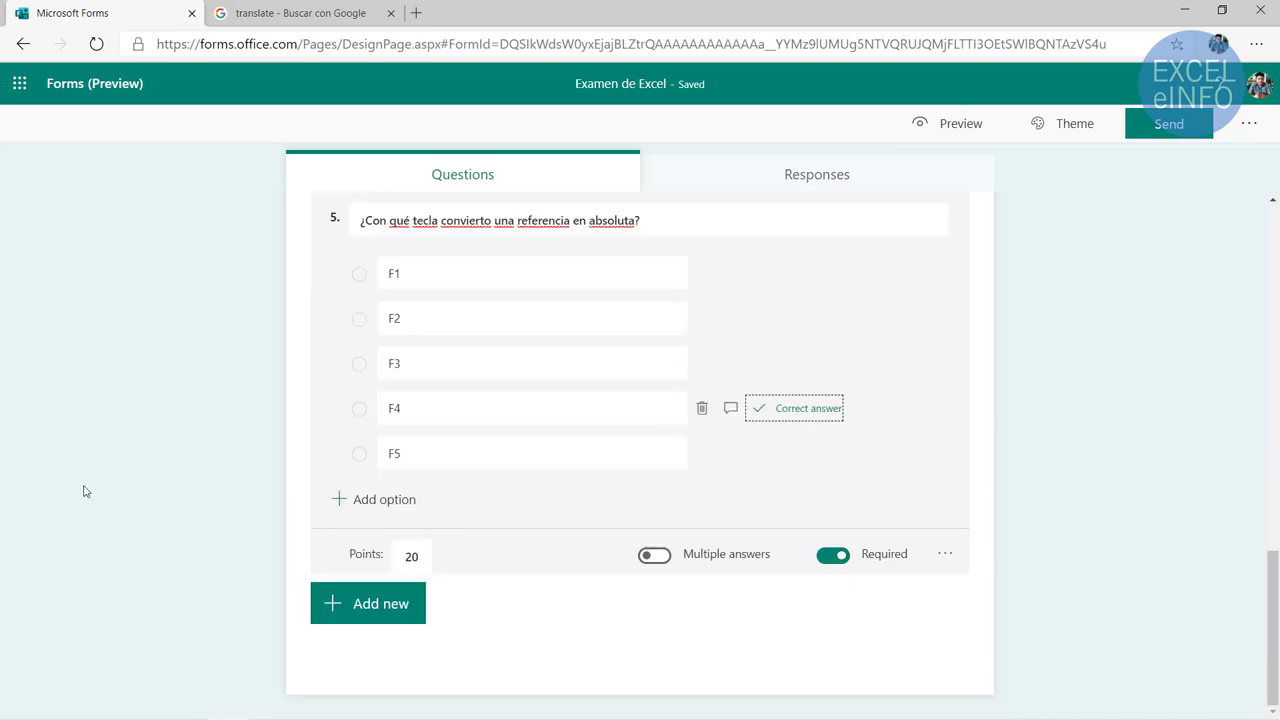
left_click(393, 607)
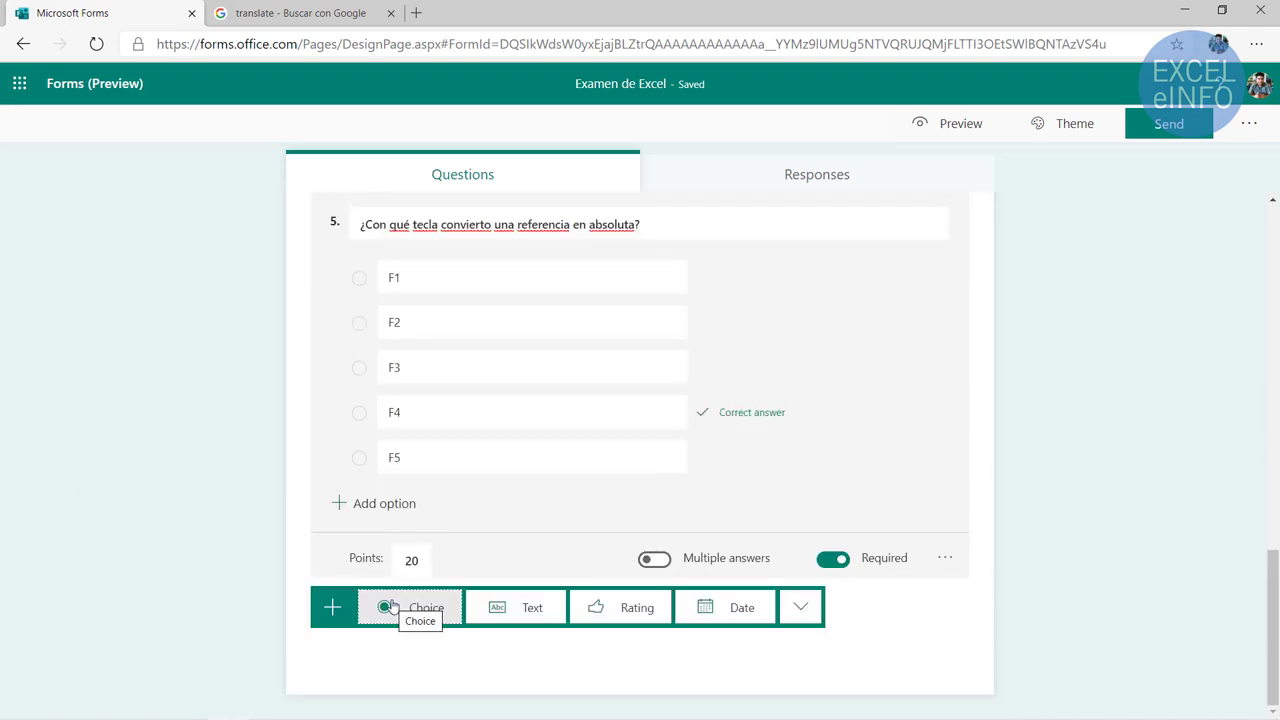
Add question 6 on conditional sums with SUMAR.SI correct, worth 20 points
left_click(395, 605)
type("¿Cuál es la función que me permite hace una suma en base a una condición?")
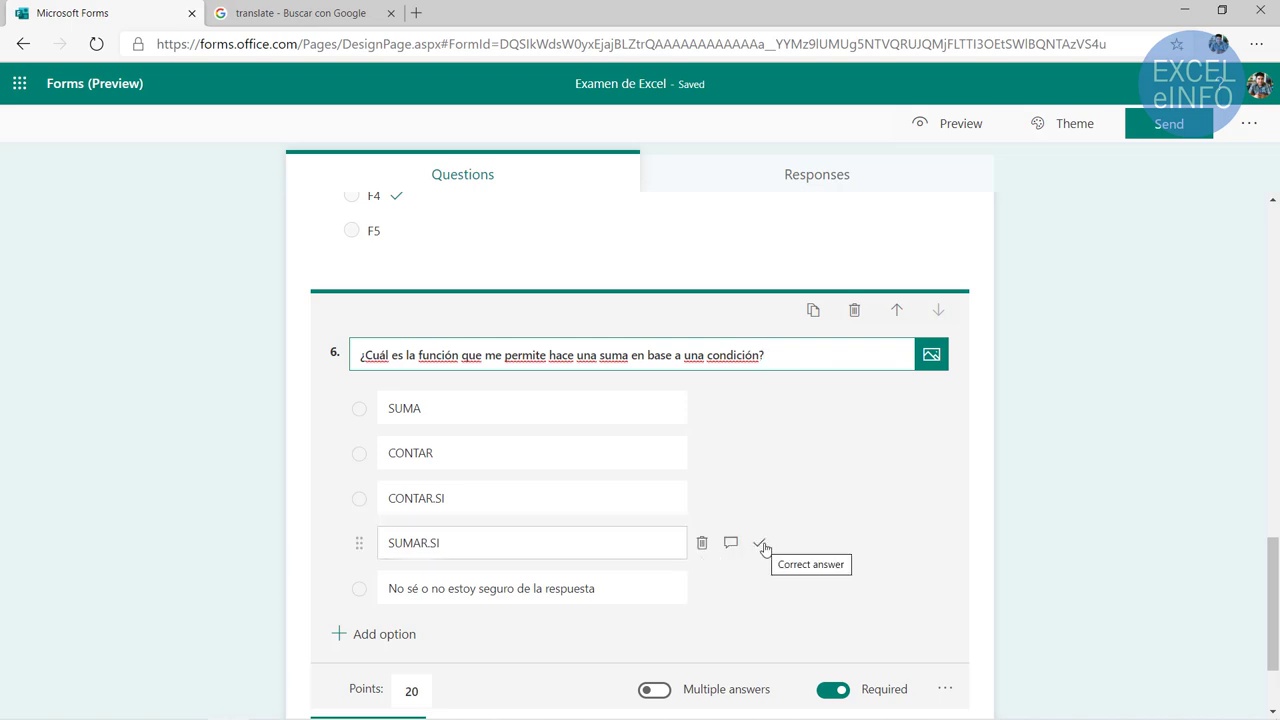
left_click(763, 546)
left_click(411, 692)
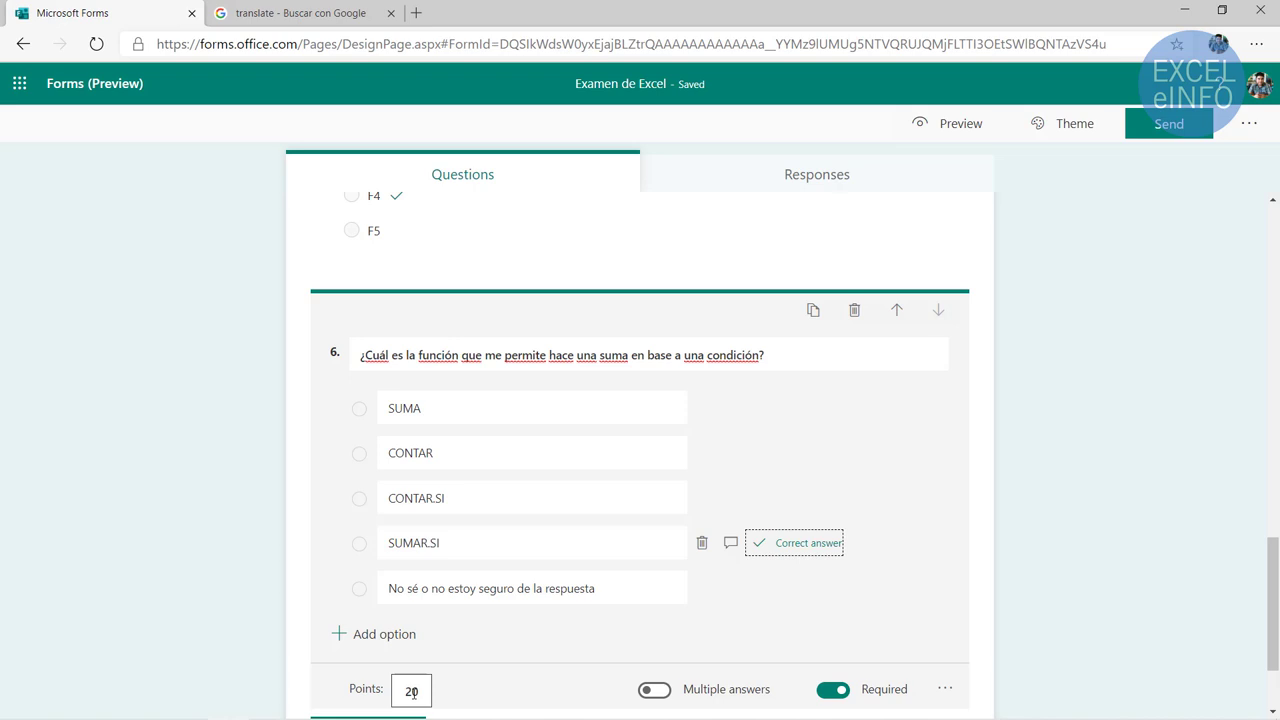
left_click(303, 576)
left_click(810, 176)
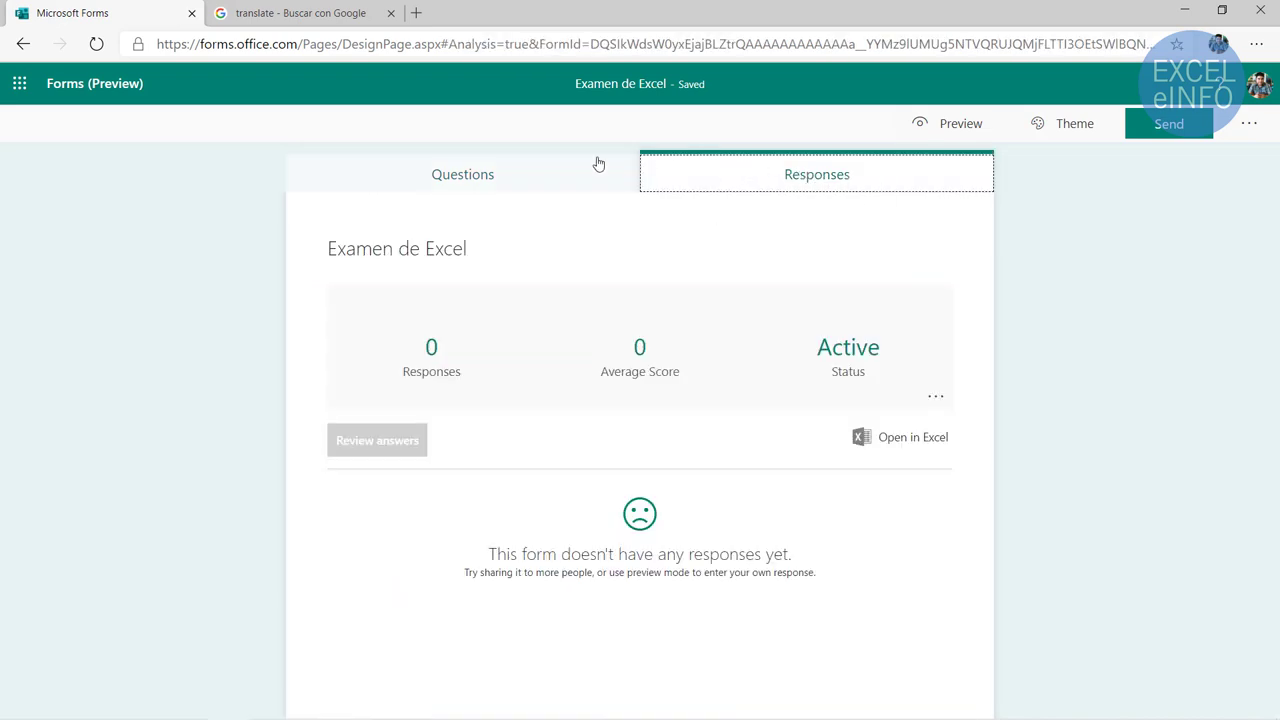
left_click(507, 176)
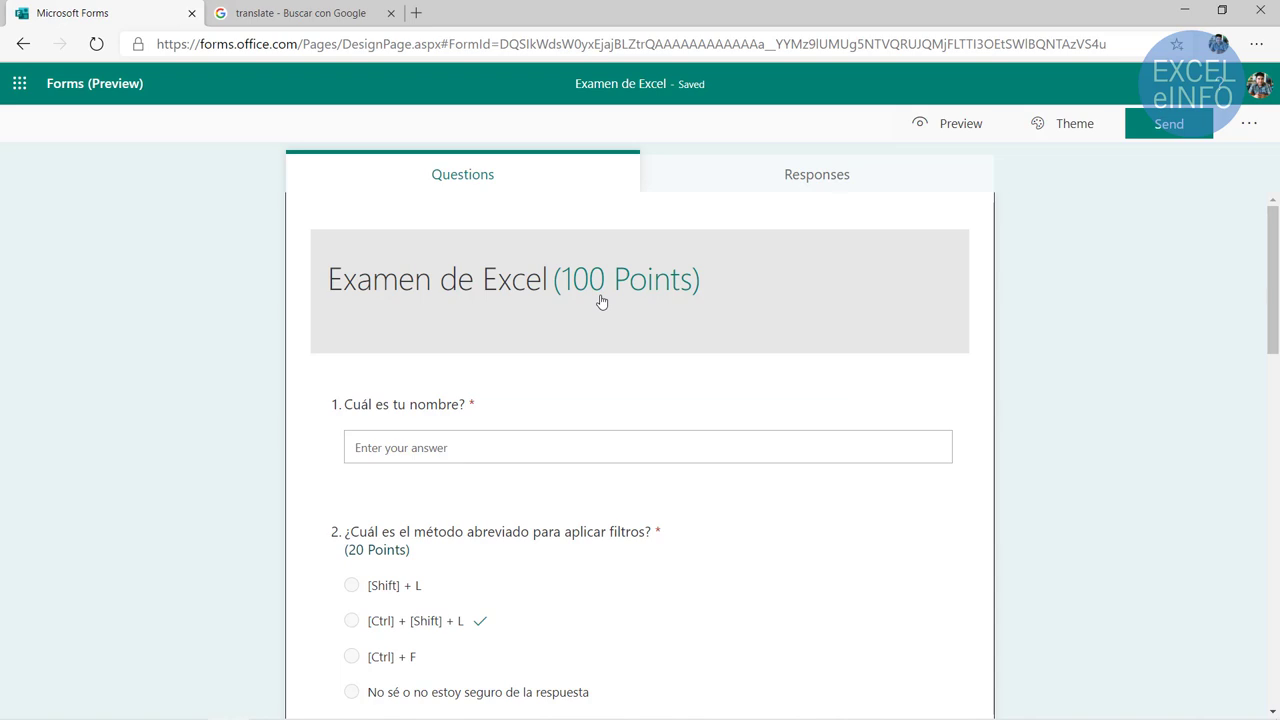
Upload excel_einfo_social_YT_512_1.png as the quiz's custom theme background
left_click(1094, 132)
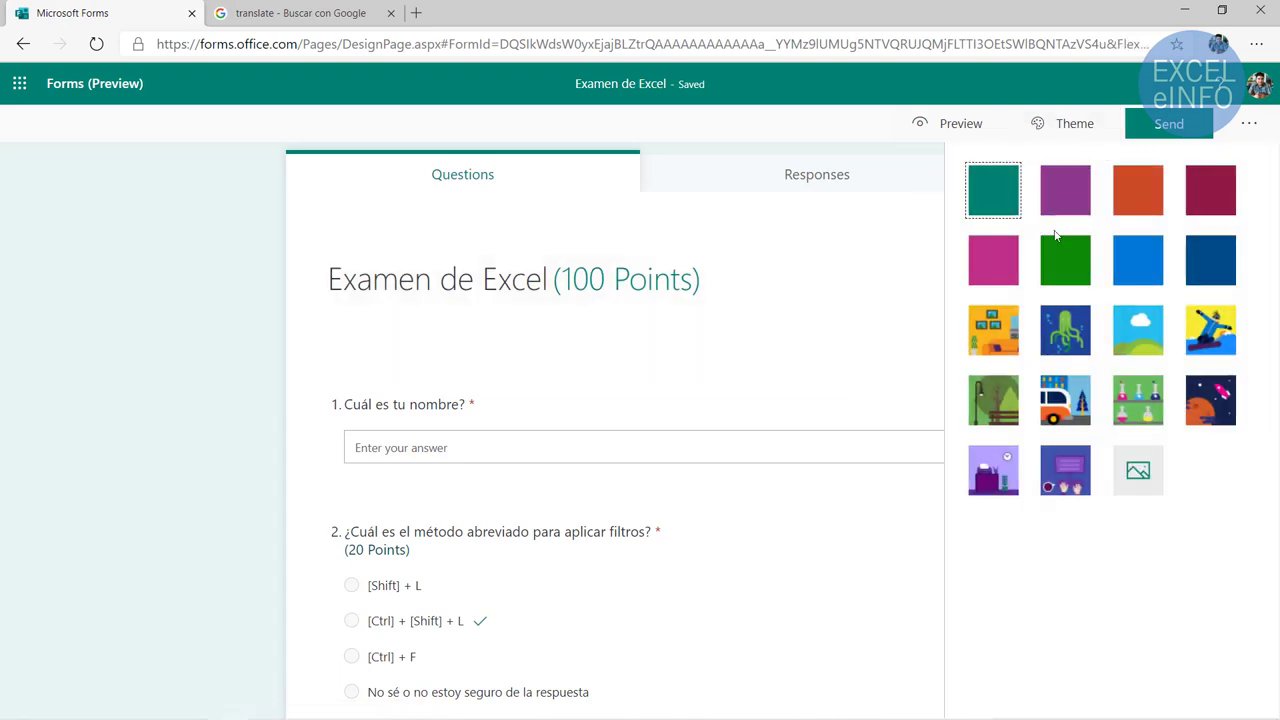
left_click(1140, 473)
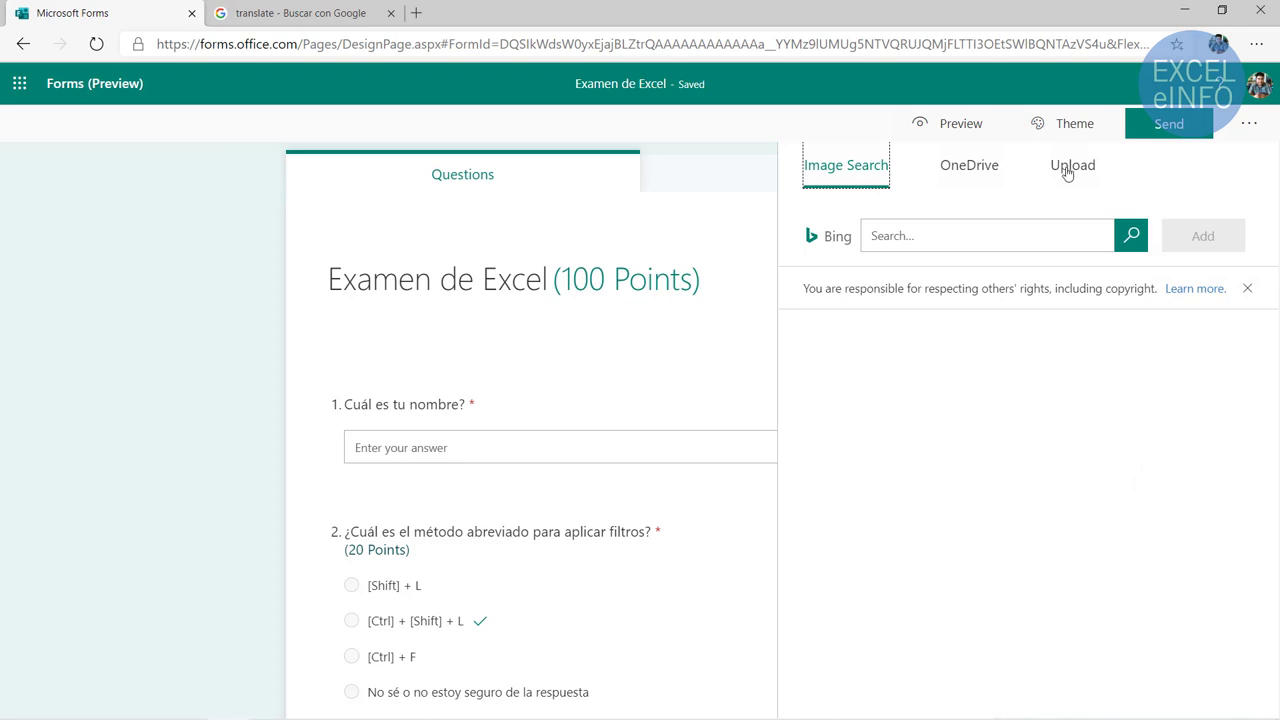
left_click(1090, 168)
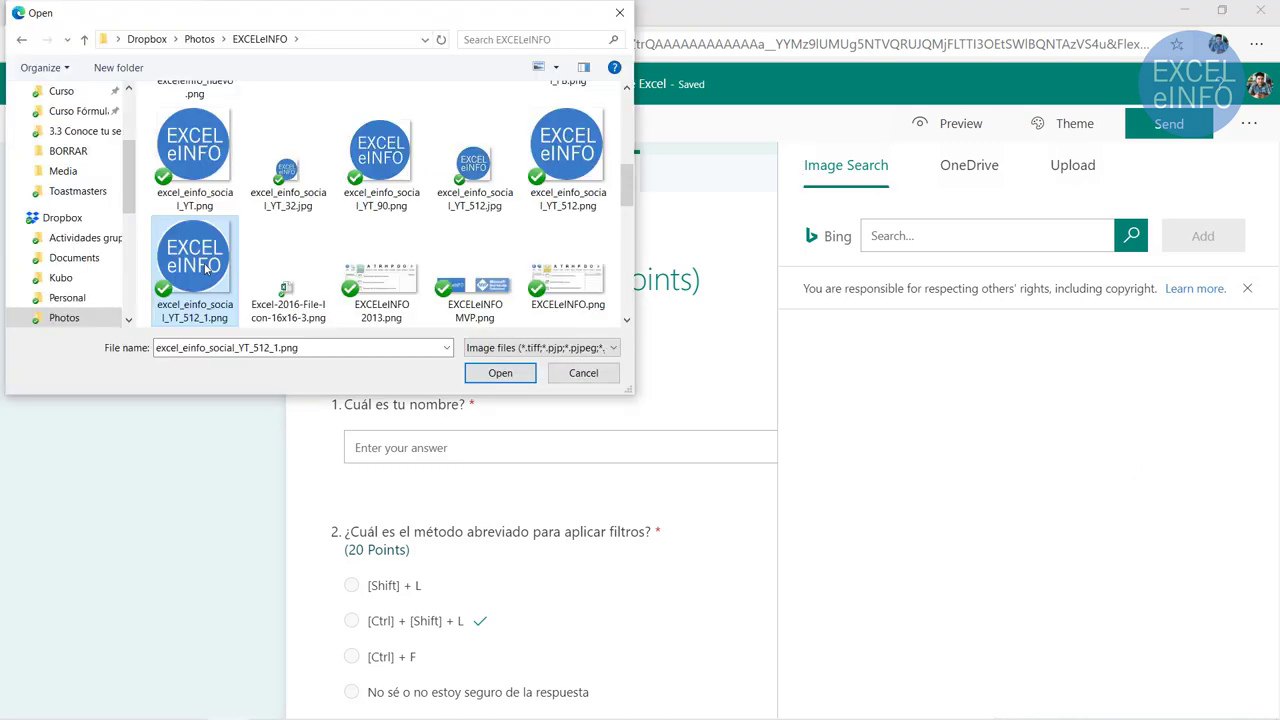
left_click(500, 373)
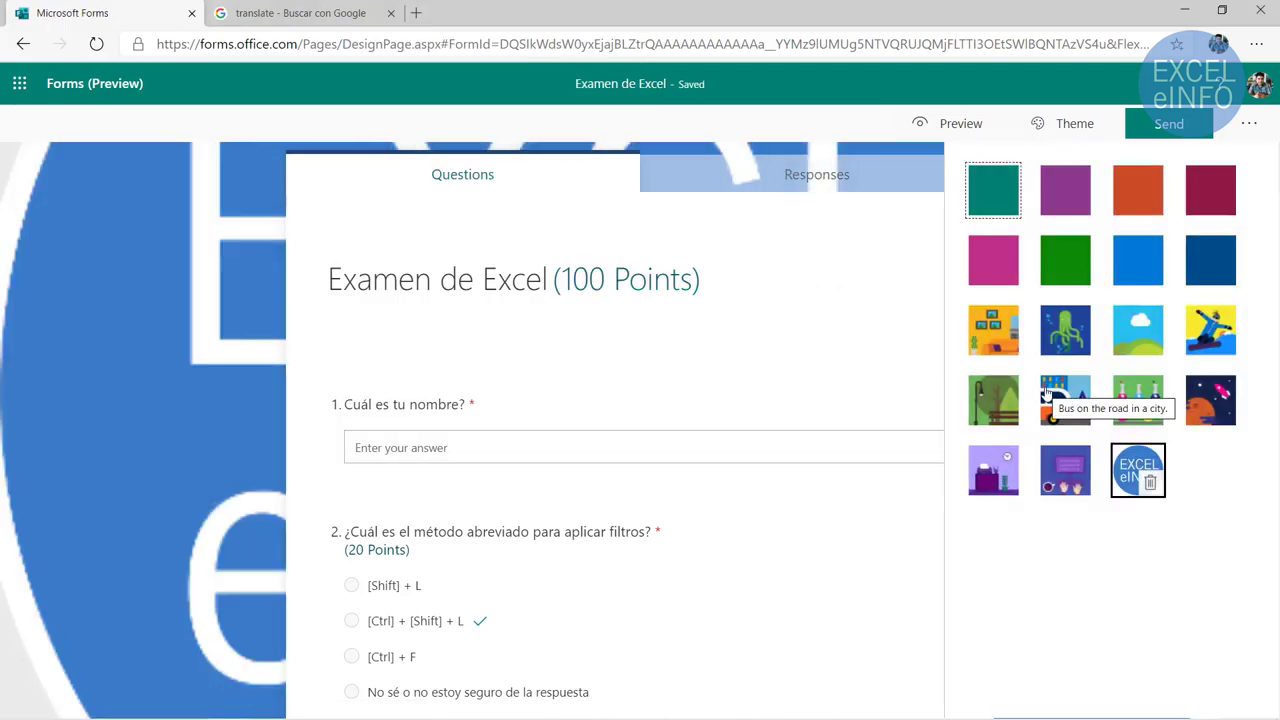
left_click(136, 331)
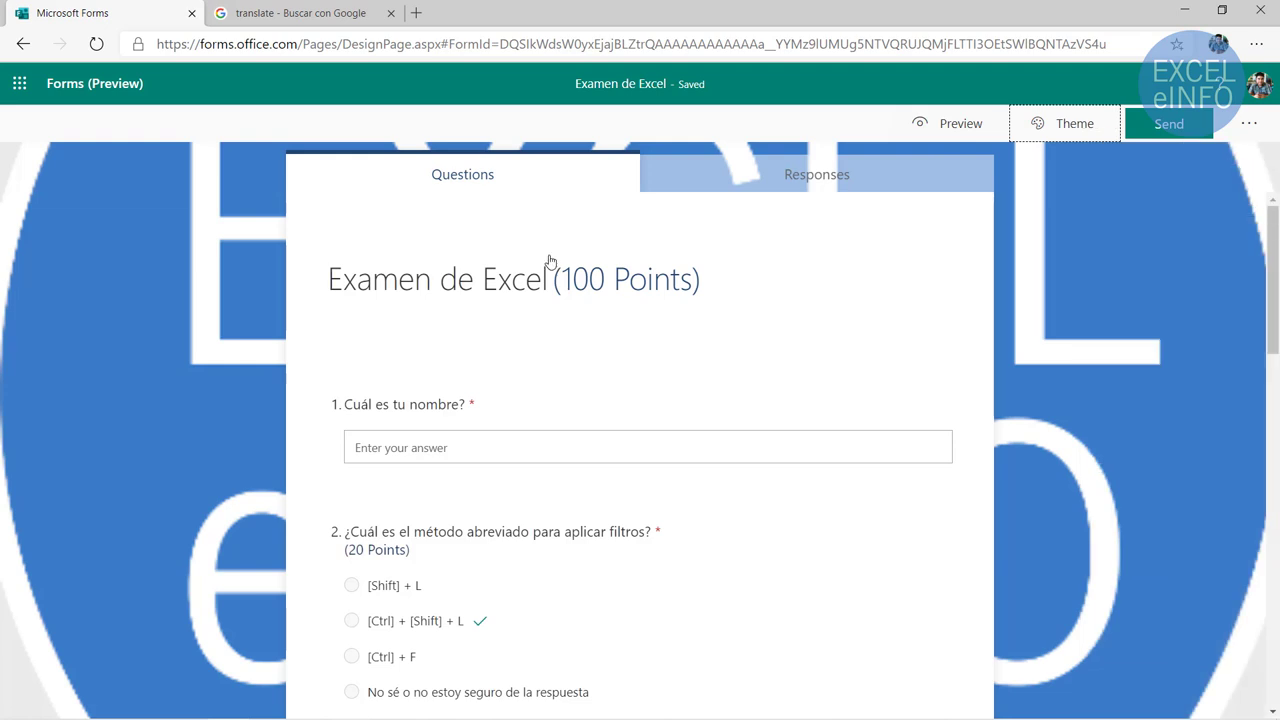
left_click(1170, 124)
Copy the quiz's response link and open it in a new Firefox tab
left_click(1220, 281)
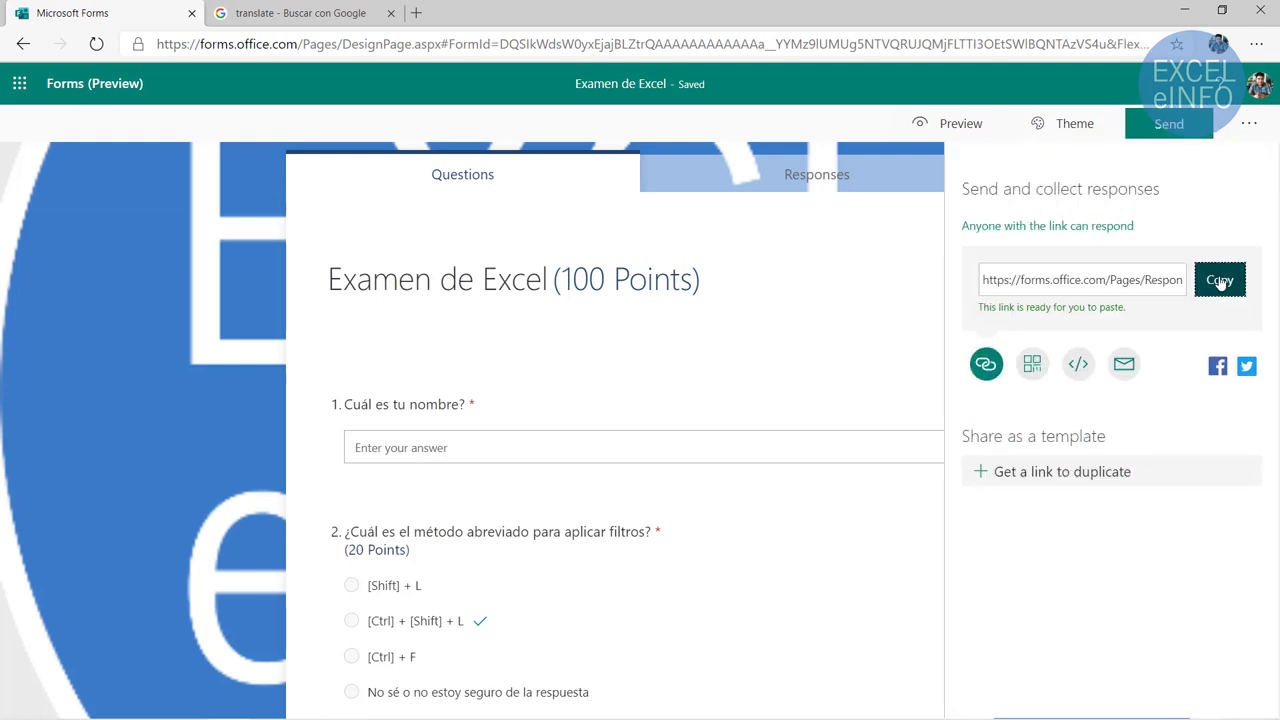
key("alt+Tab")
key("alt+Tab")
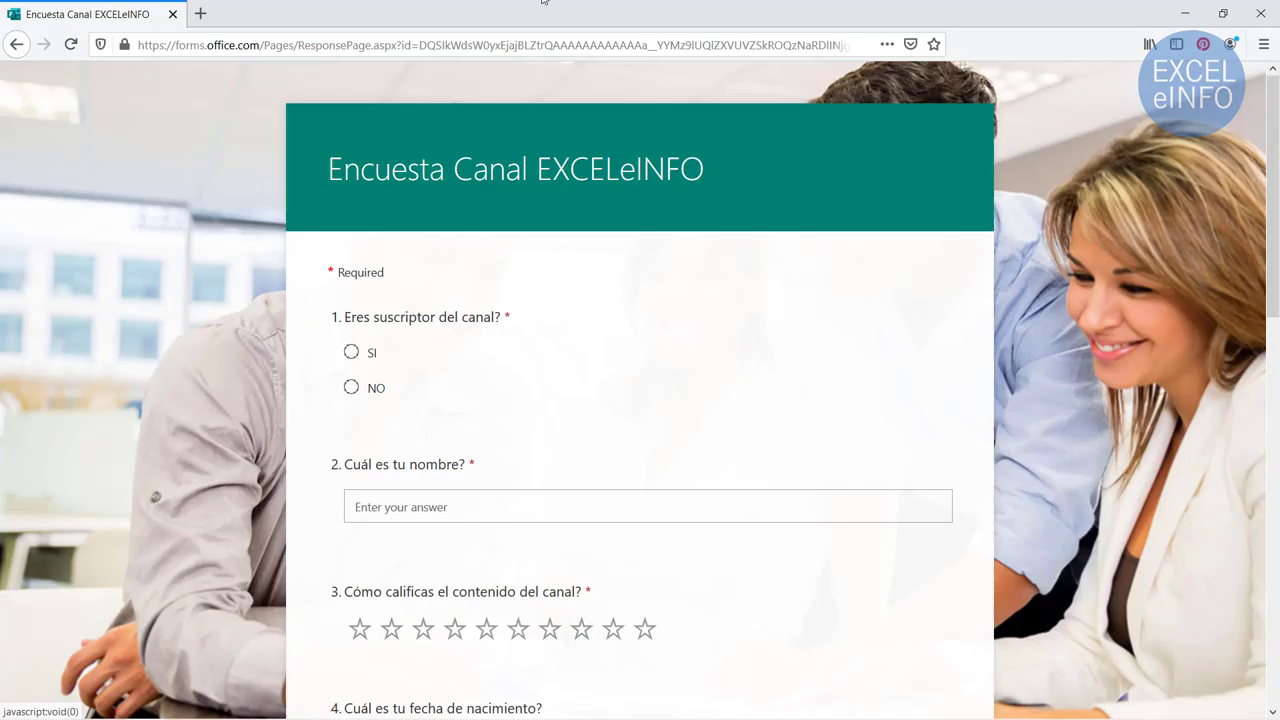
left_click(205, 16)
key("ctrl+v")
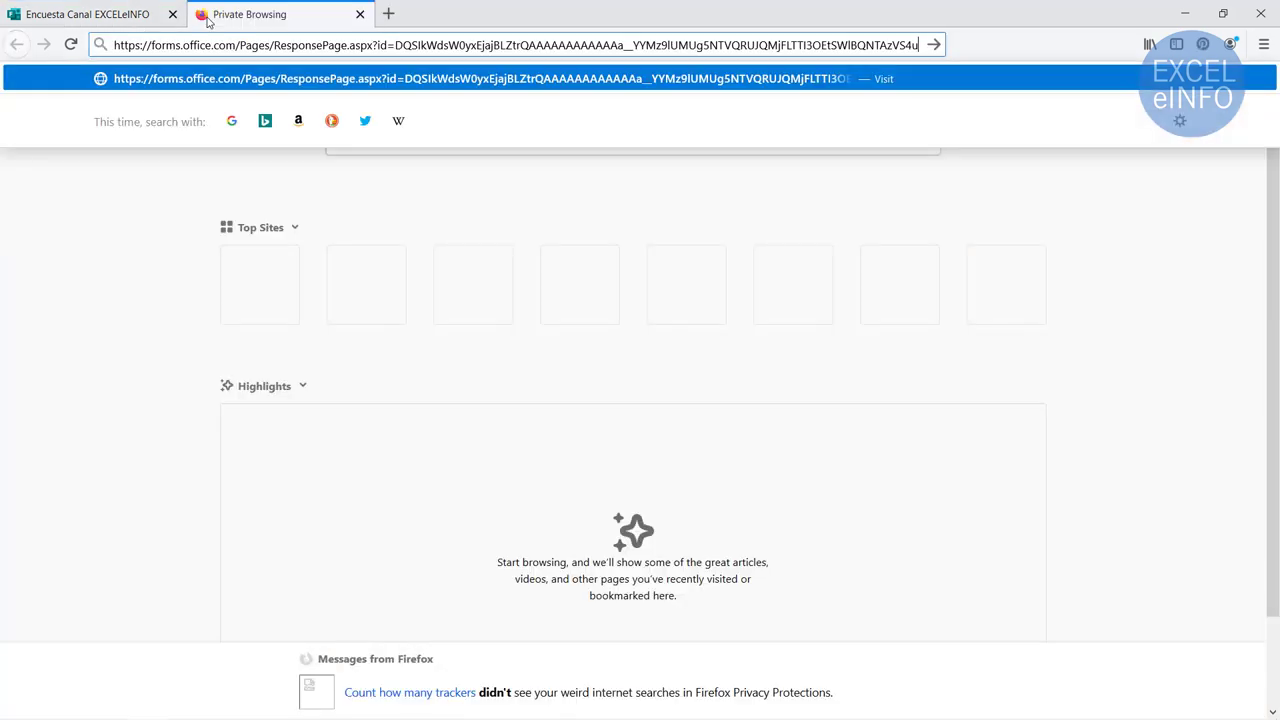
key("Return")
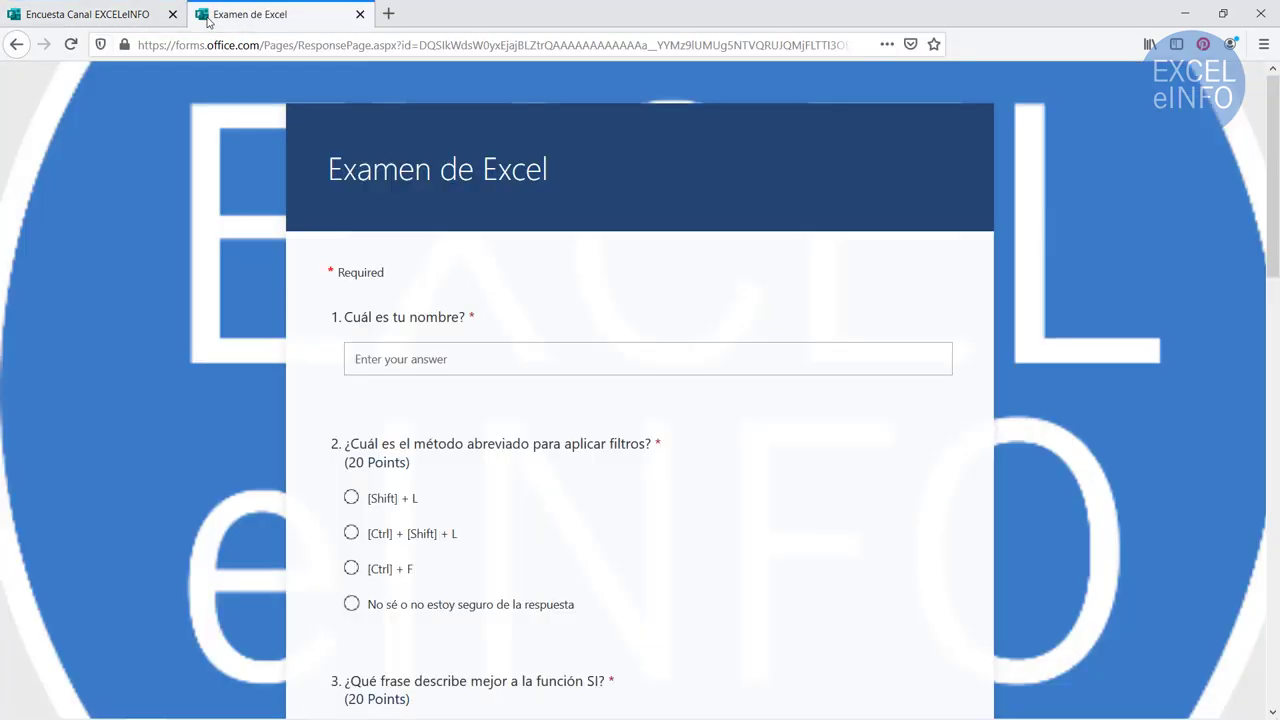
Enter the respondent's name, answer question 2 with [Ctrl] + [Shift] + L and question 3 with the condition-checking option
left_click(567, 367)
type("s")
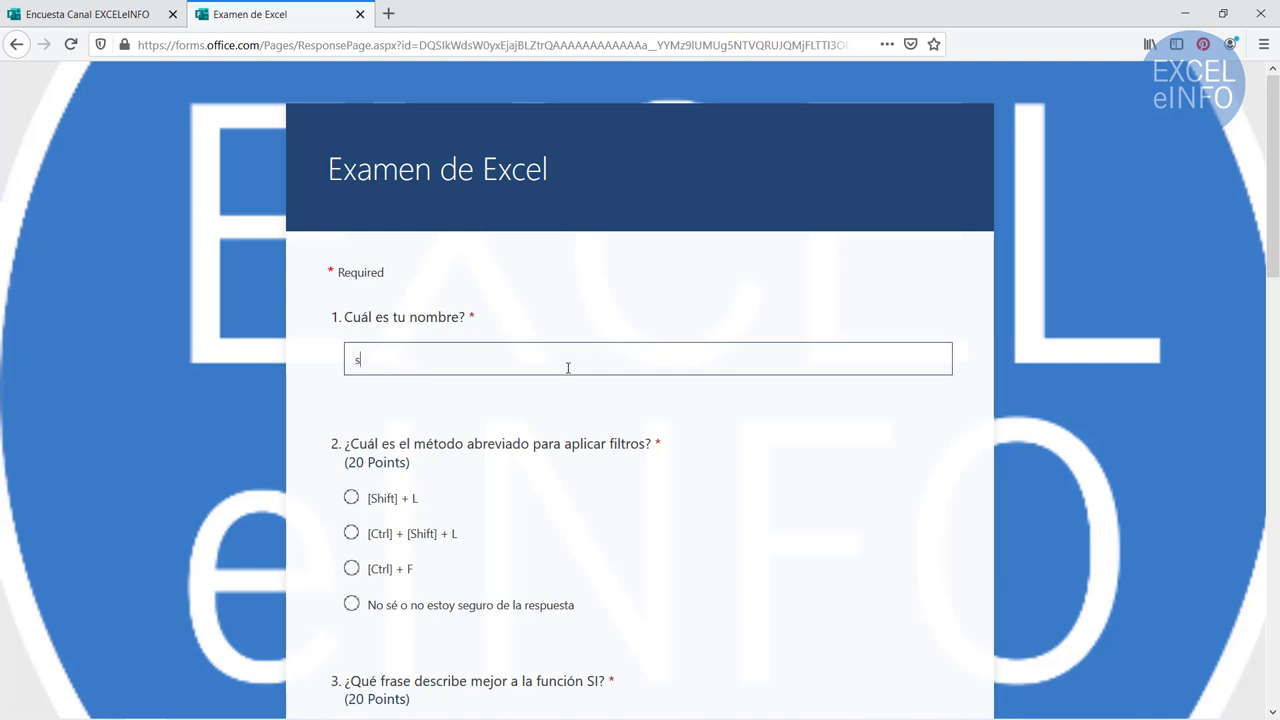
type("ergio")
scroll(340, 425, "down", 2)
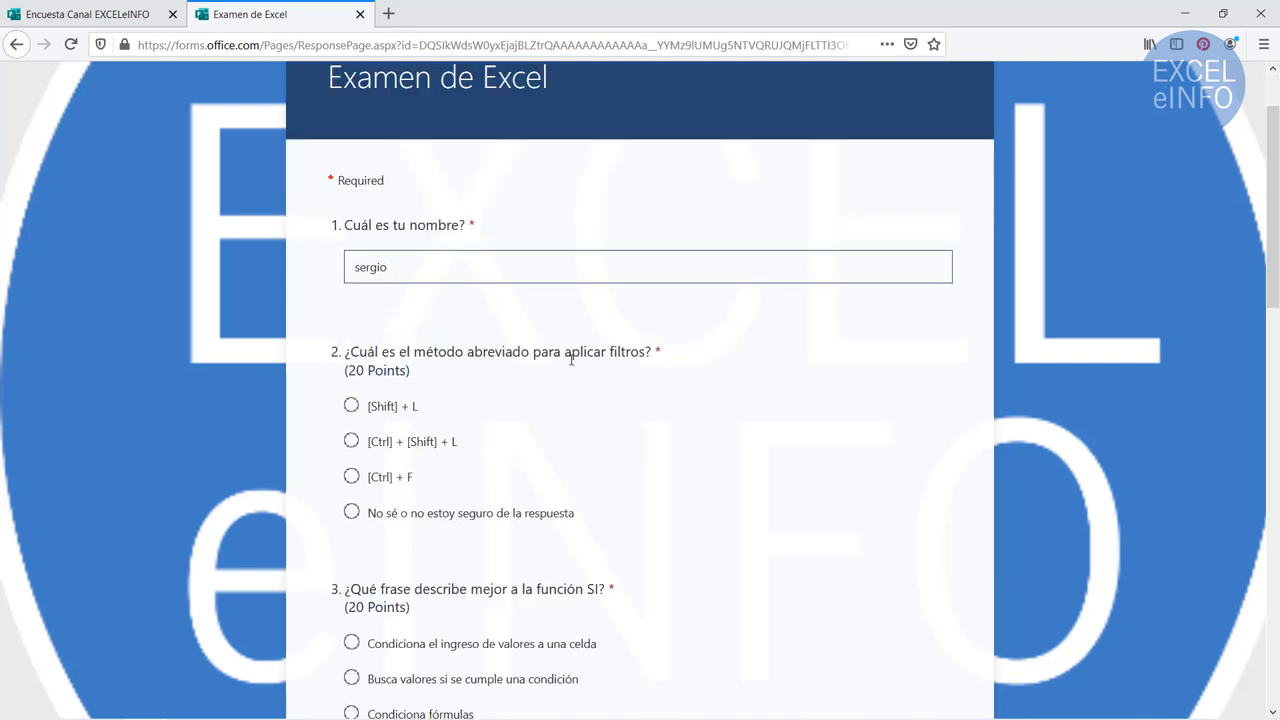
triple_click(425, 370)
left_click(535, 387)
left_click(351, 441)
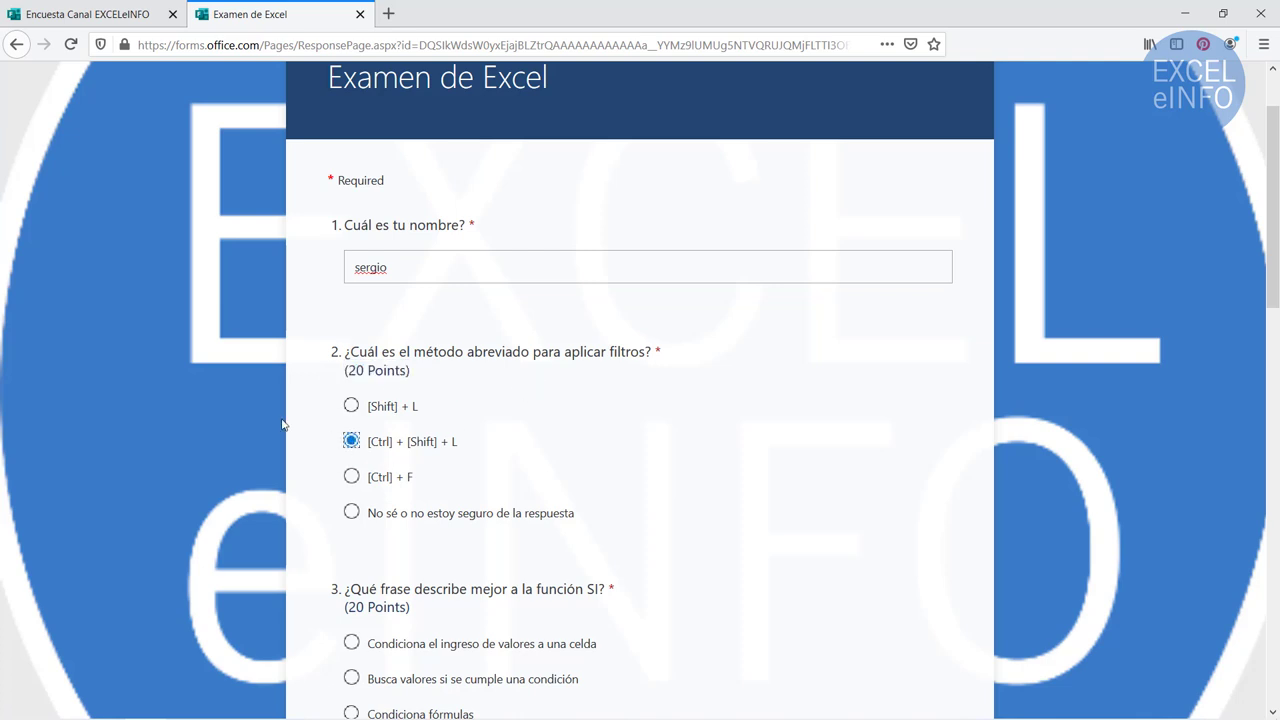
scroll(283, 425, "down", 3)
scroll(283, 425, "down", 2)
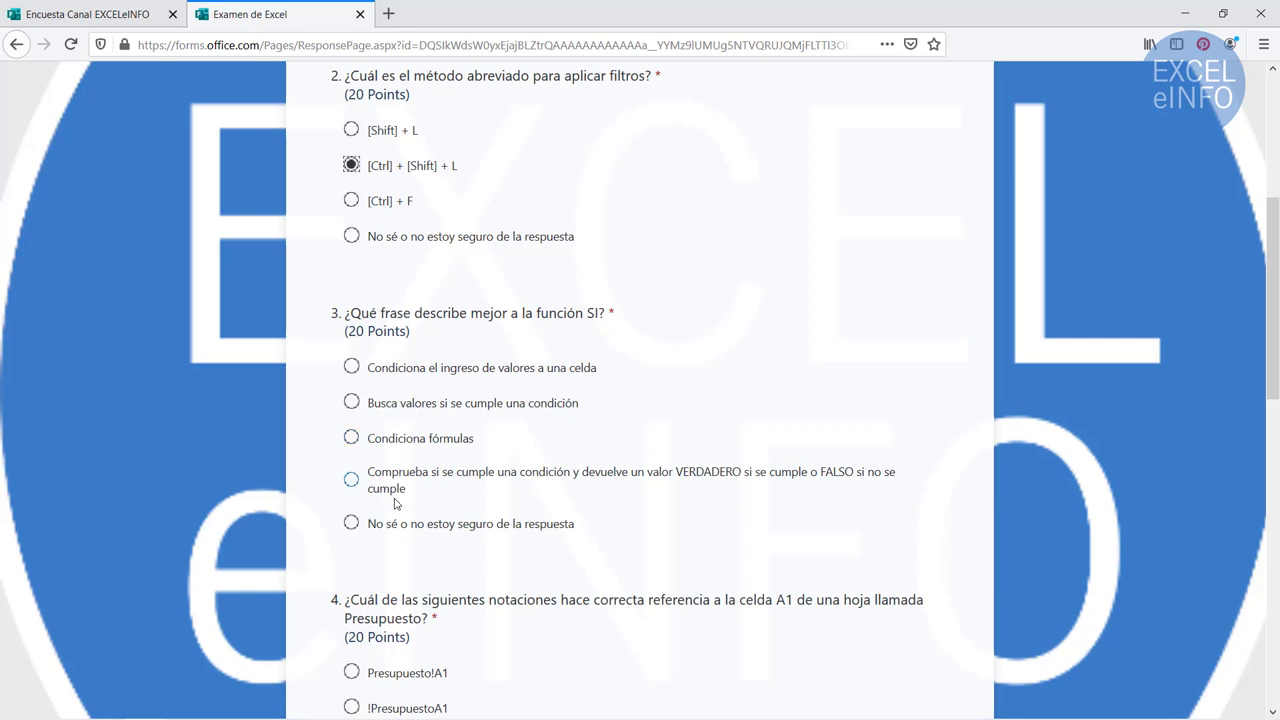
left_click(352, 481)
Answer question 4 with Presupuesto!A1, question 5 with F4, and question 6 with SUMA
scroll(250, 505, "down", 1)
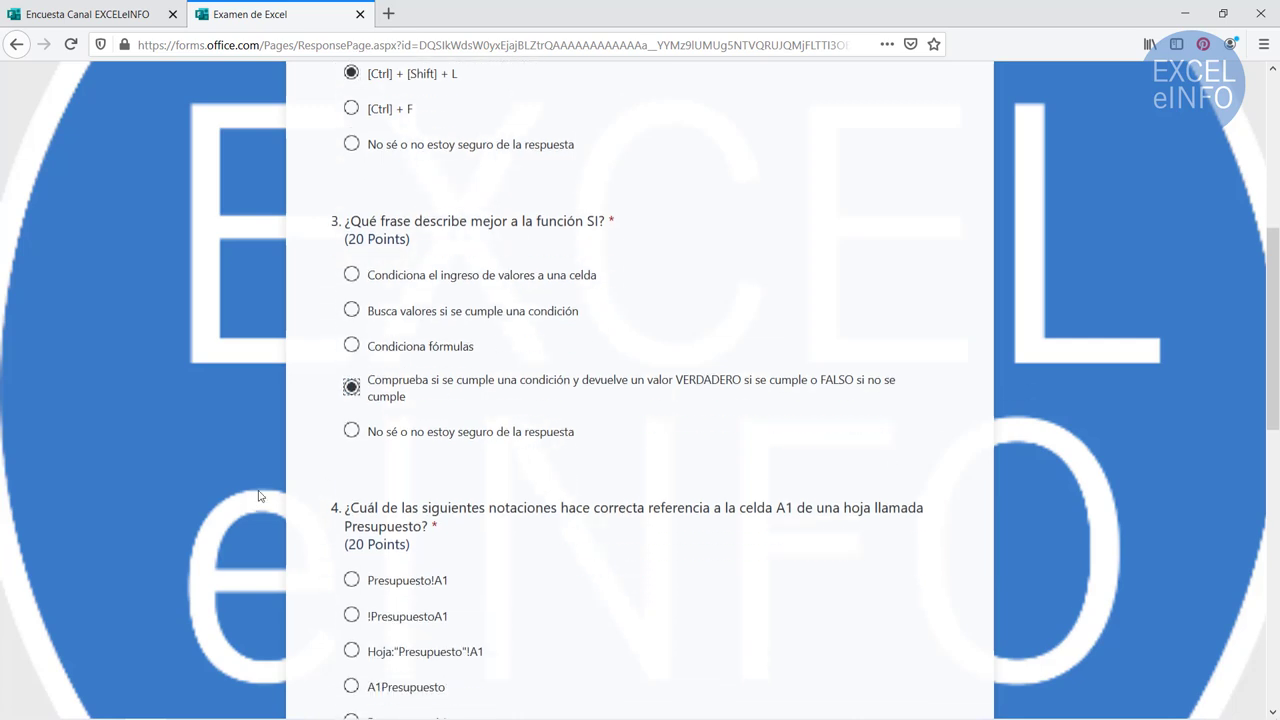
scroll(257, 497, "down", 3)
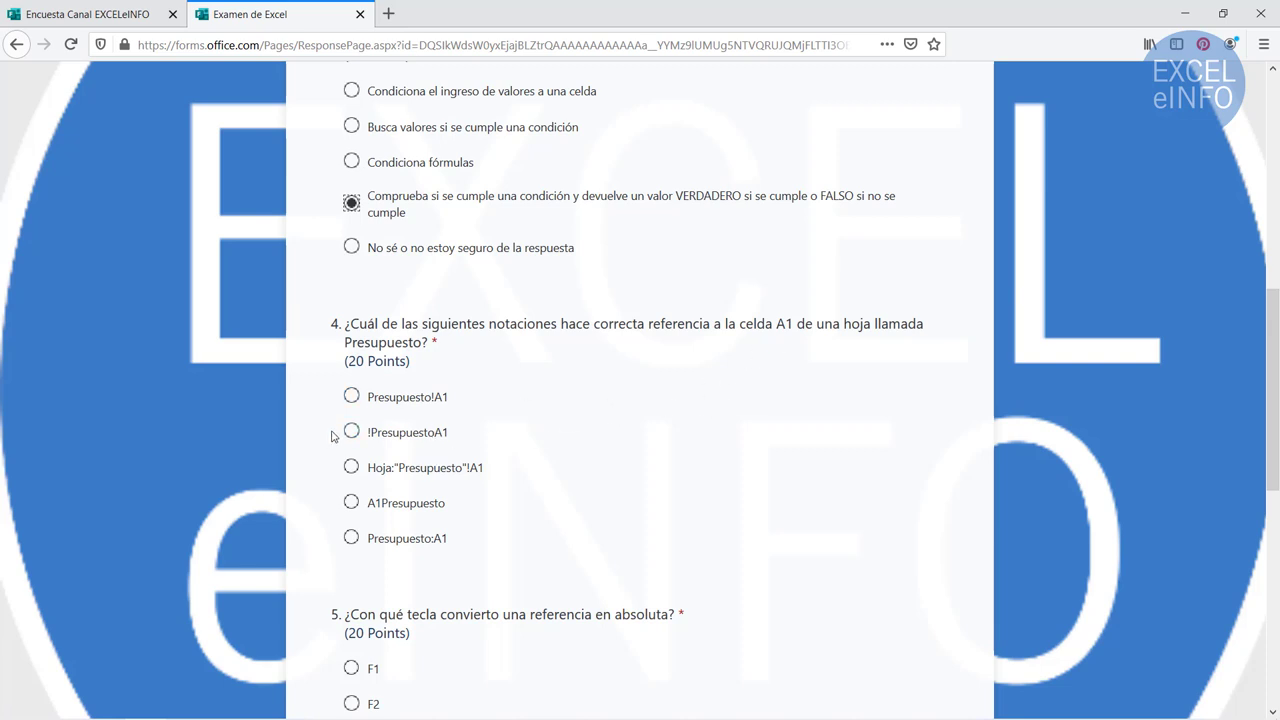
left_click(351, 398)
scroll(248, 441, "down", 3)
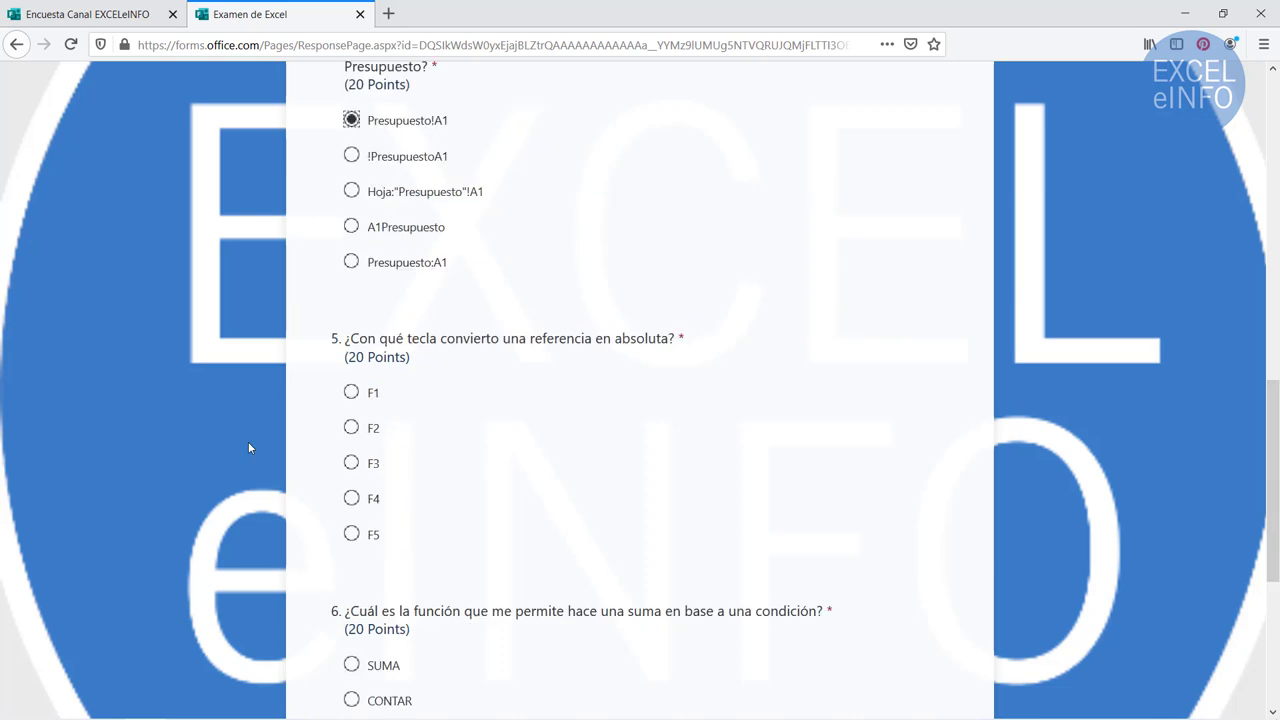
scroll(268, 420, "down", 1)
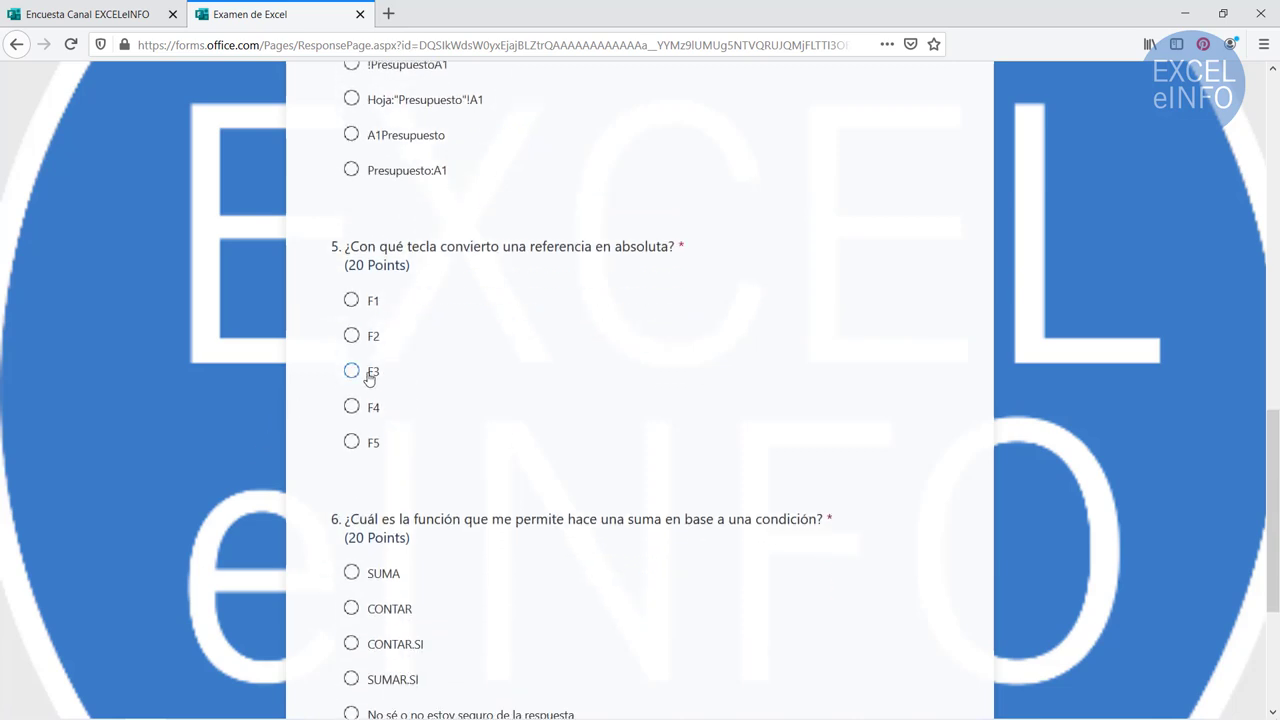
left_click(351, 406)
scroll(225, 378, "down", 2)
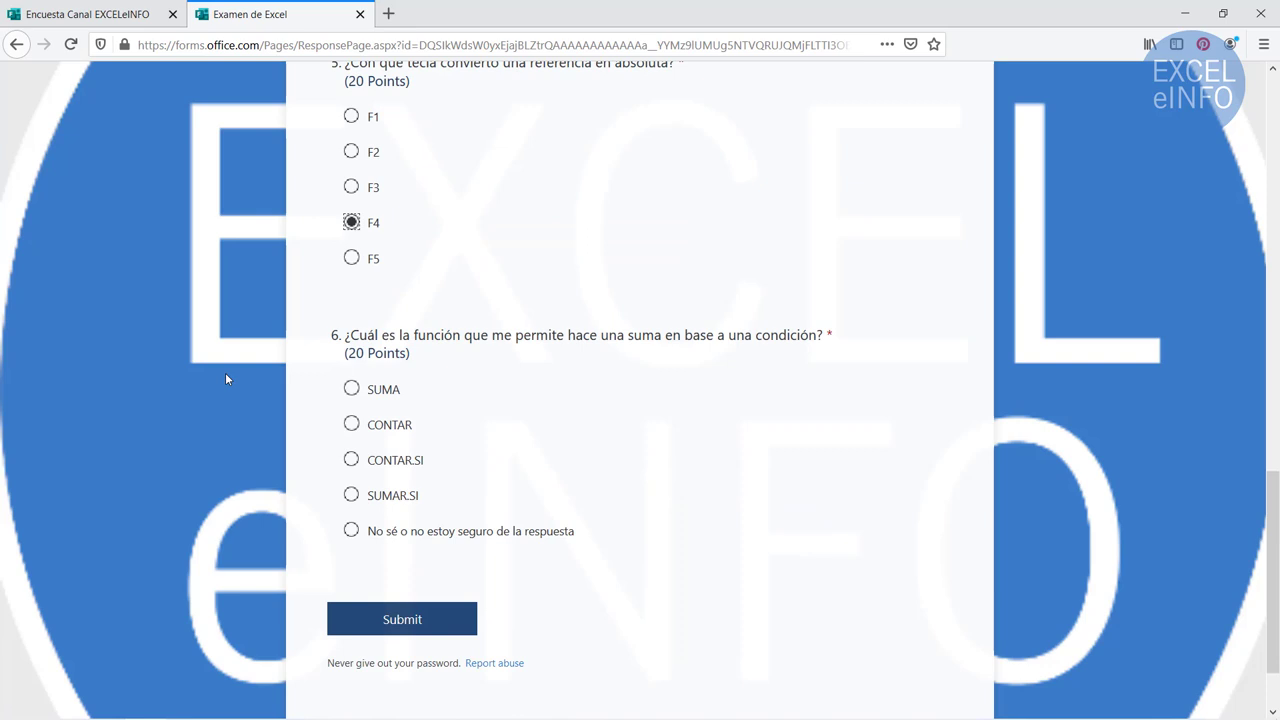
left_click(352, 390)
Submit the quiz and view the scored results
left_click(421, 616)
double_click(568, 222)
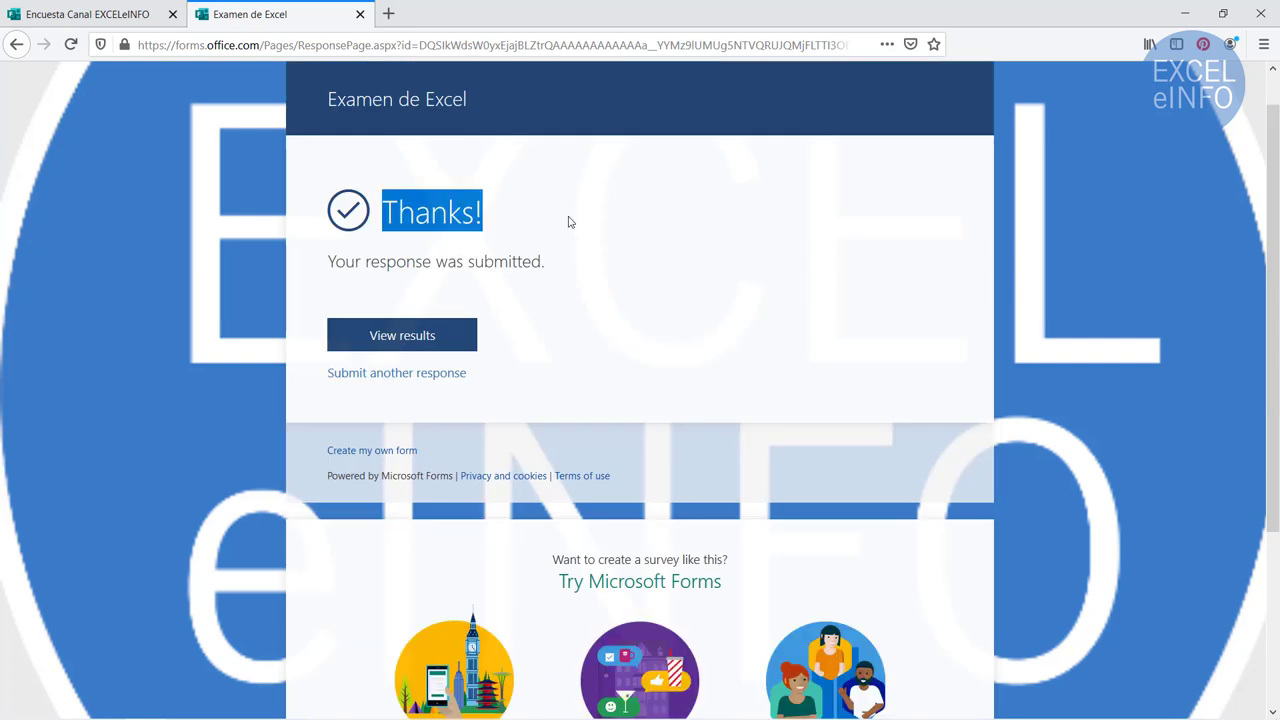
left_click(568, 226)
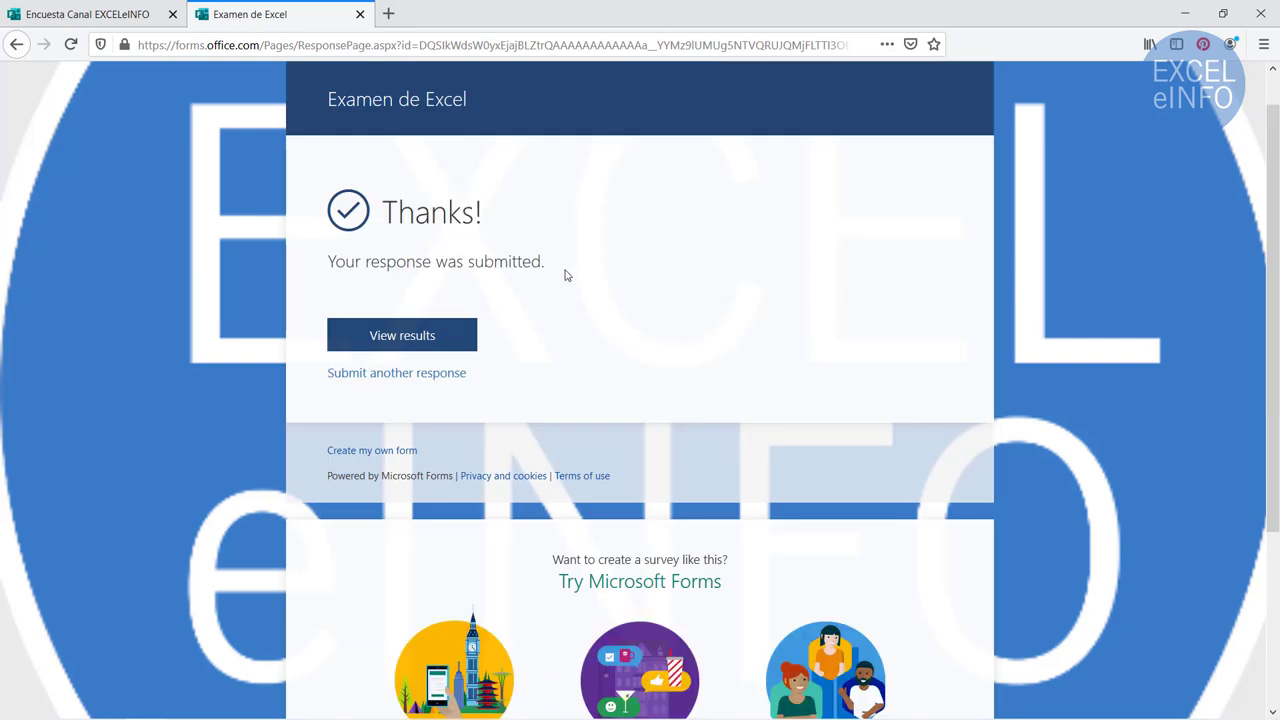
left_click(451, 335)
scroll(557, 377, "down", 10)
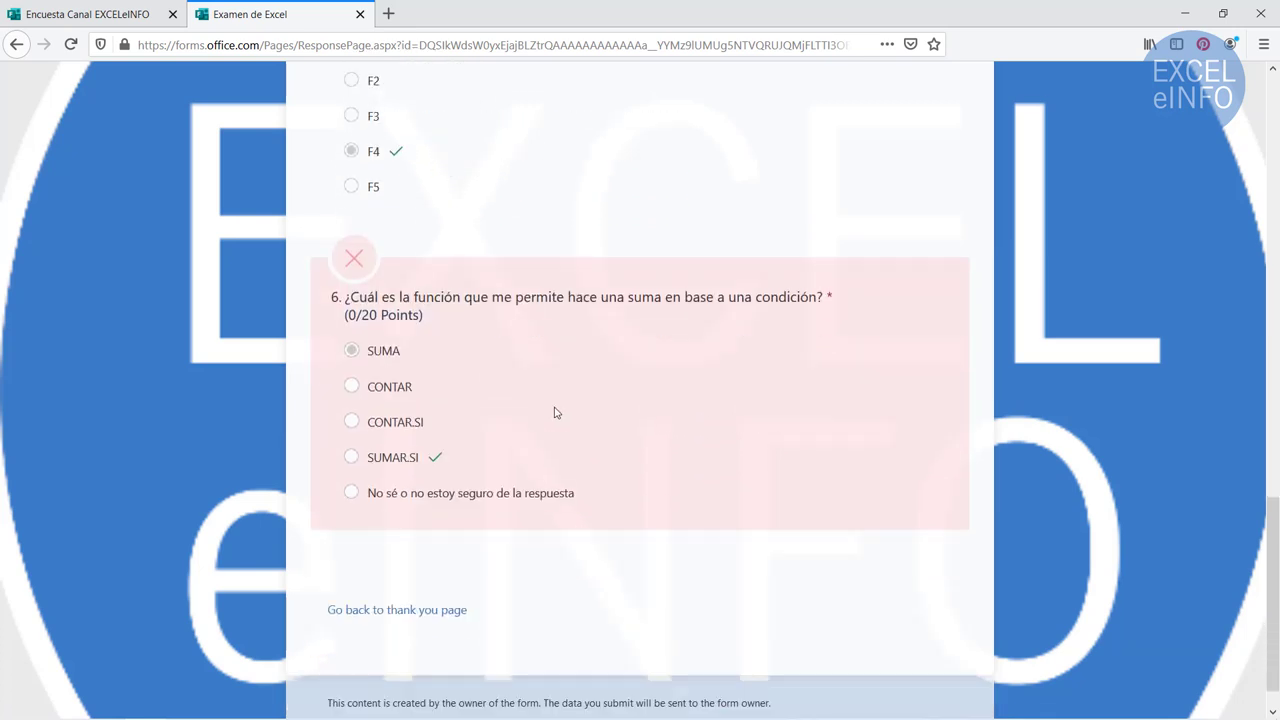
key("alt+Tab")
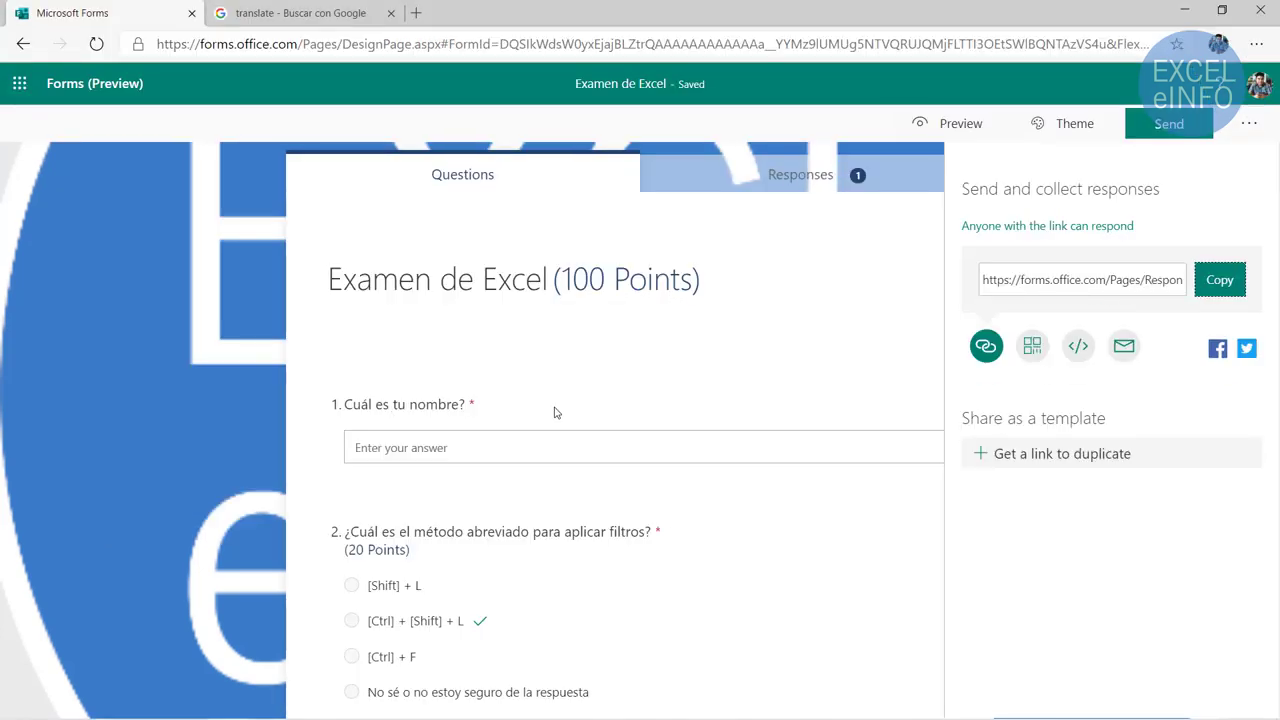
Review the Responses summary: 1 response, 60 average score, and per-question answer charts
left_click(798, 178)
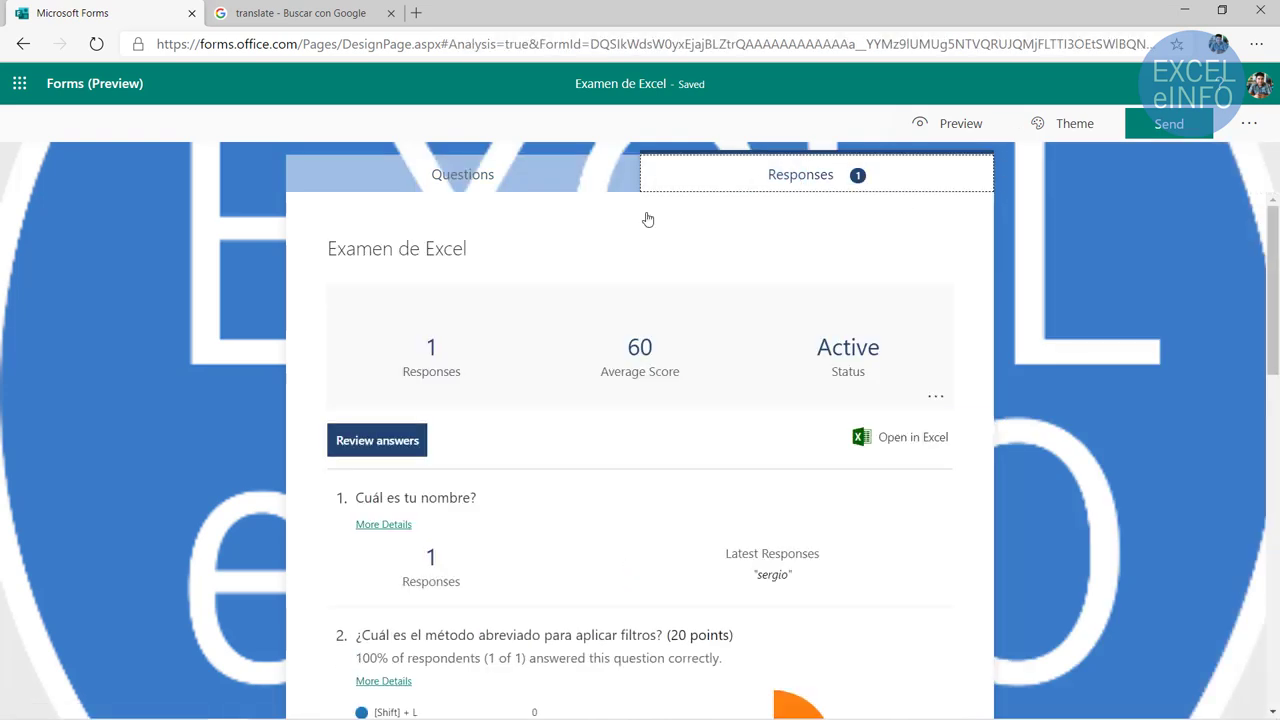
scroll(148, 415, "down", 3)
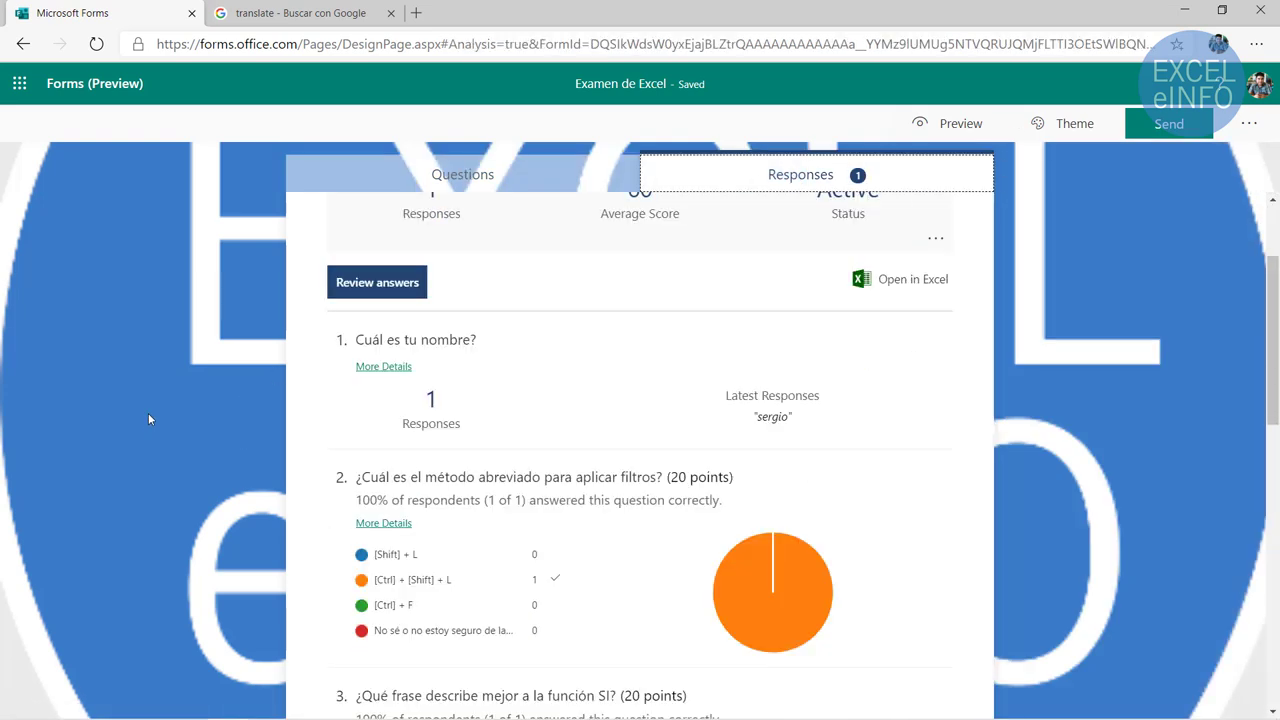
scroll(136, 432, "down", 2)
scroll(334, 437, "down", 3)
scroll(334, 437, "down", 6)
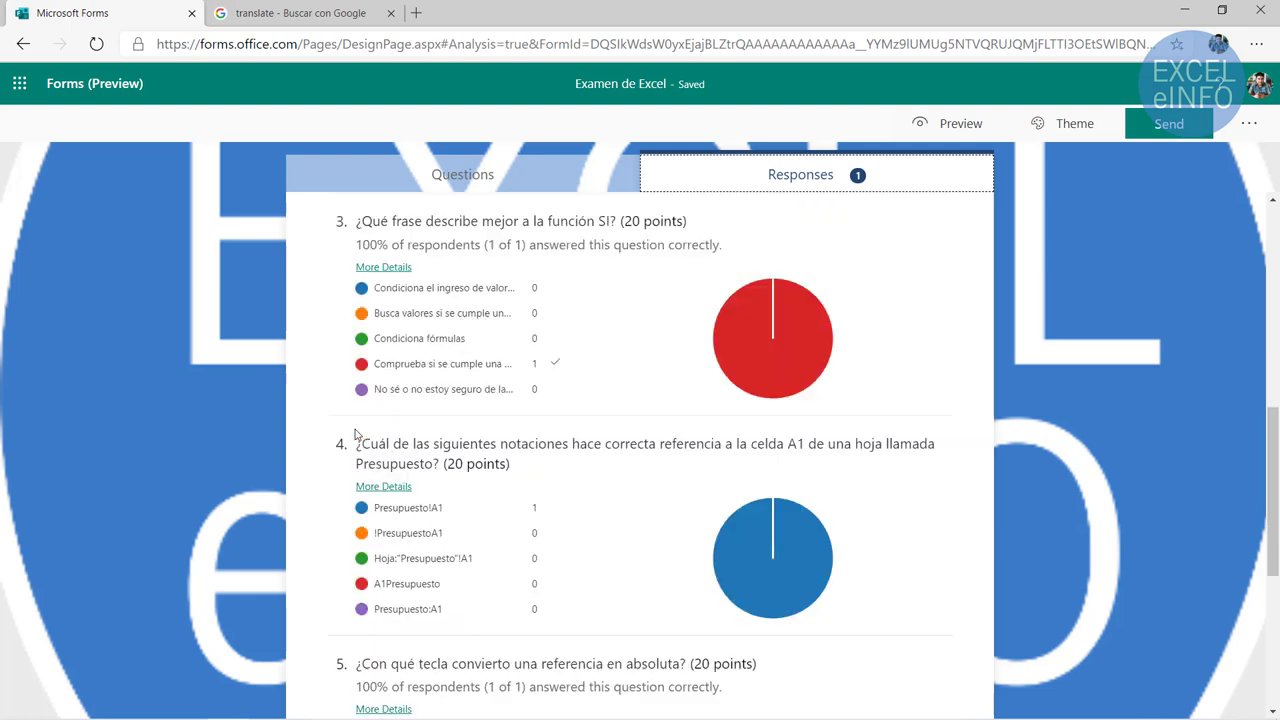
scroll(356, 432, "down", 3)
scroll(356, 432, "down", 4)
scroll(356, 432, "down", 1)
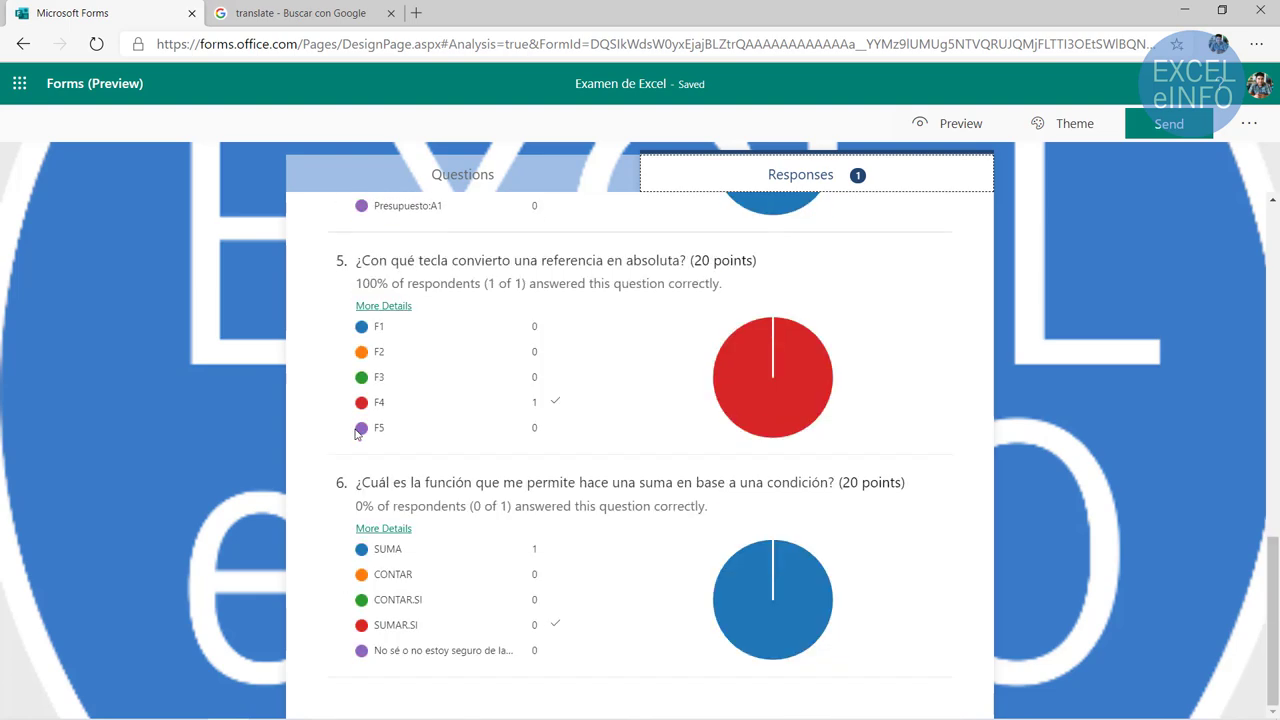
scroll(356, 432, "up", 15)
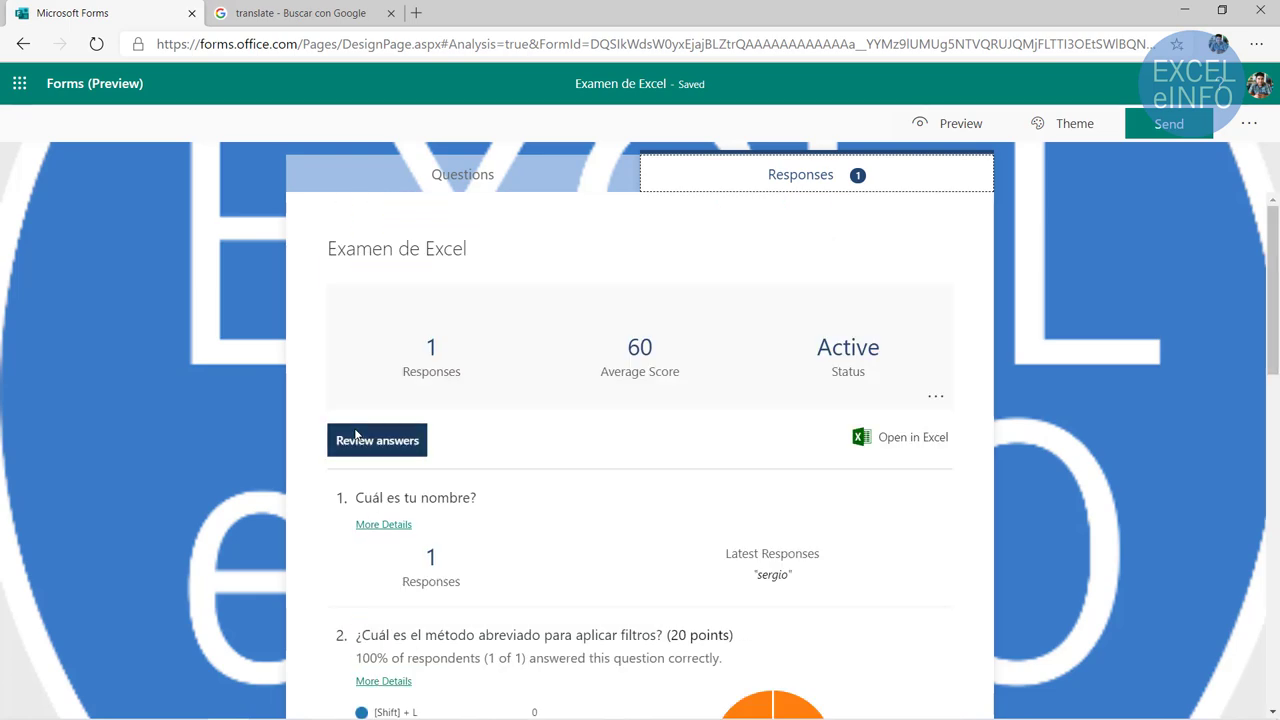